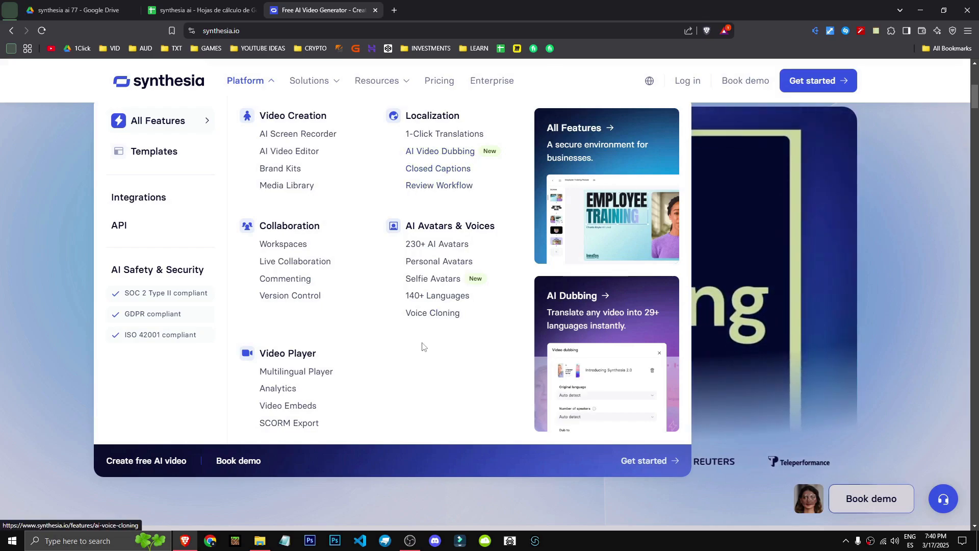
- Open the Synthesia pricing page and compare the Free, Starter, Creator and Enterprise plans
middle_click(439, 80)
click(428, 3)
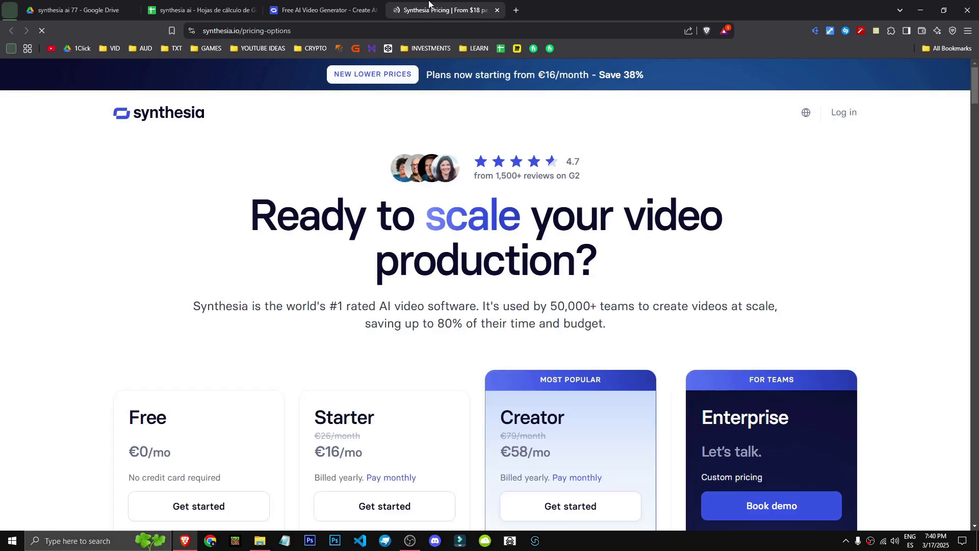
scroll(201, 315, down, 3)
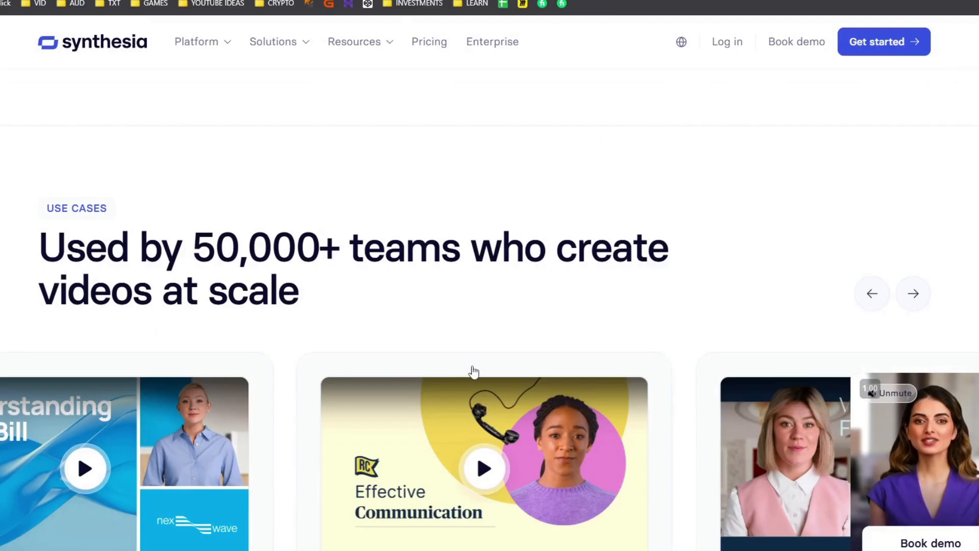
scroll(469, 372, down, 5)
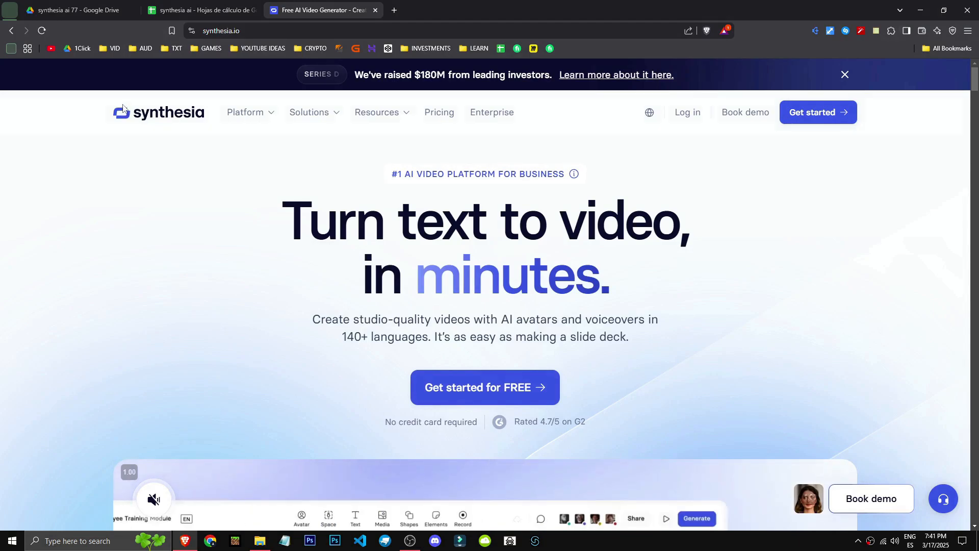
click(806, 114)
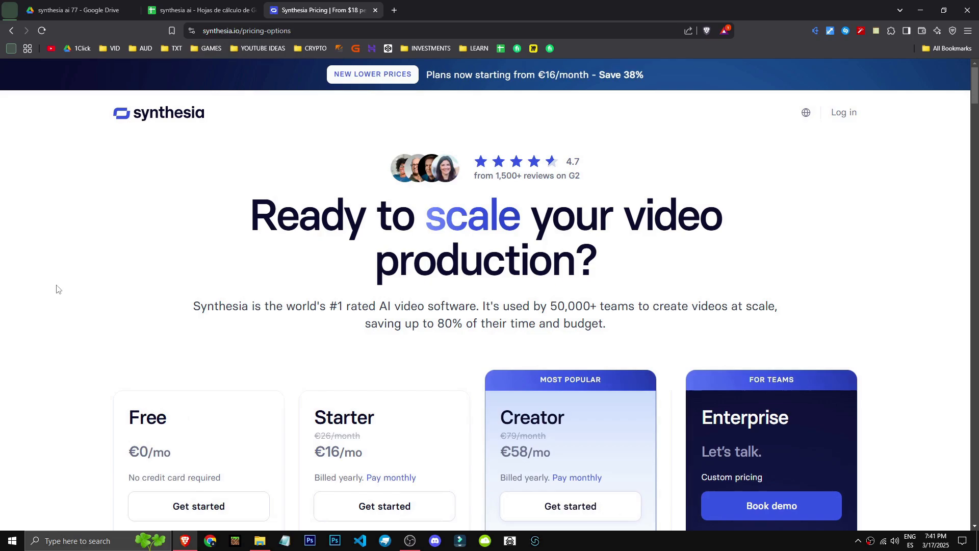
scroll(57, 290, down, 5)
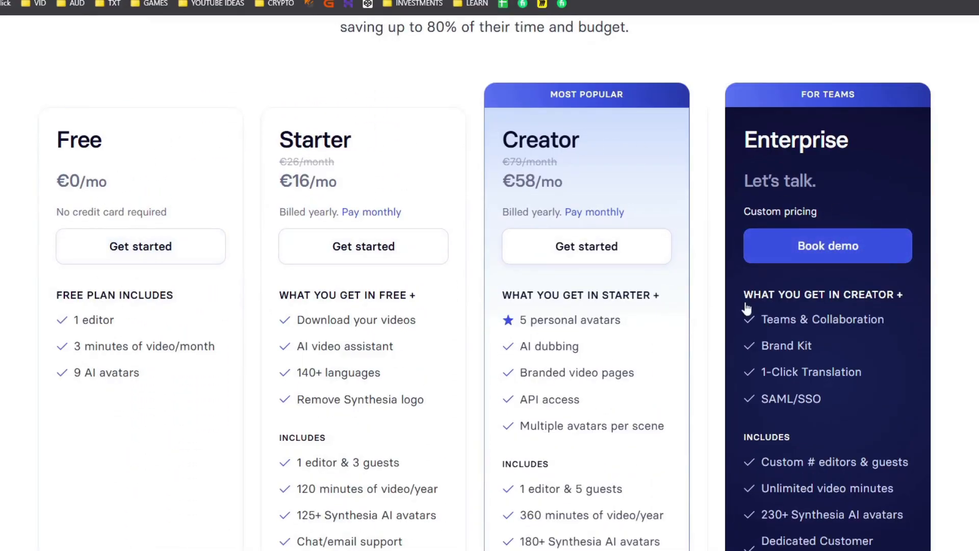
- Get started with the Free plan, continue to a free account and sign up with Google
click(102, 220)
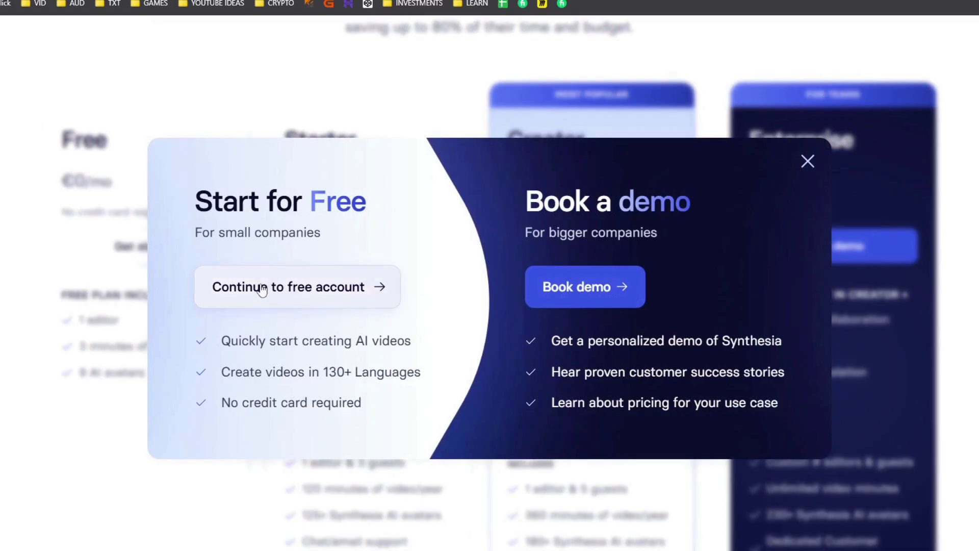
click(270, 289)
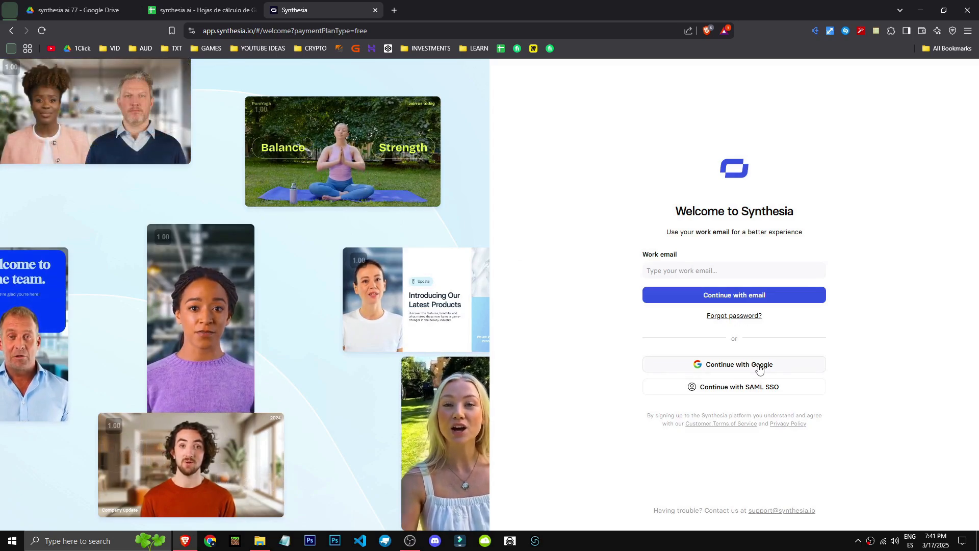
click(759, 364)
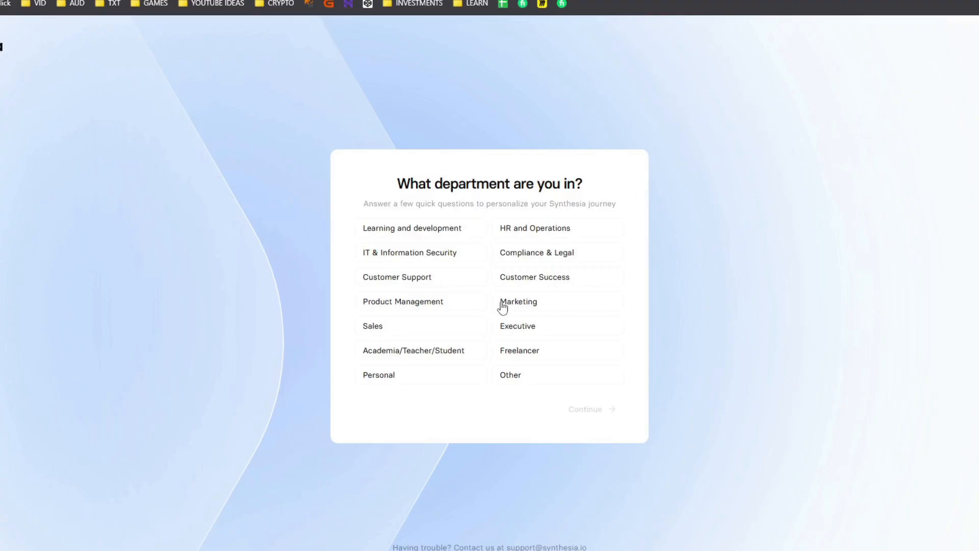
- Answer the onboarding questionnaire with the Marketing department, Content marketing and Product demo videos, and Company as the workplace
click(502, 305)
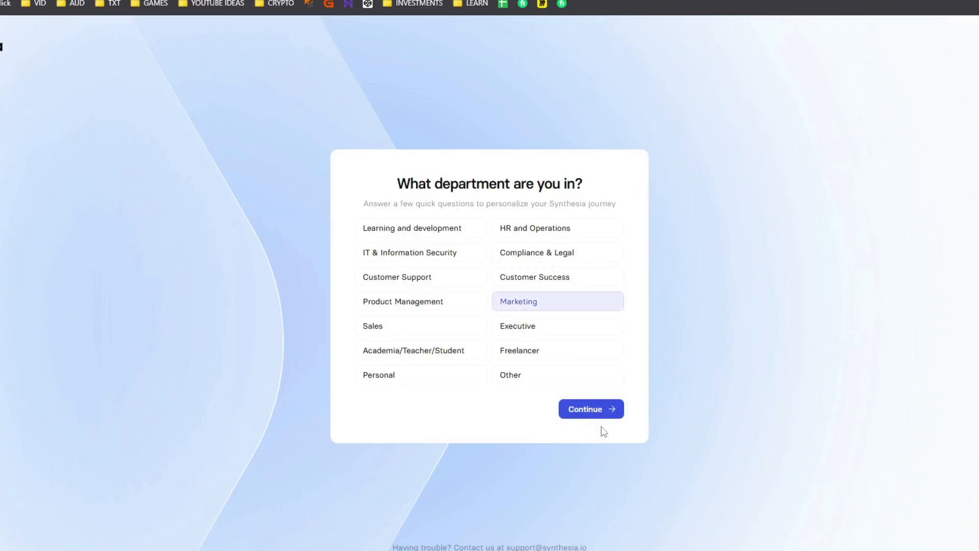
click(595, 412)
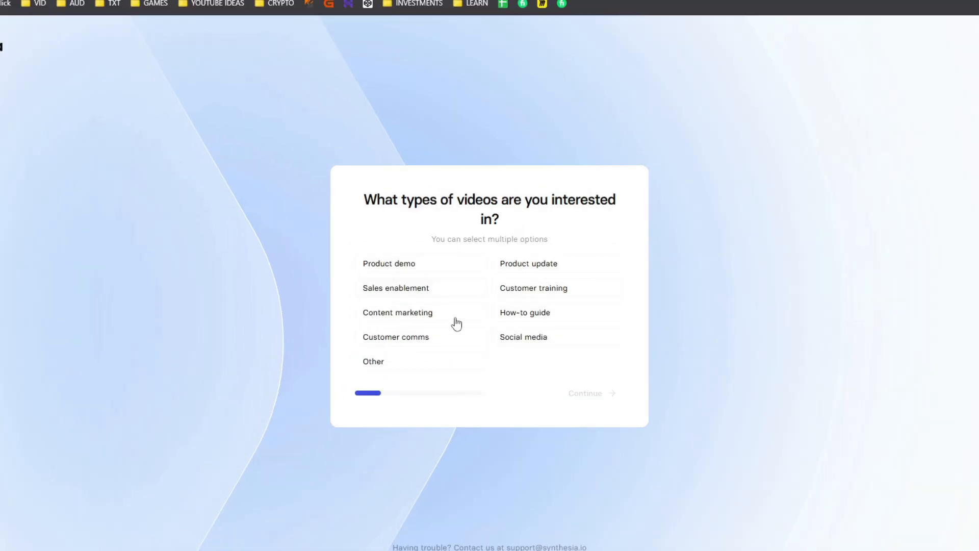
click(456, 324)
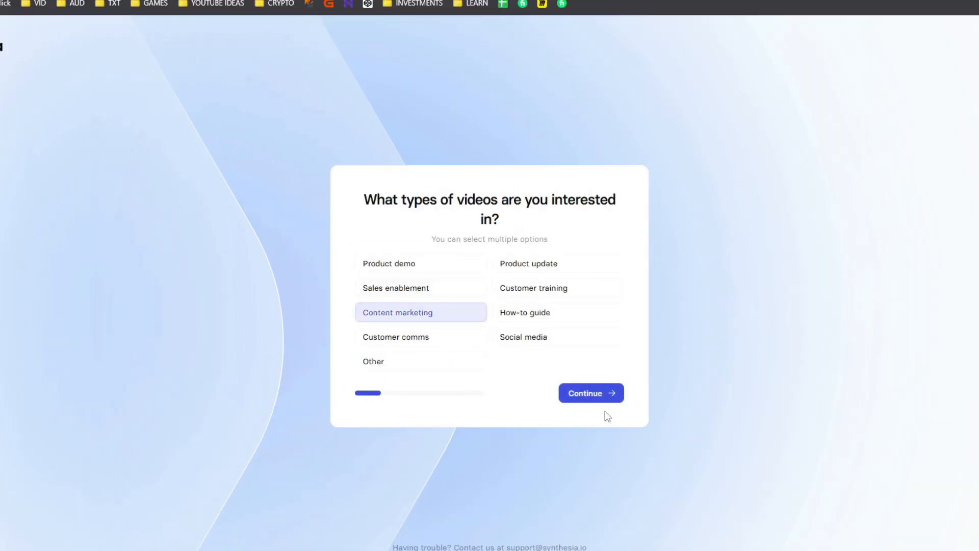
click(420, 262)
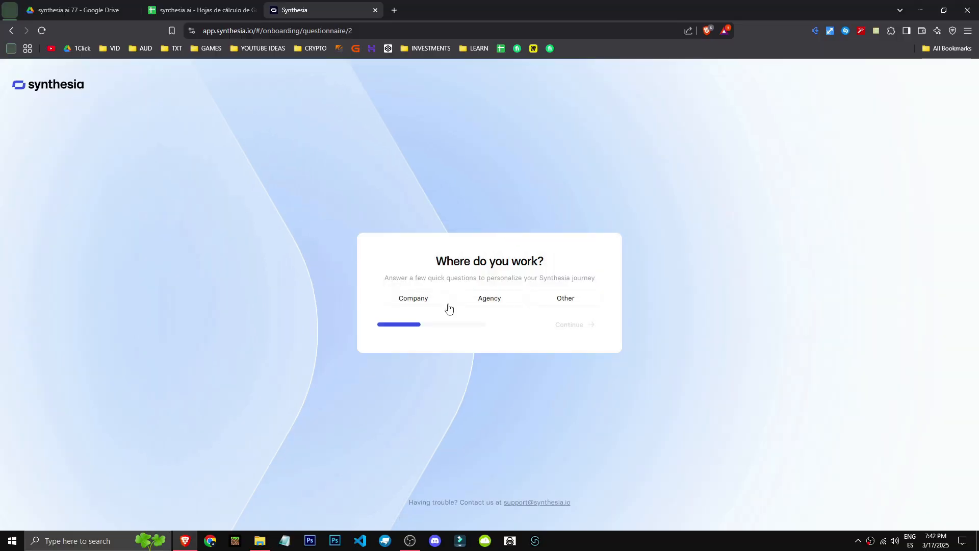
click(433, 300)
click(569, 330)
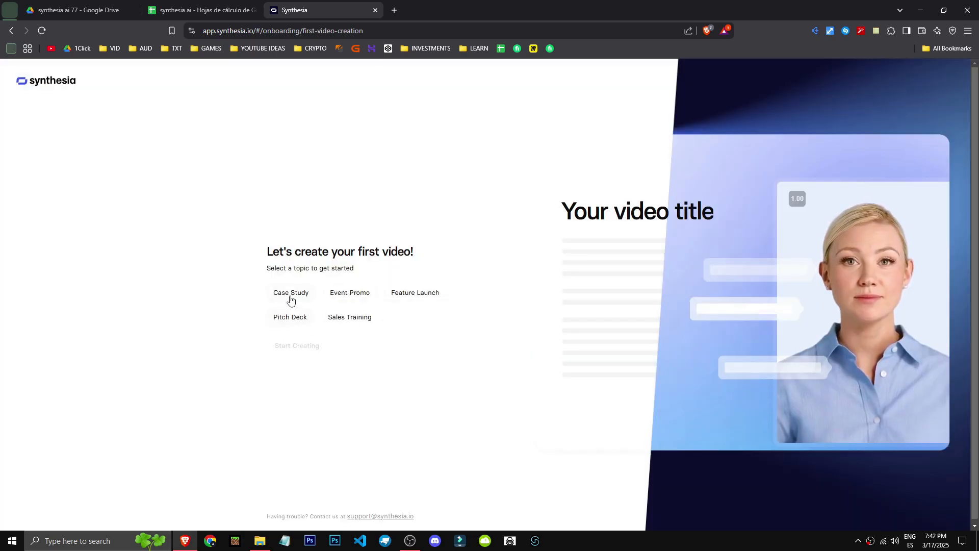
- Try the suggested first-video topics, settle on Sales Training and start creating
click(290, 298)
click(347, 299)
click(408, 295)
click(366, 298)
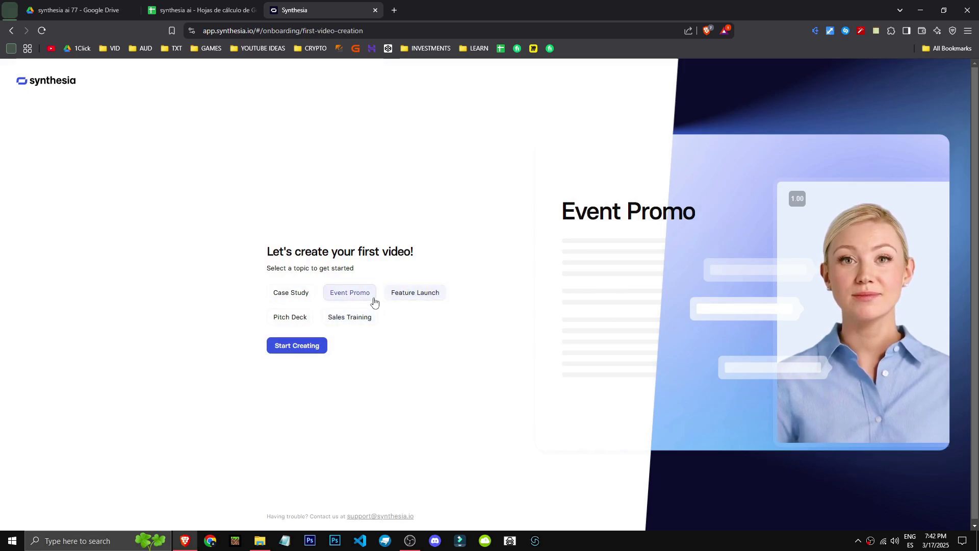
click(350, 316)
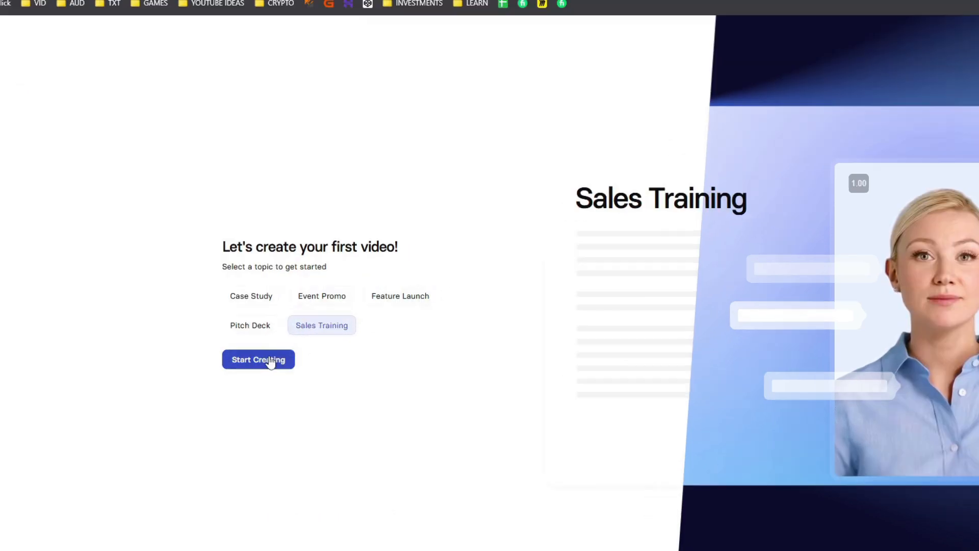
click(301, 346)
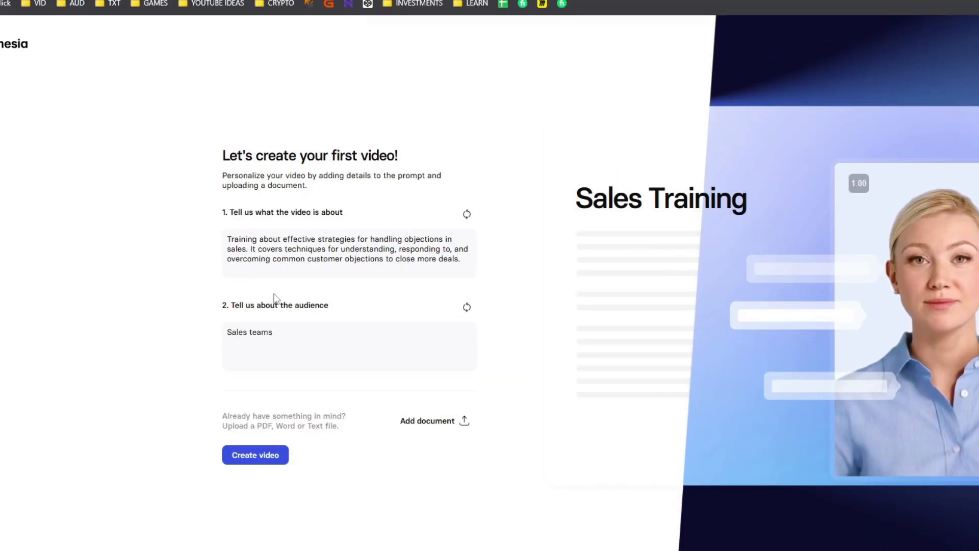
- Describe the video as promoting an AI course, define AI enthusiasts from beginners to advanced learners as the audience, and create the video
click(405, 253)
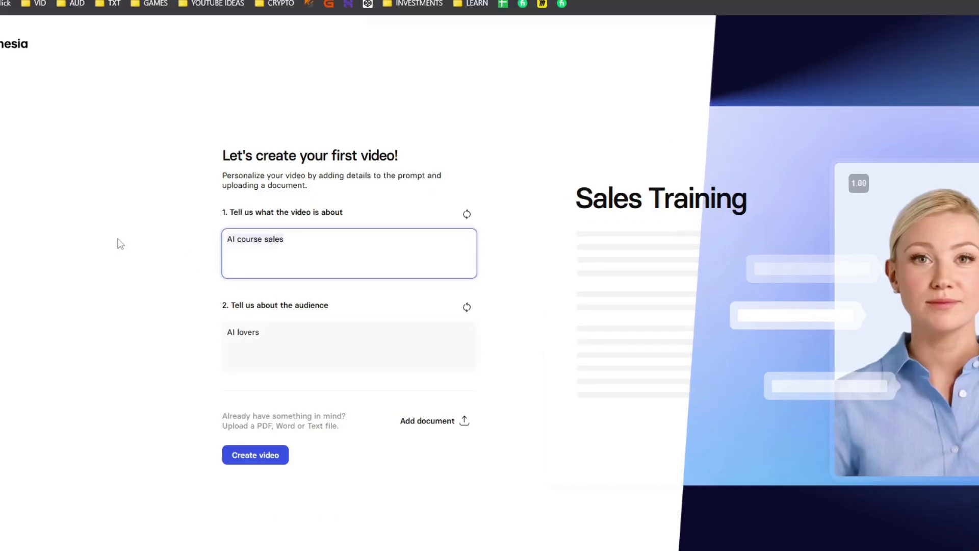
click(315, 329)
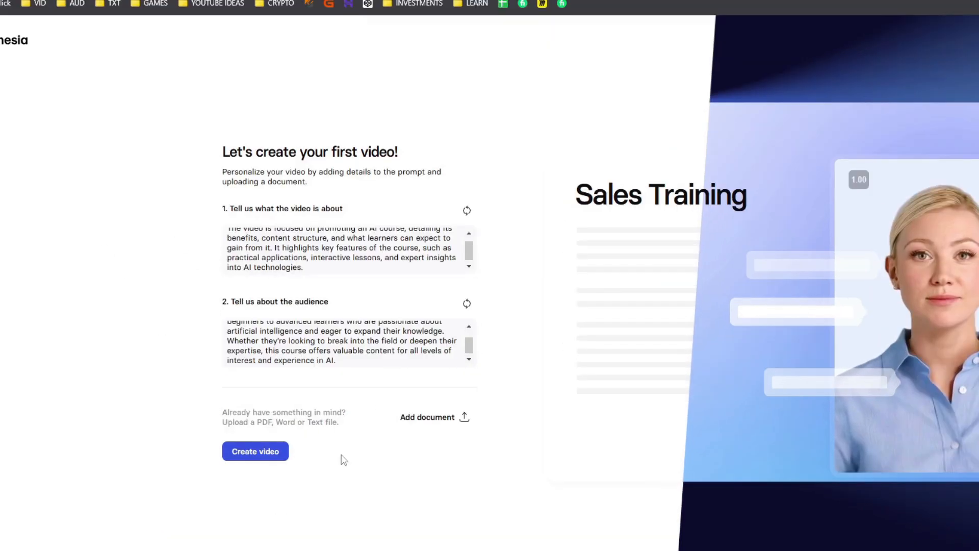
click(244, 451)
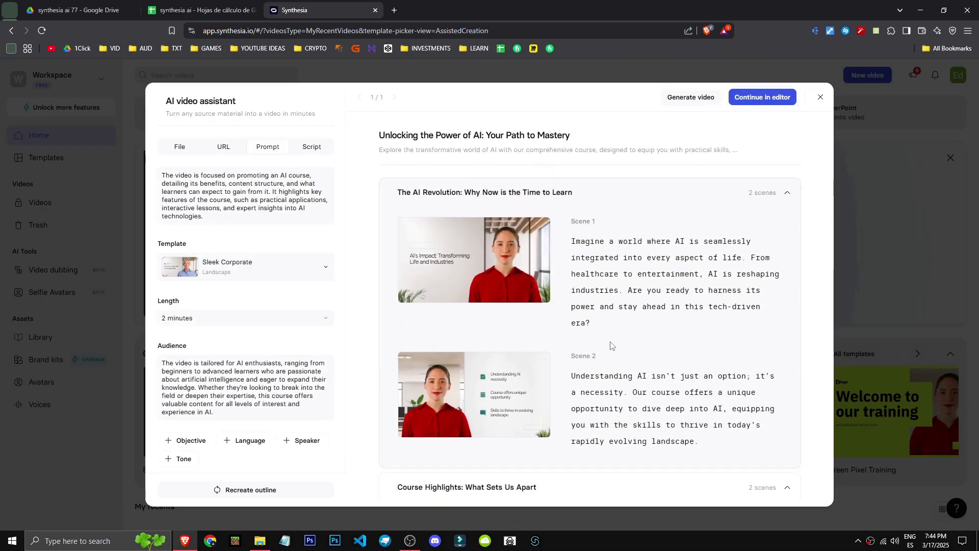
- Examine the scene scripts in the generated outline and the available video length options
drag(585, 240, 632, 312)
triple_click(648, 282)
click(173, 323)
click(168, 324)
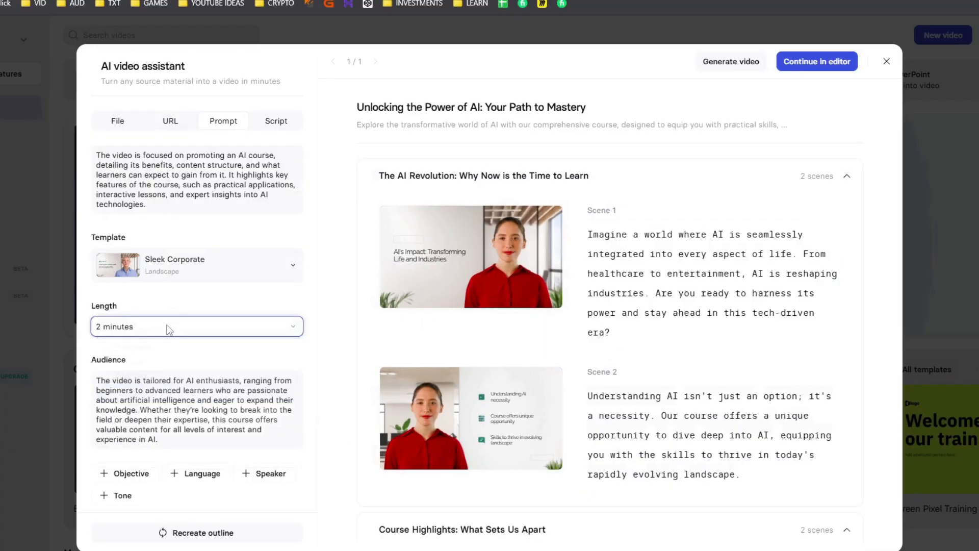
click(169, 329)
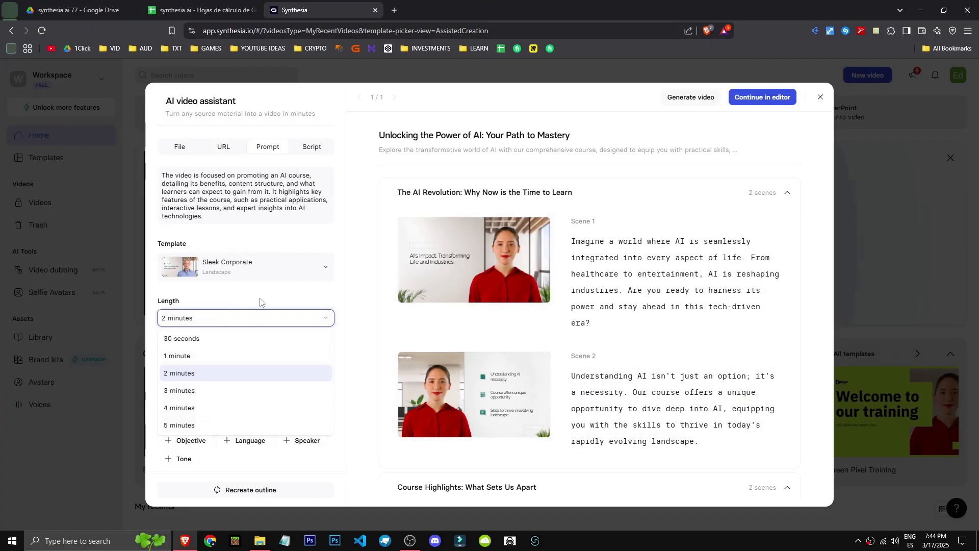
click(258, 317)
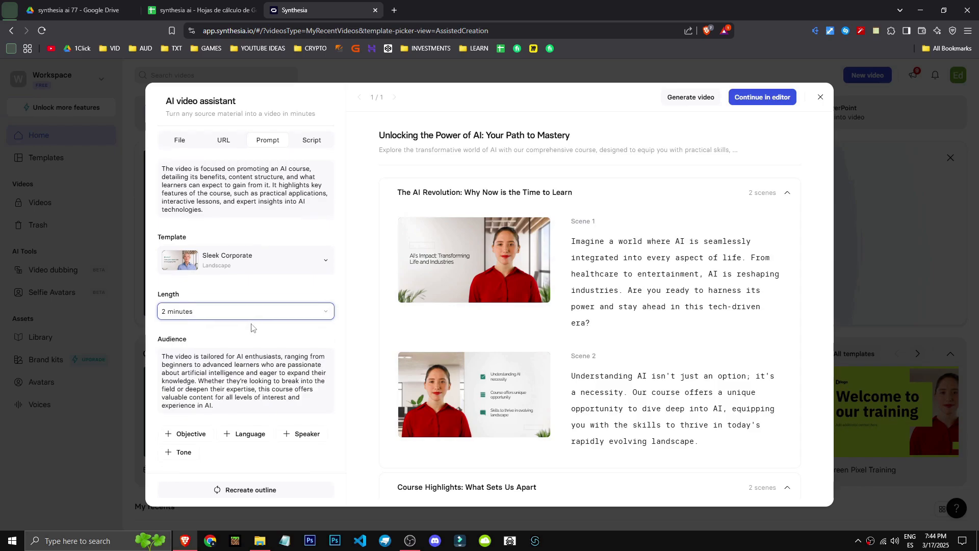
- Browse the gallery of Synthesia video templates available for the outline
click(262, 270)
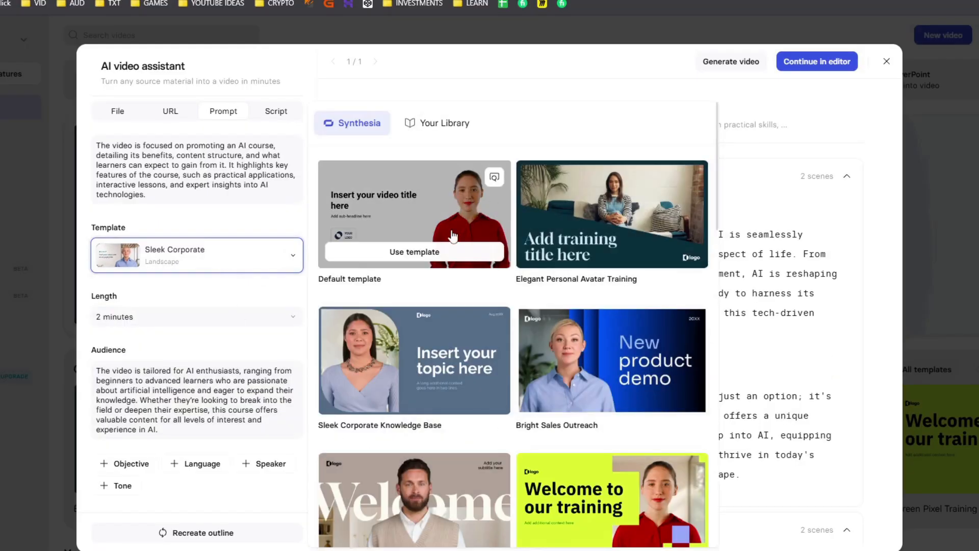
scroll(581, 403, down, 5)
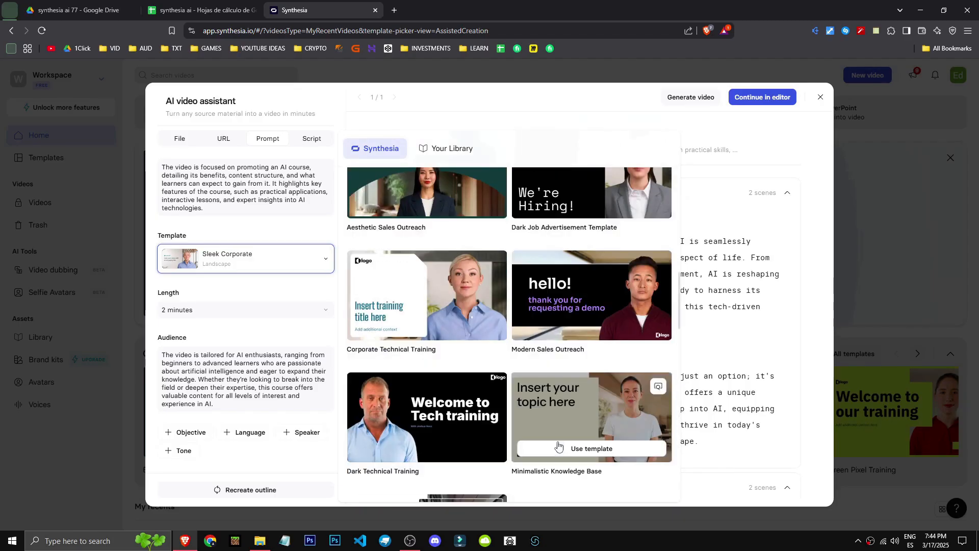
scroll(558, 446, down, 10)
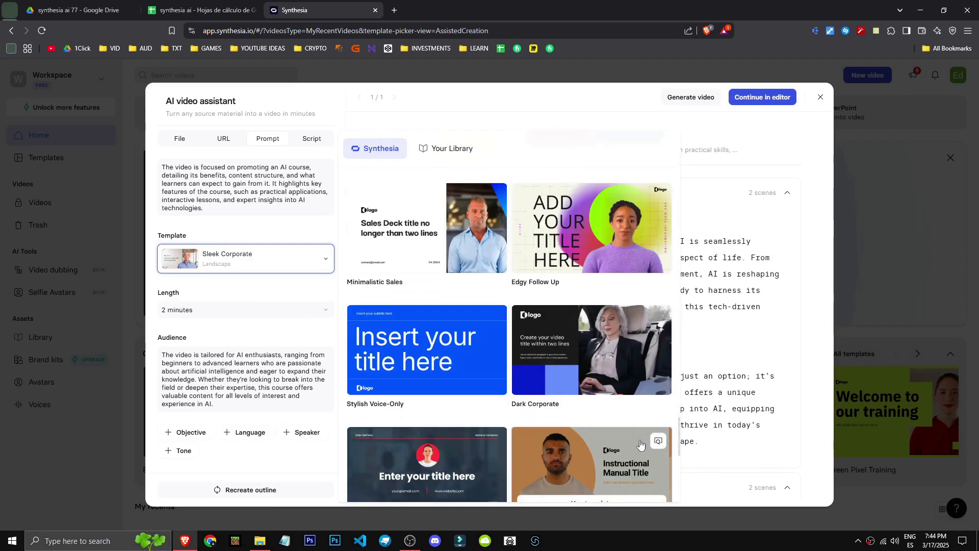
scroll(642, 445, down, 10)
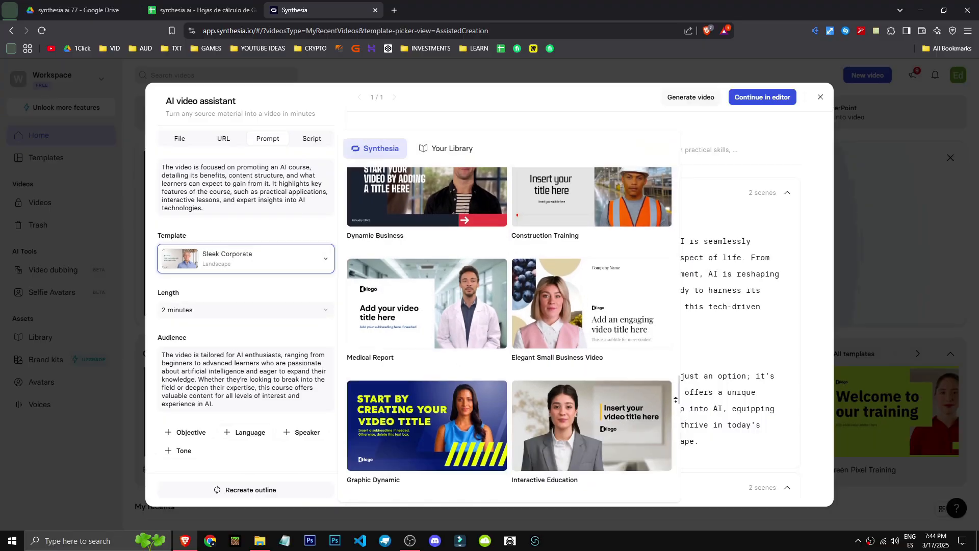
scroll(520, 474, up, 1)
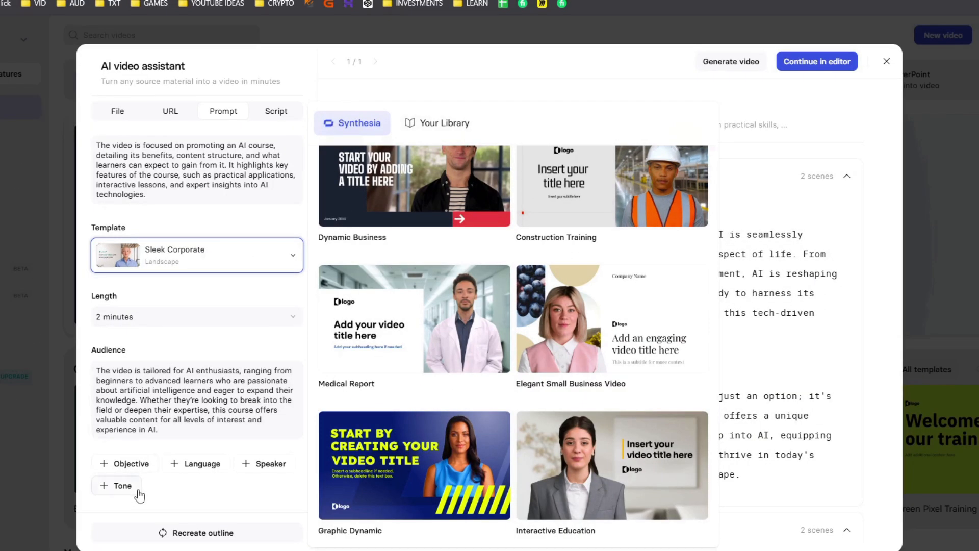
- Continue with the outline in the video editor and dismiss the introductory tour and the browser support notice
click(833, 68)
click(535, 414)
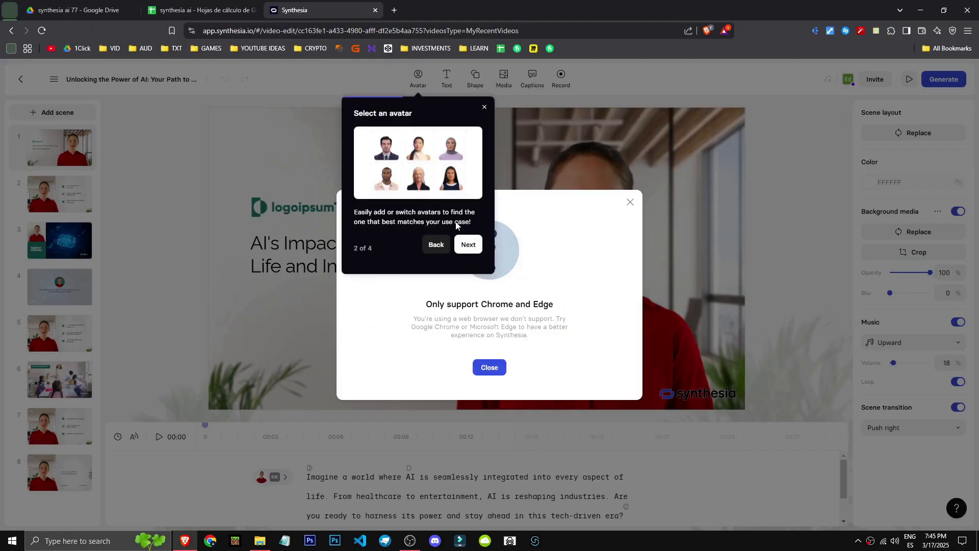
click(474, 243)
click(339, 287)
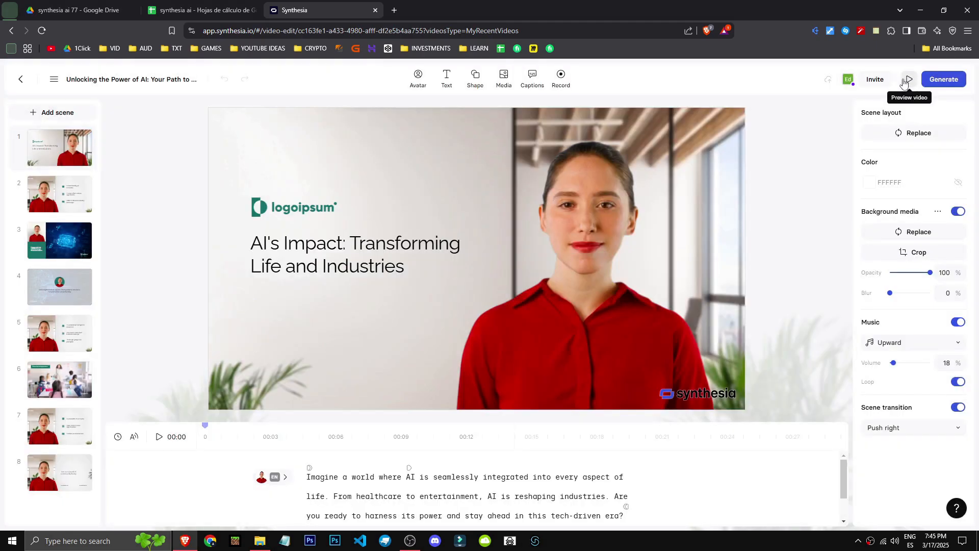
- Play the draft preview of the video and close it
click(904, 81)
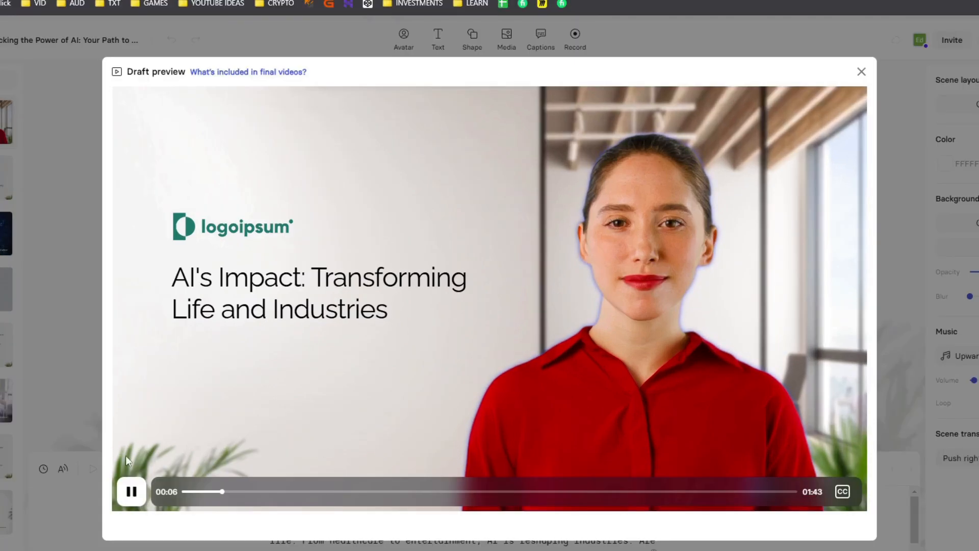
click(191, 455)
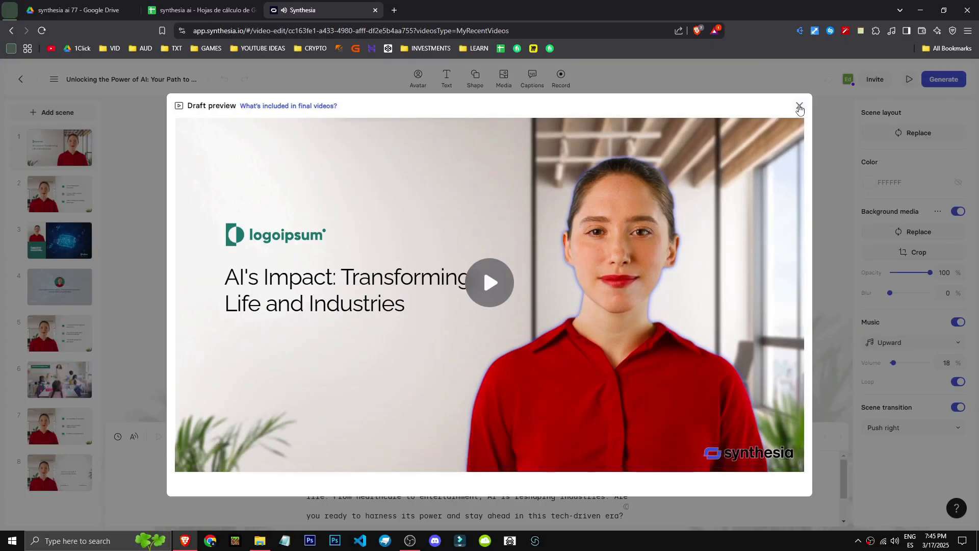
click(799, 107)
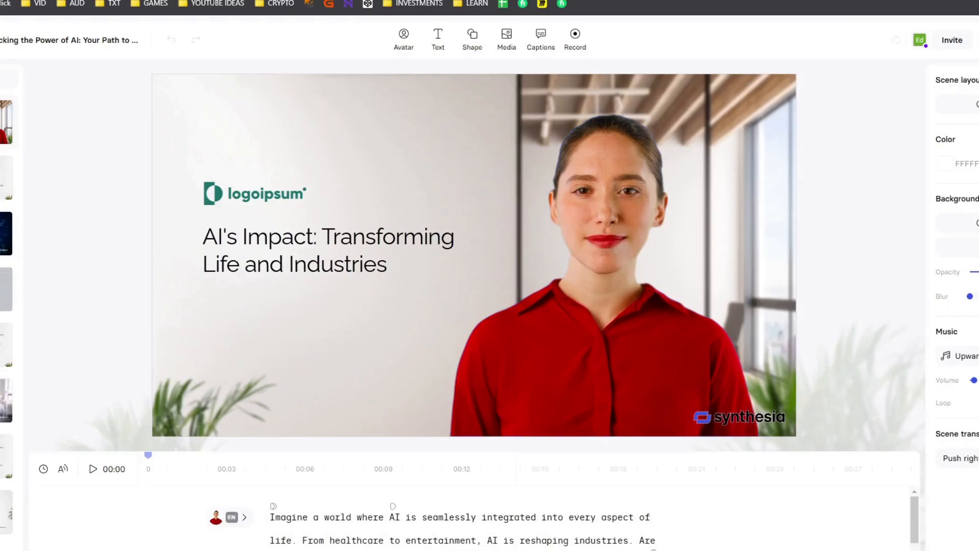
- Show the second scene and check the title, description and caption options for generating the video
click(59, 194)
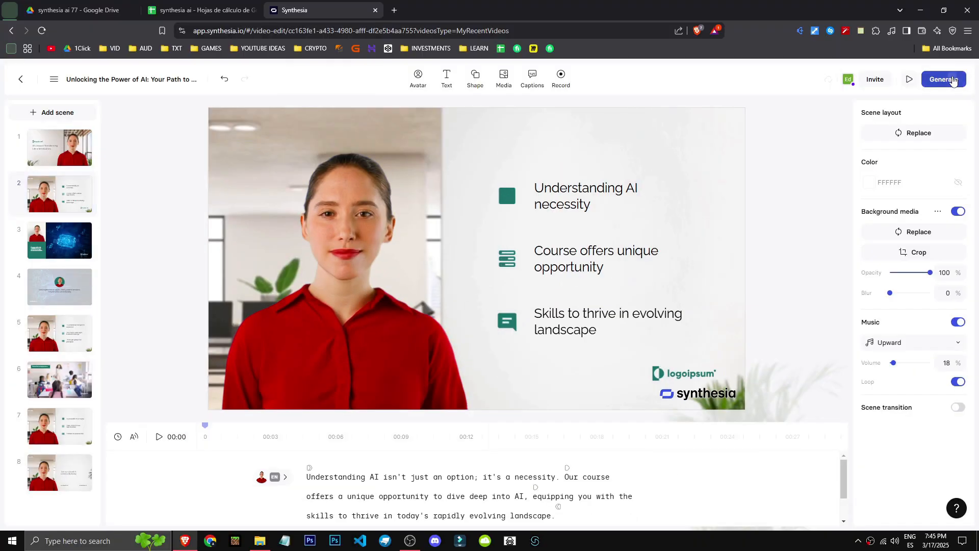
click(943, 79)
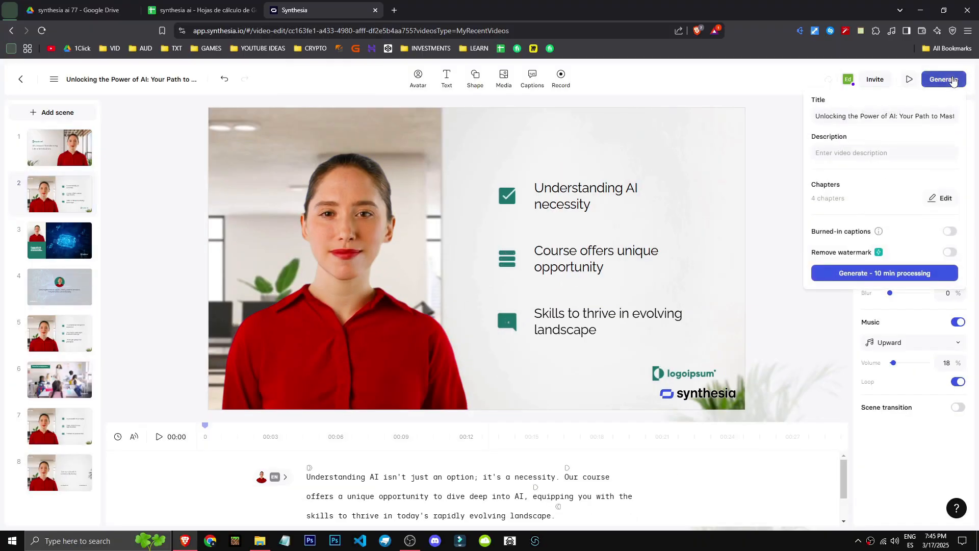
click(912, 117)
click(479, 426)
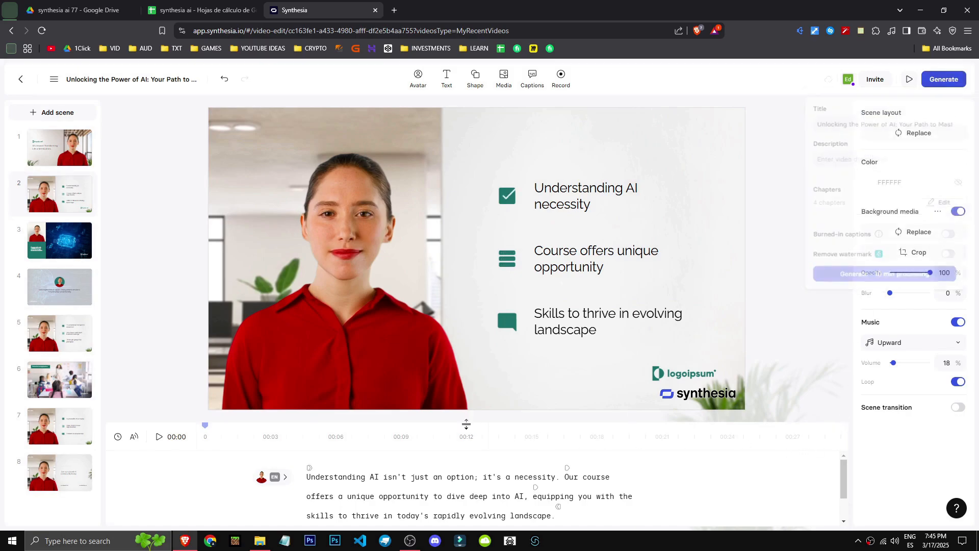
- Look through the first three scenes of the AI course video
mouse_move(274, 484)
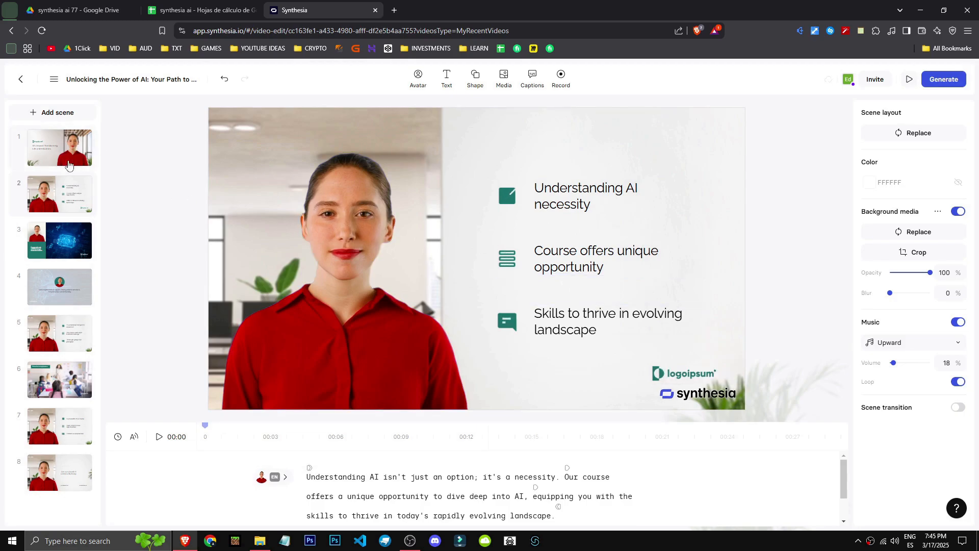
click(51, 156)
click(60, 195)
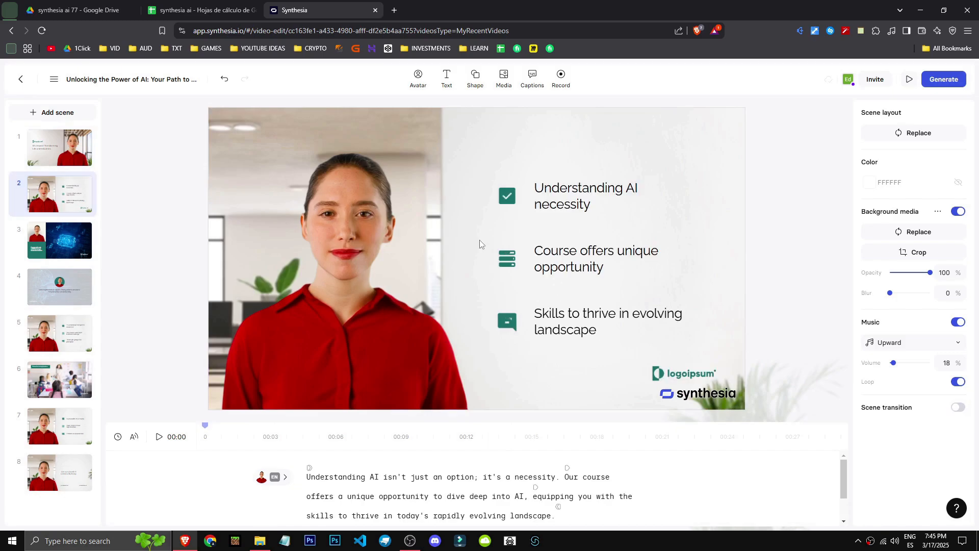
click(69, 254)
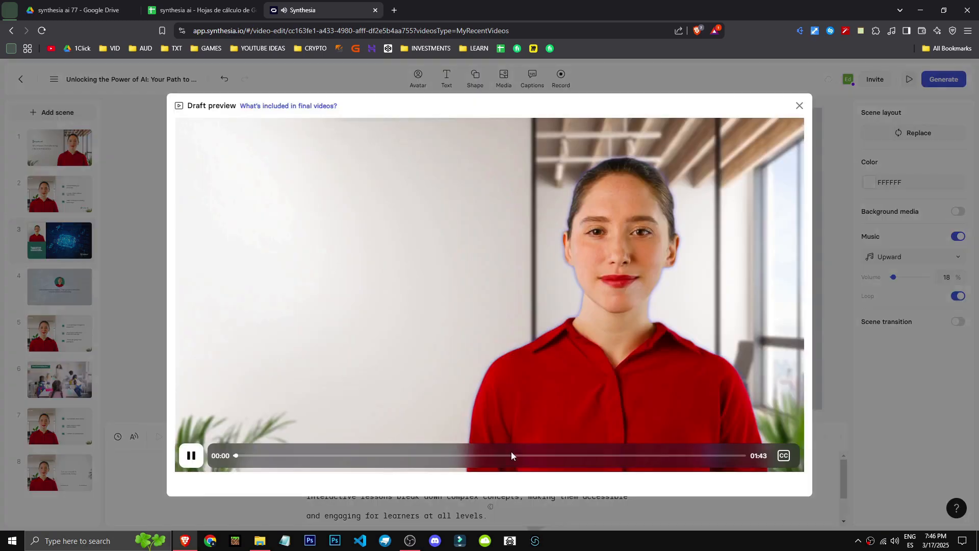
- Skip through the draft preview to check the first scenes of the AI course video
click(291, 455)
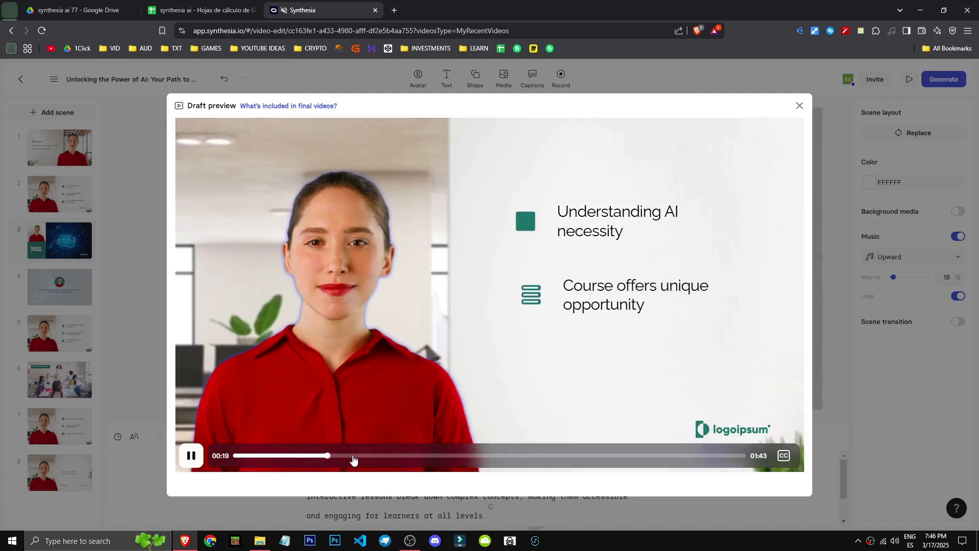
click(368, 455)
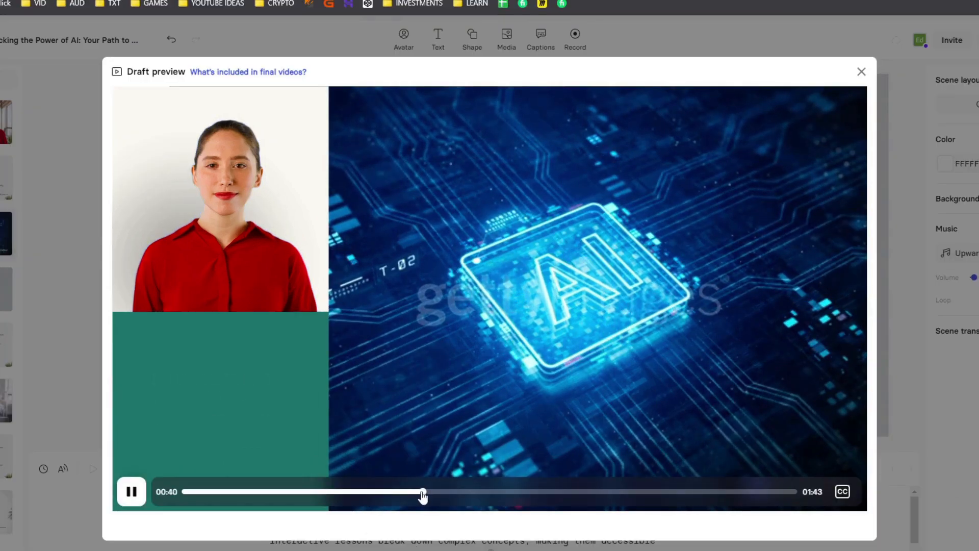
click(479, 491)
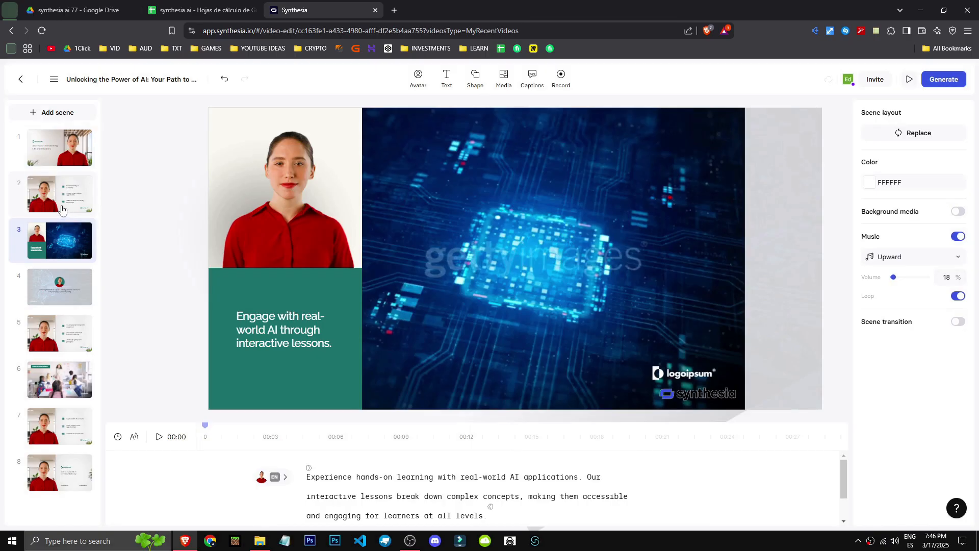
- Browse the avatars available for the scenes, keeping Alex as the presenter of the final scene
click(61, 207)
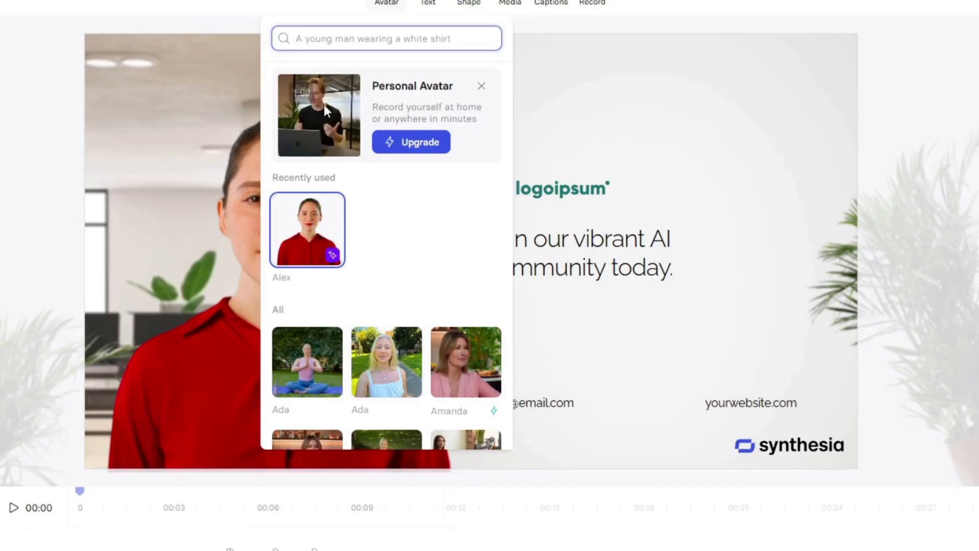
scroll(376, 308, down, 2)
click(406, 299)
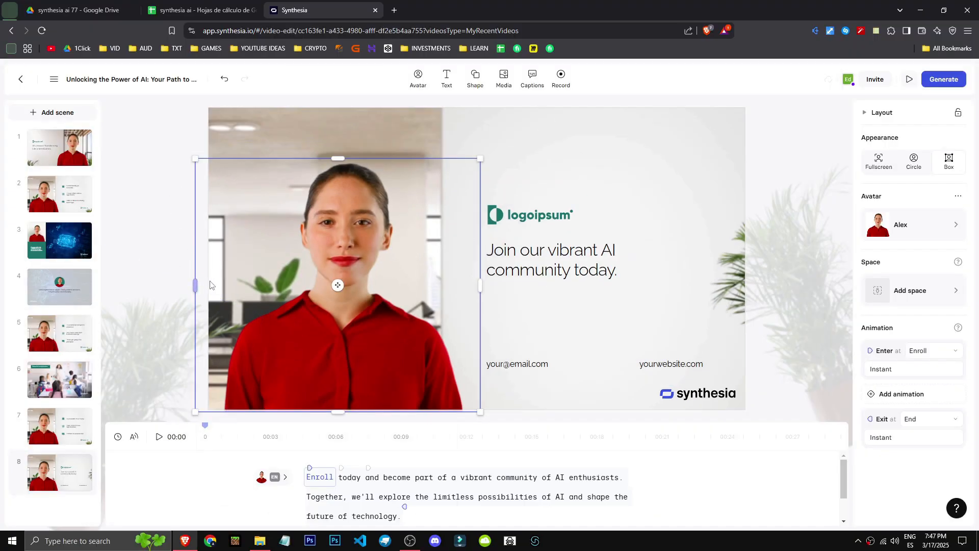
- Leave the AI course draft for the home page and start creating a new video
click(20, 80)
click(19, 80)
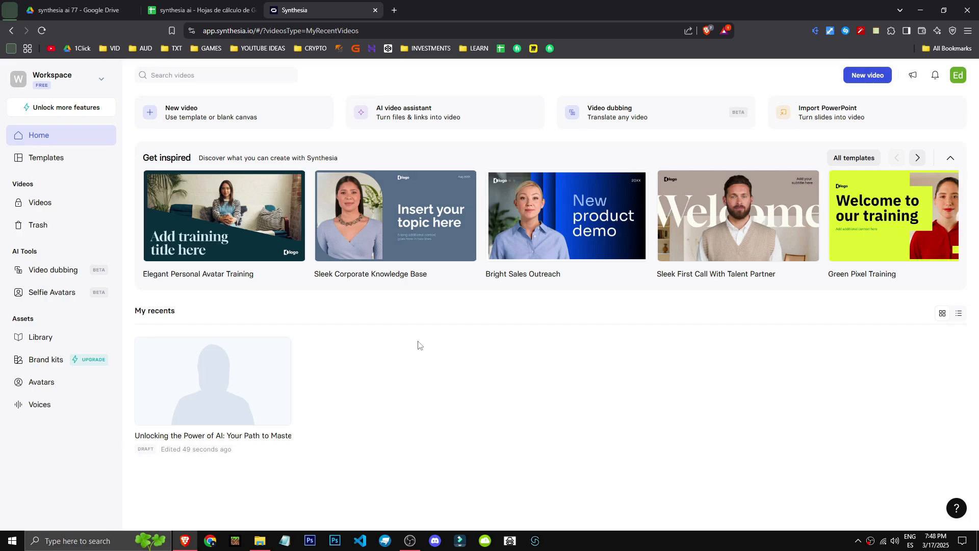
click(208, 127)
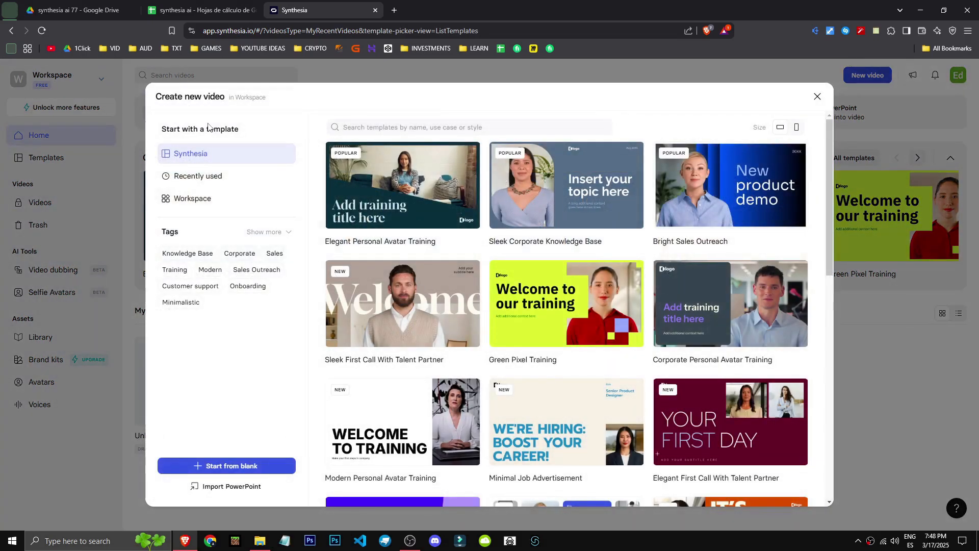
- Check the recently used templates, then filter the Synthesia templates by Knowledge Base and clear the filter
click(214, 177)
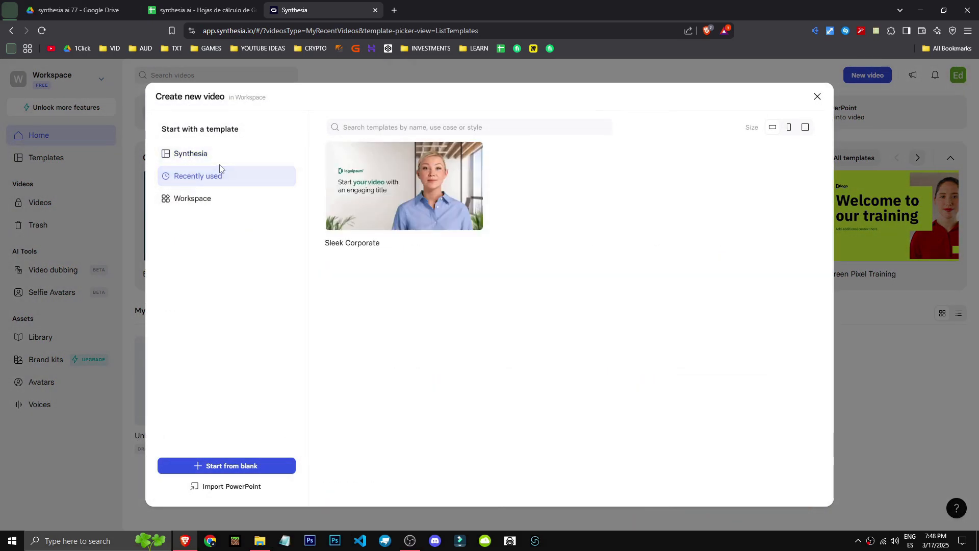
click(202, 153)
click(178, 254)
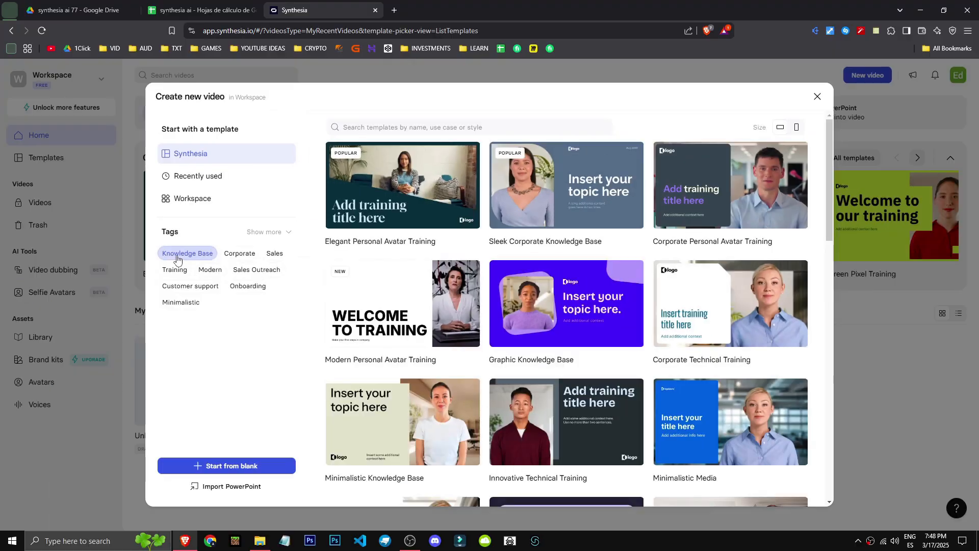
click(177, 254)
- Find the Contemporary Business template in the Synthesia gallery and use it for the new video
scroll(764, 326, down, 7)
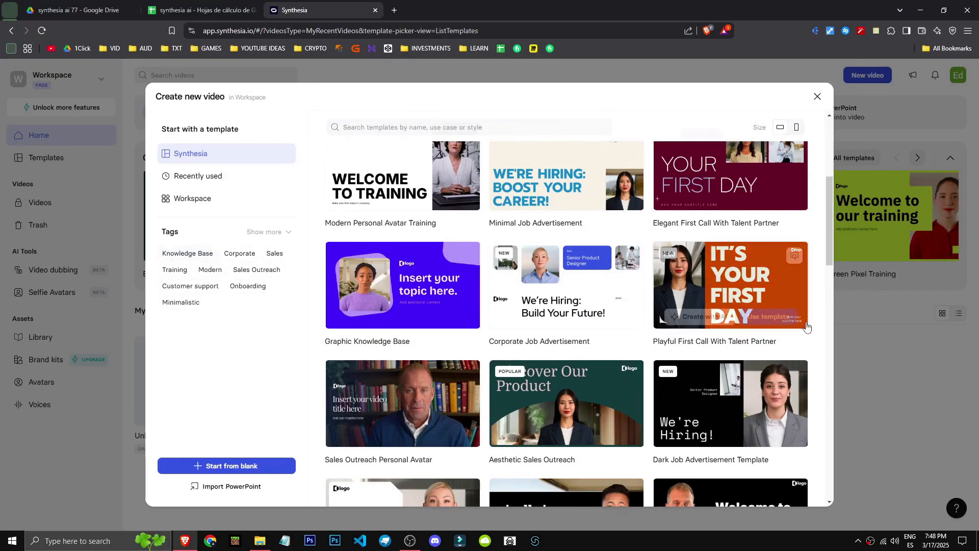
scroll(799, 340, down, 15)
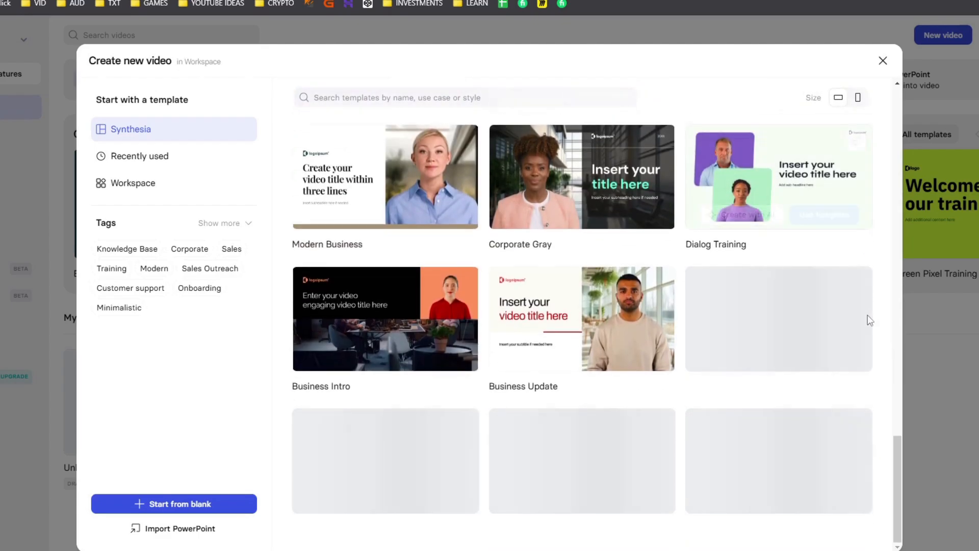
scroll(885, 341, down, 6)
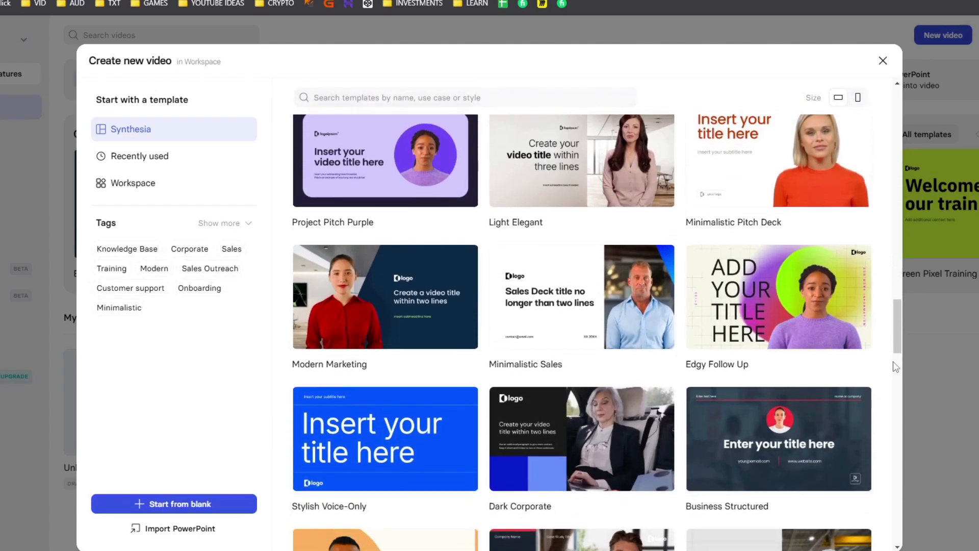
drag(896, 336, 887, 543)
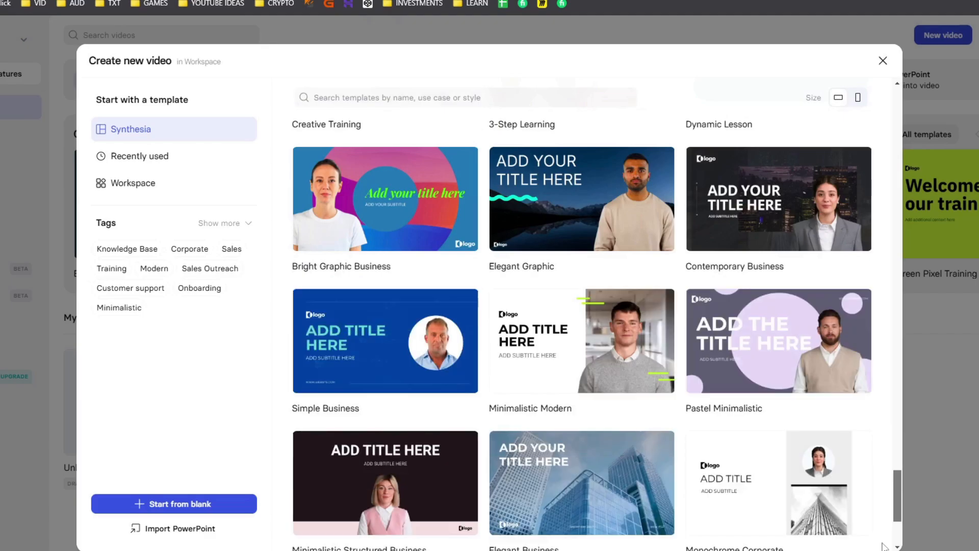
mouse_move(799, 226)
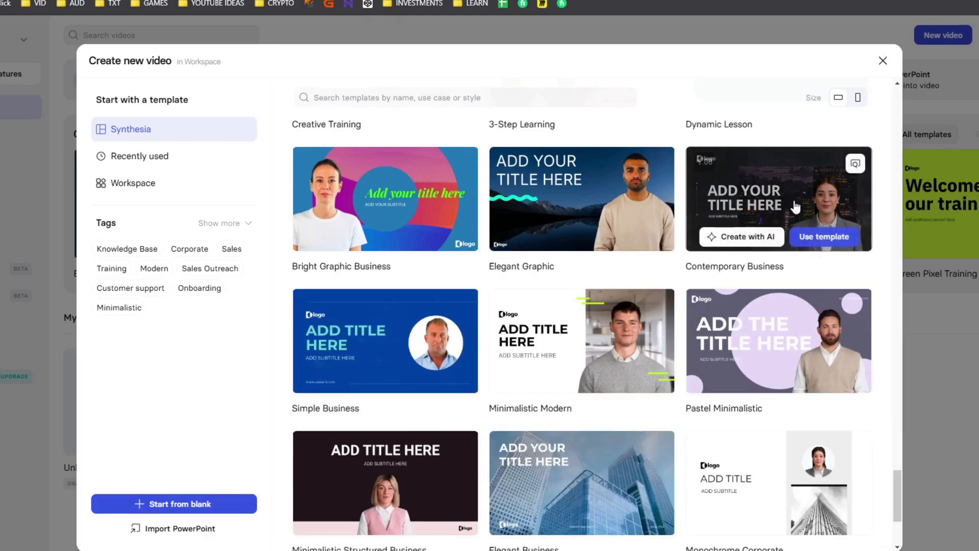
scroll(439, 459, down, 2)
scroll(831, 545, up, 2)
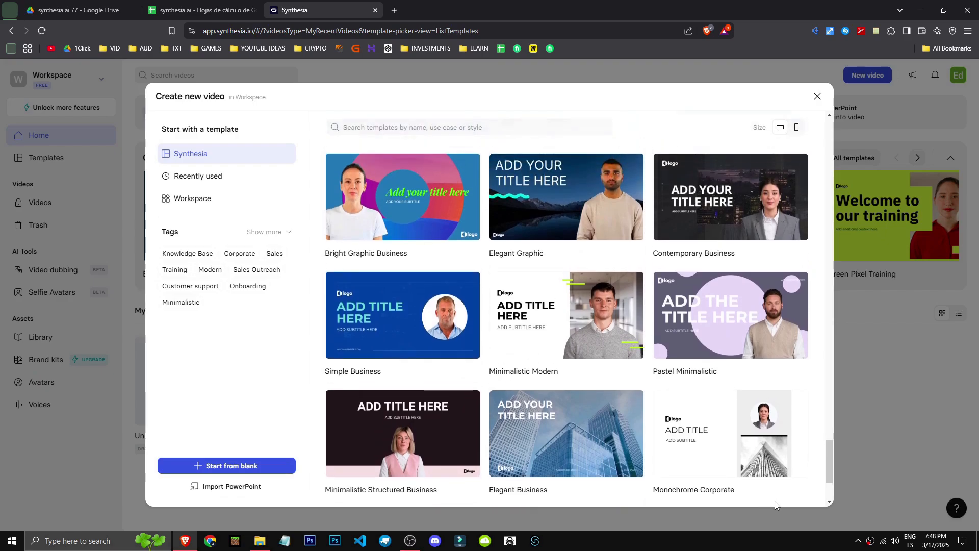
scroll(775, 505, up, 2)
mouse_move(778, 349)
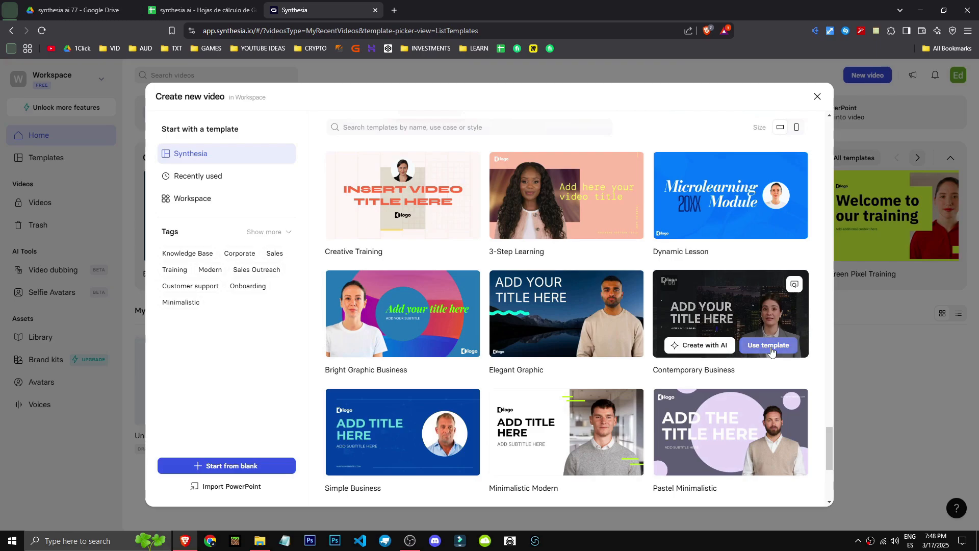
click(769, 345)
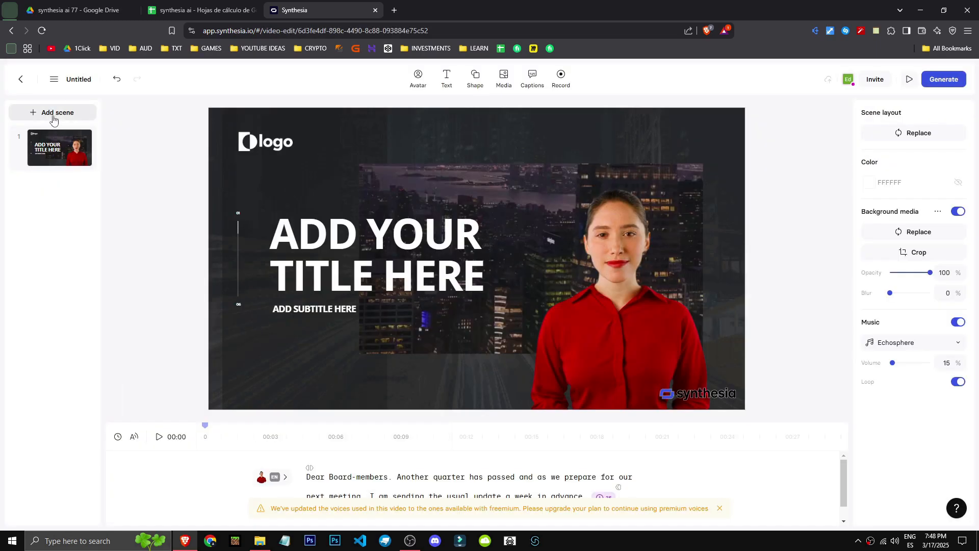
- Add the Contemporary Business scene with the avatar beside "Add your title here" as the second scene
click(53, 113)
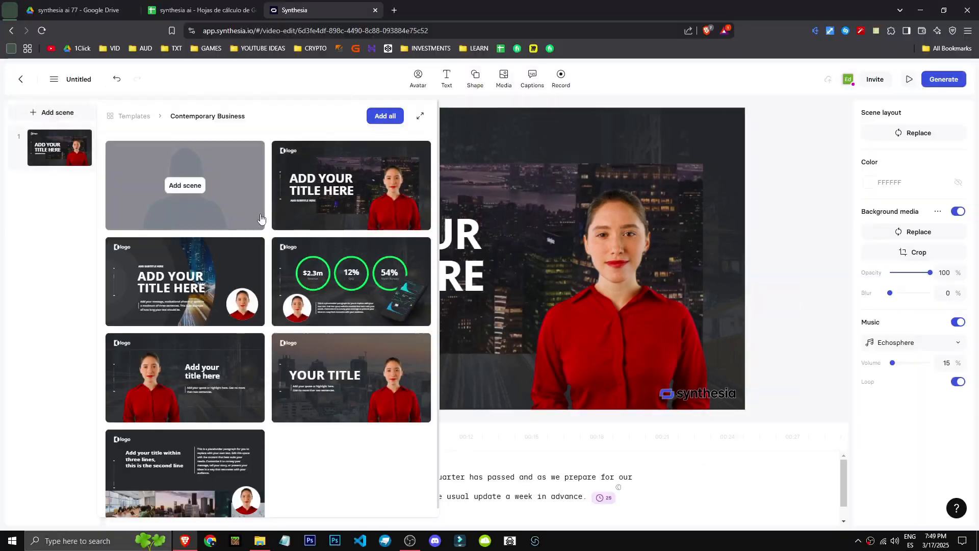
scroll(192, 385, down, 1)
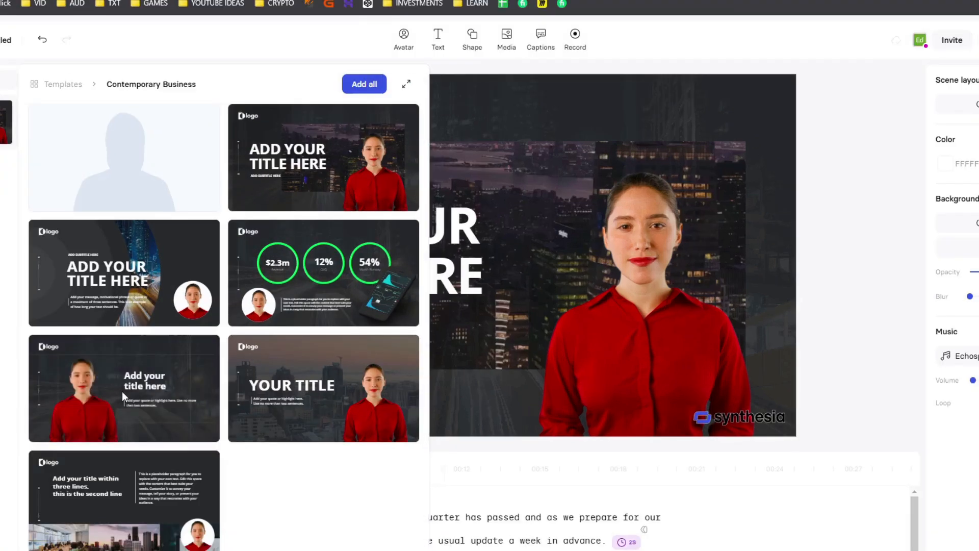
click(123, 395)
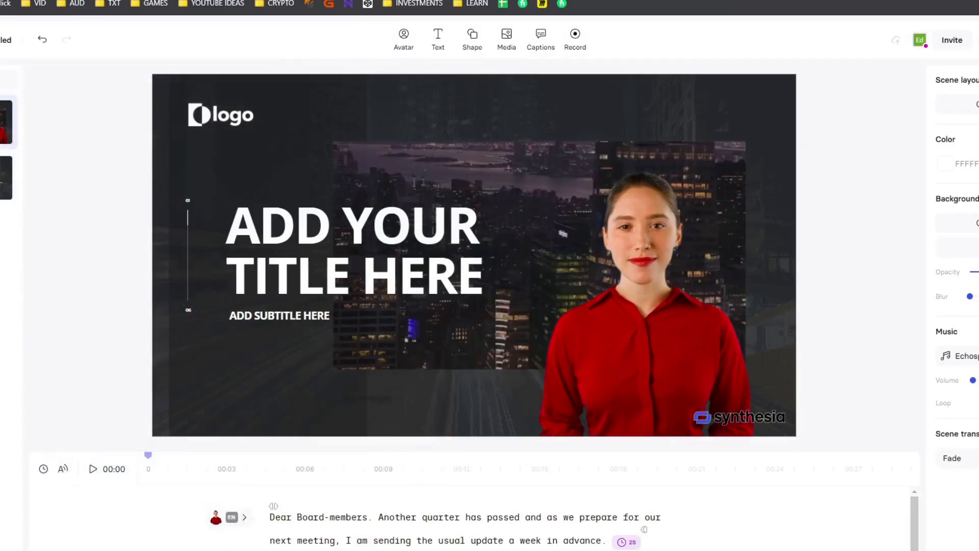
- Play the draft preview of the two-scene video and skip through it
click(902, 81)
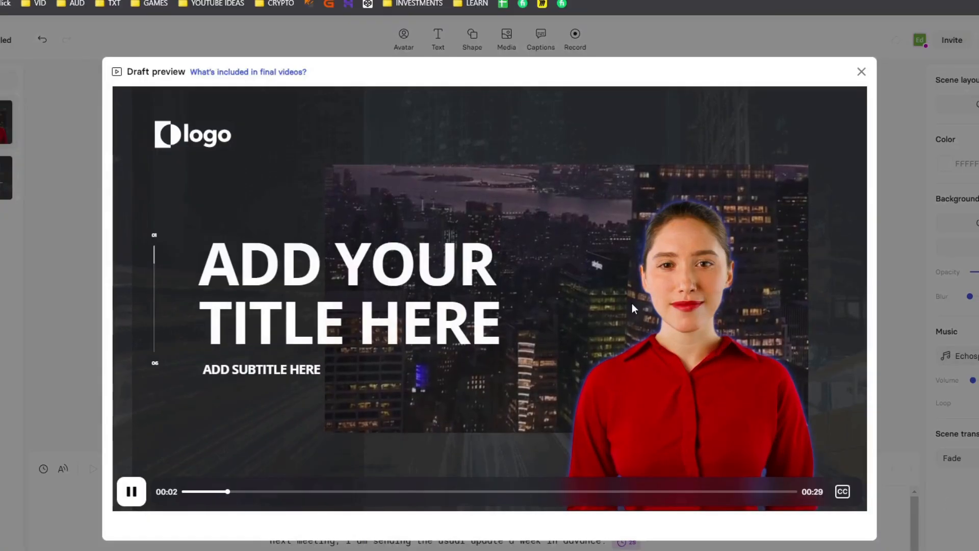
drag(241, 493, 456, 504)
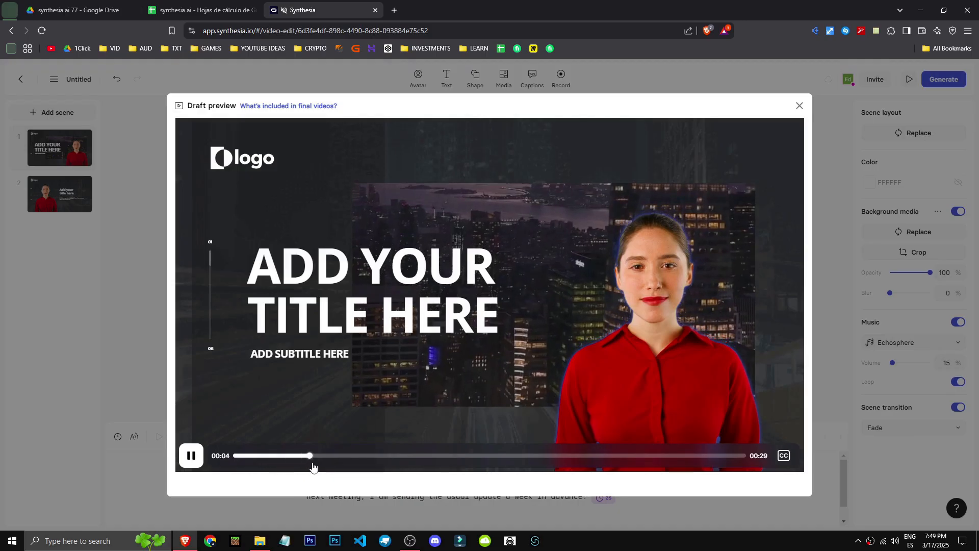
drag(462, 470, 387, 469)
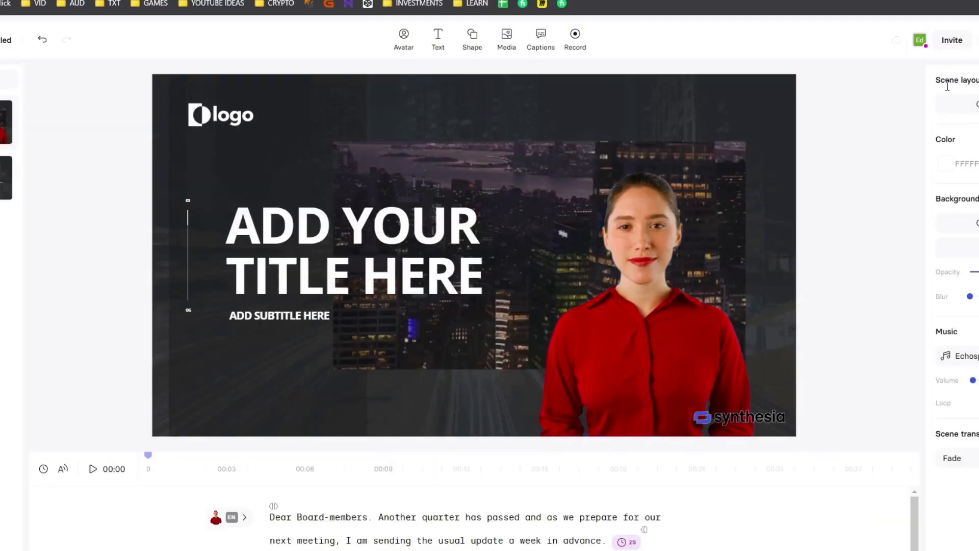
- Replace the first scene's speaker Alex with the Jimmy avatar in the dark red sweater
scroll(415, 544, down, 1)
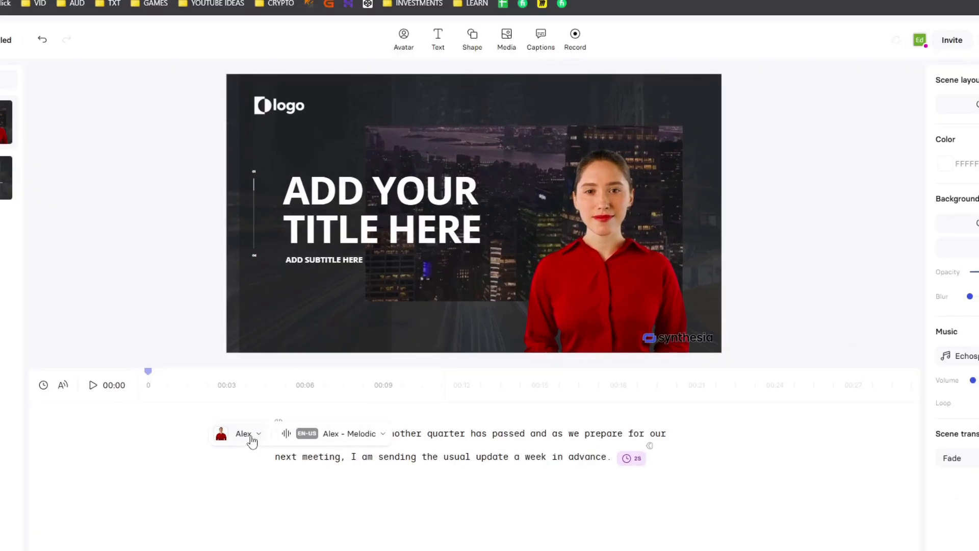
click(244, 434)
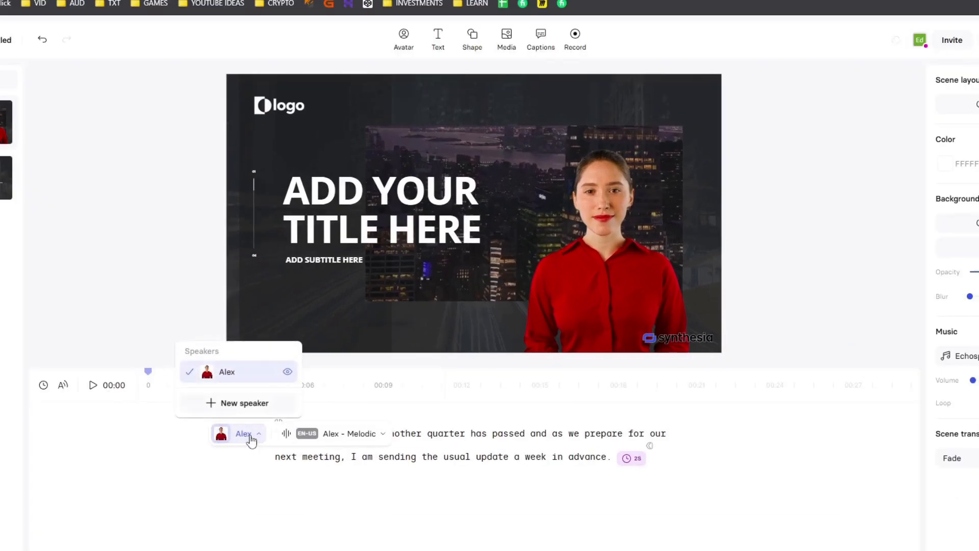
click(255, 403)
scroll(303, 336, down, 1)
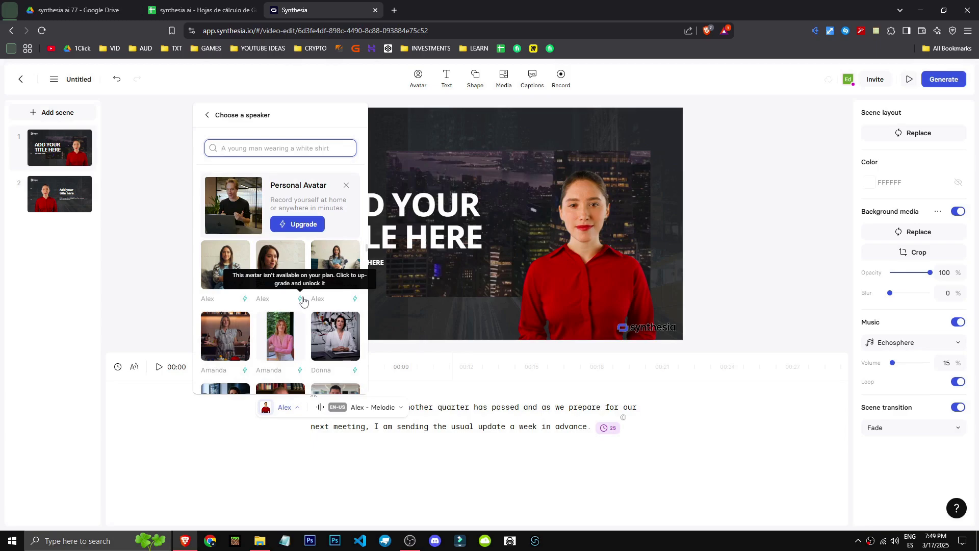
scroll(303, 301, up, 3)
click(280, 352)
- Browse the EN-GB voices for Jimmy's script and check the new speaker in the draft preview
mouse_move(329, 411)
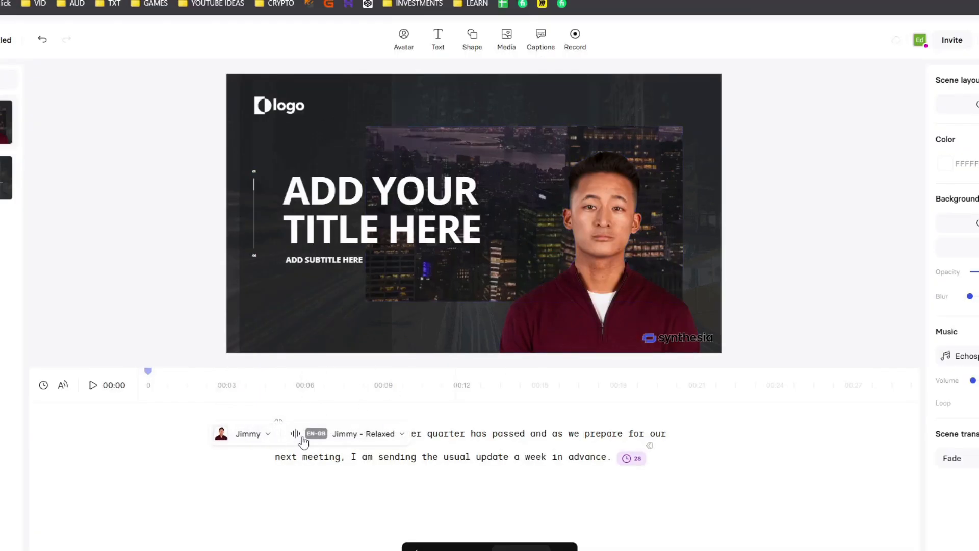
click(335, 439)
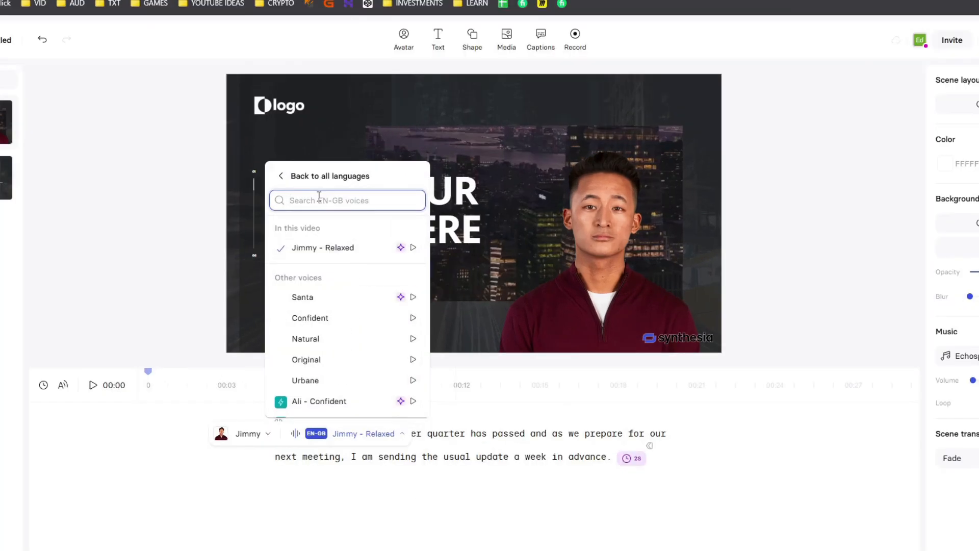
scroll(317, 264, down, 2)
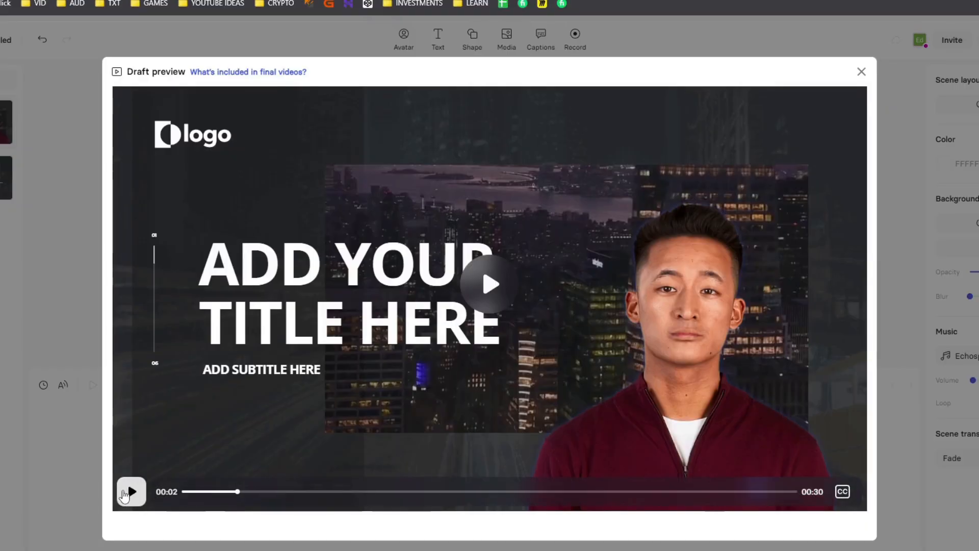
click(131, 491)
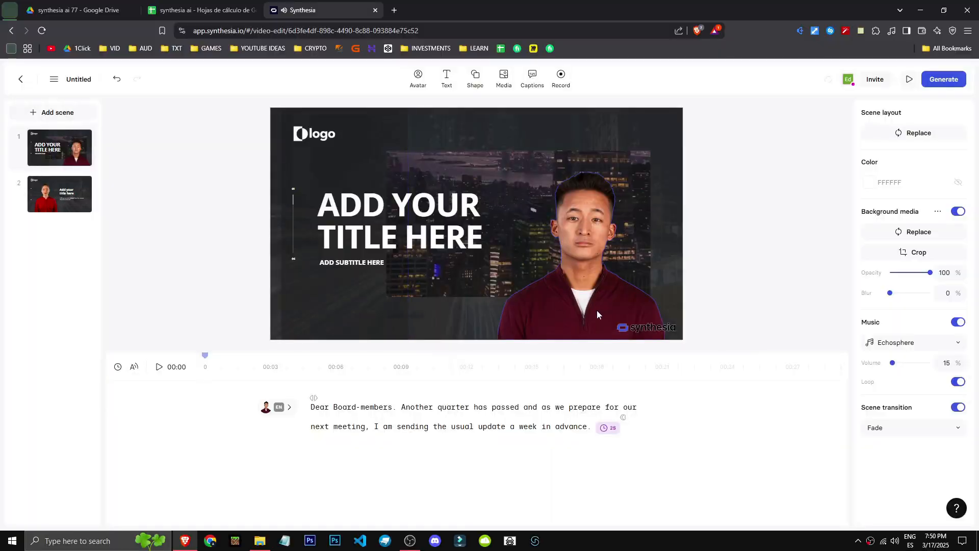
- Select elements on the first scene's canvas, ending with the logo image, to view their settings
click(638, 331)
click(749, 188)
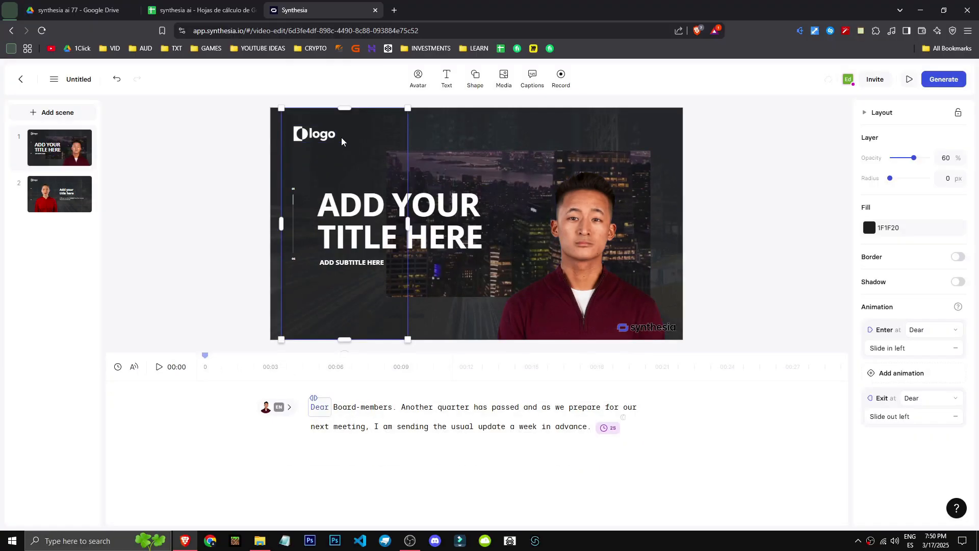
click(282, 114)
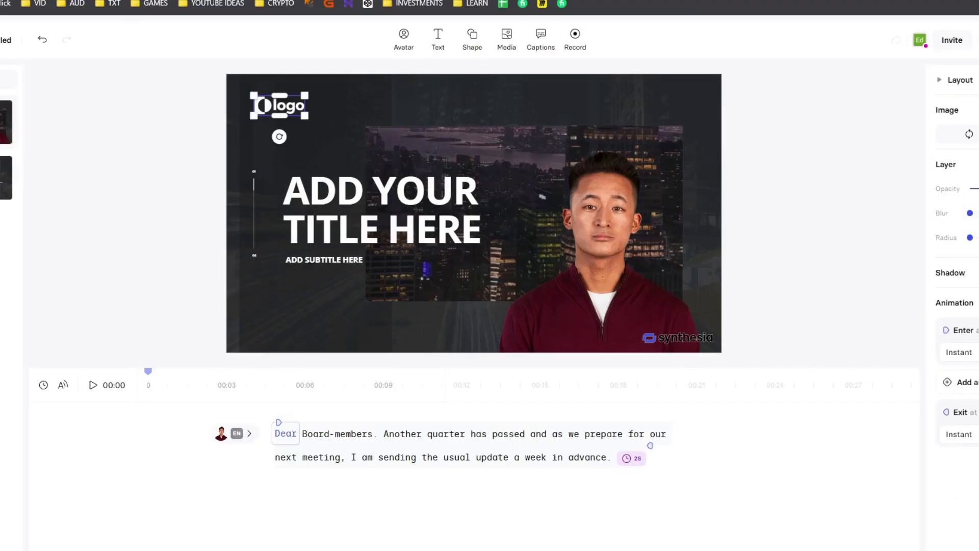
- Replace the first scene's logo with the purple GIF from Giphy and swap that for a black fabric video from Pexels
click(523, 158)
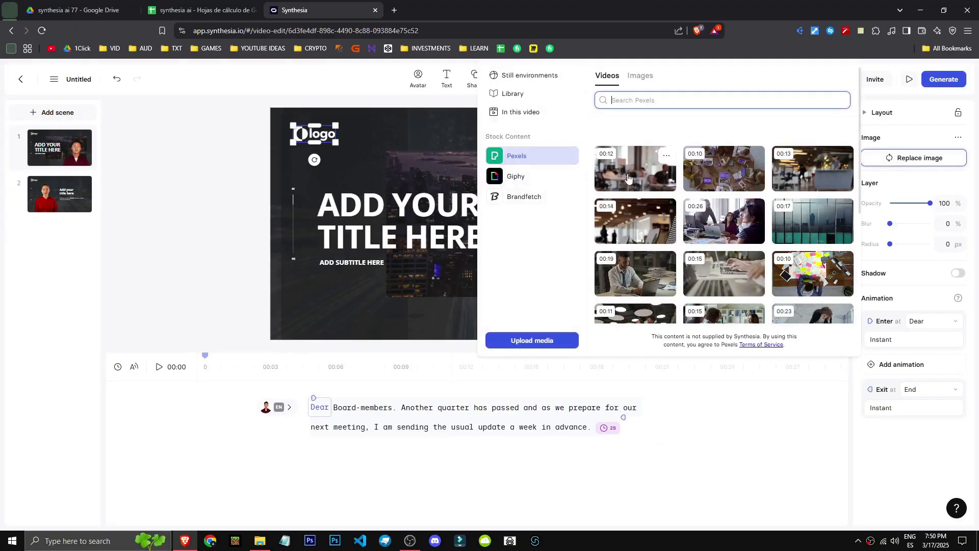
click(516, 176)
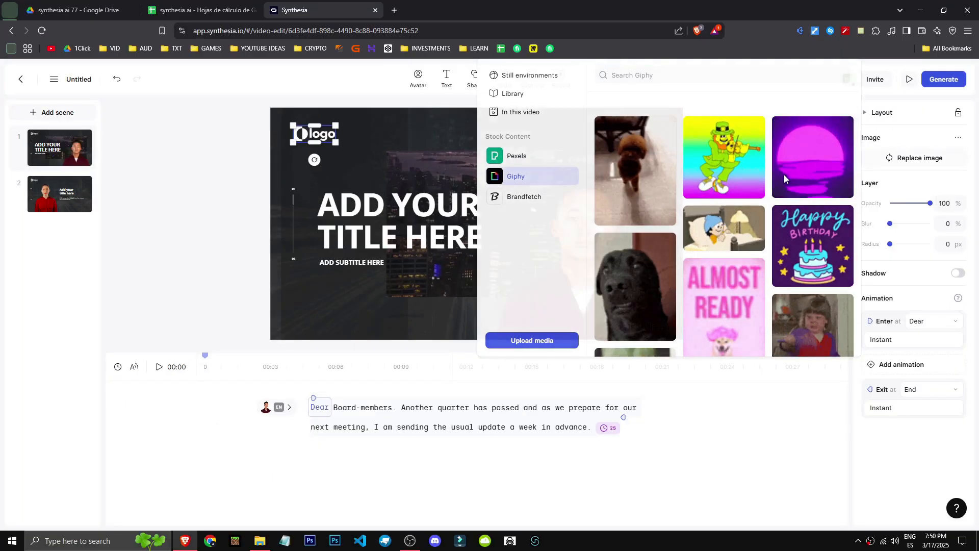
click(844, 153)
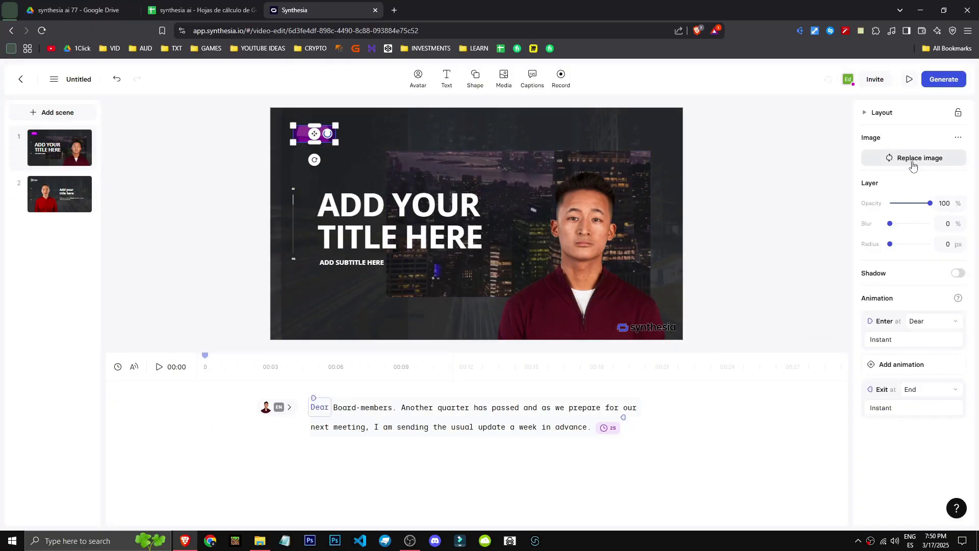
click(915, 158)
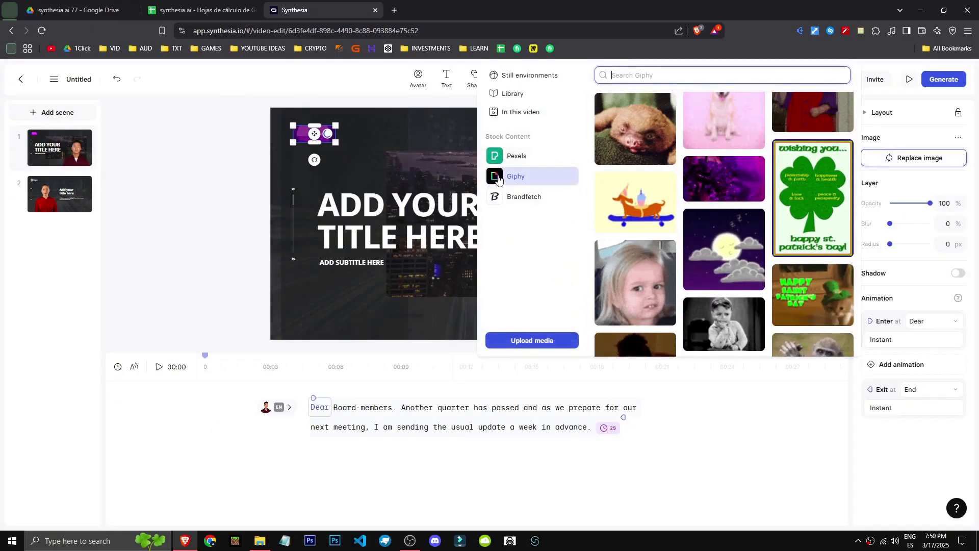
click(516, 156)
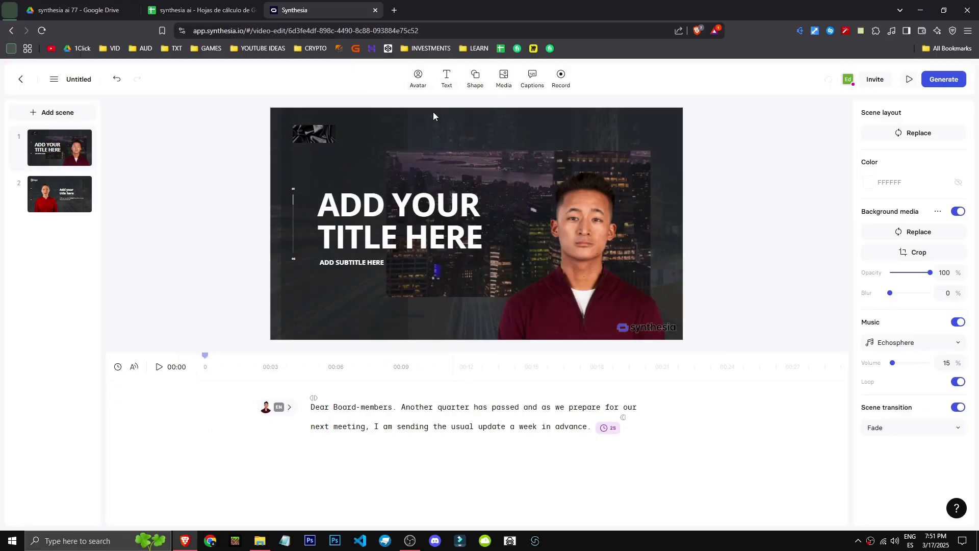
- Add a filled rectangle about 1350 × 808 to the first scene and send it behind the avatar, title and city footage
click(474, 77)
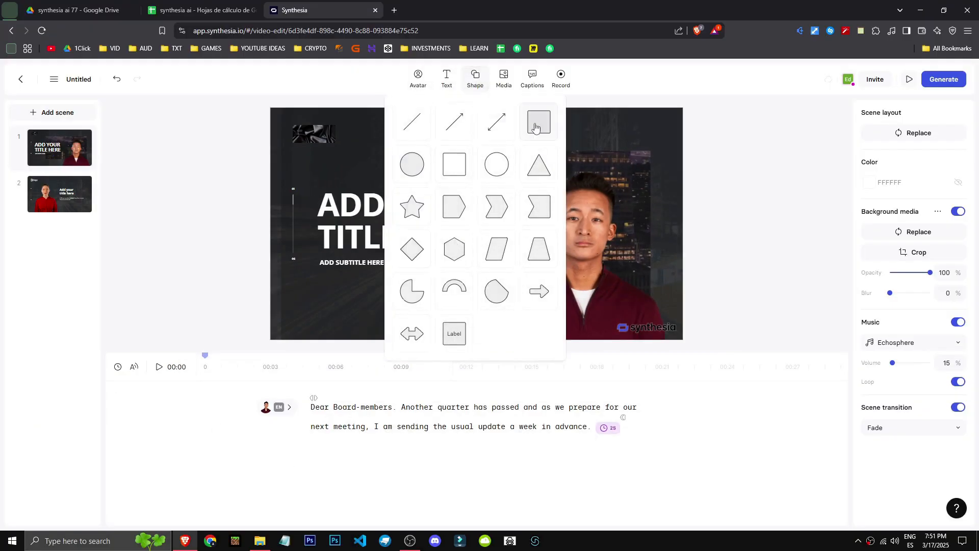
click(535, 127)
drag(441, 170, 696, 307)
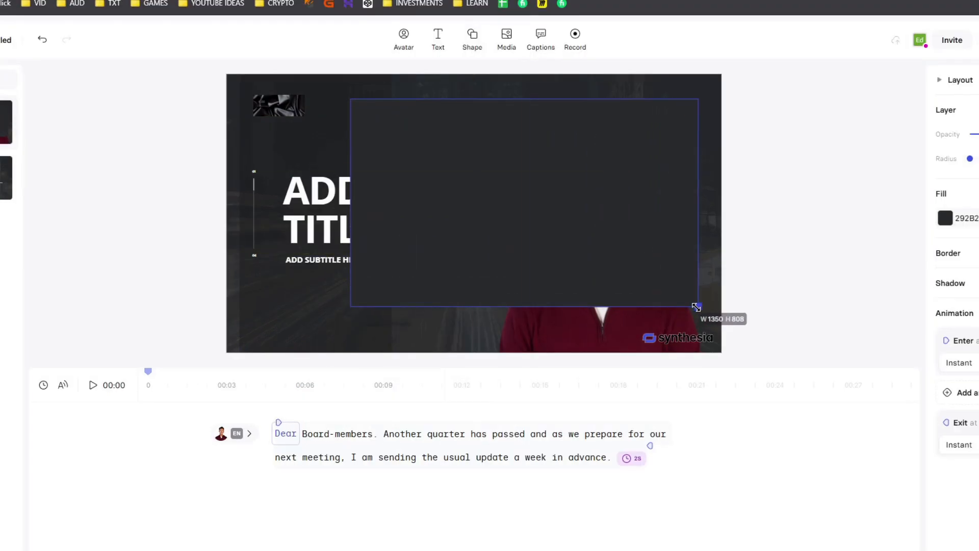
right_click(560, 198)
click(606, 425)
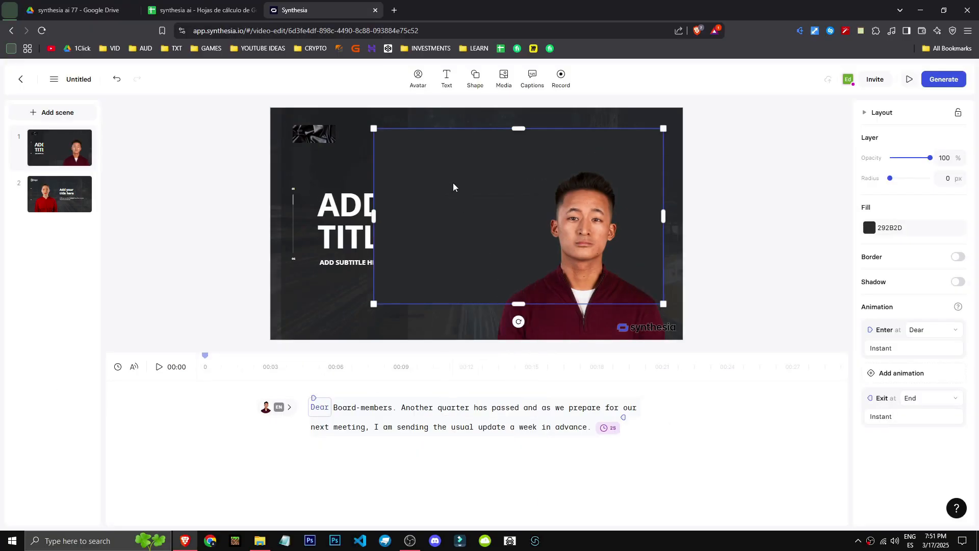
right_click(454, 182)
click(515, 430)
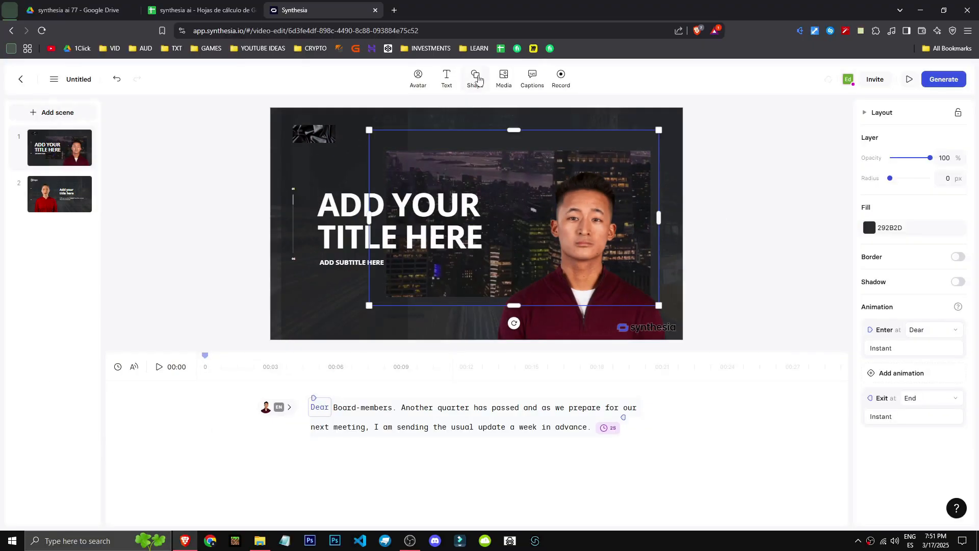
- Look through the Pexels stock videos for "black" and the available caption styles without inserting anything
click(503, 78)
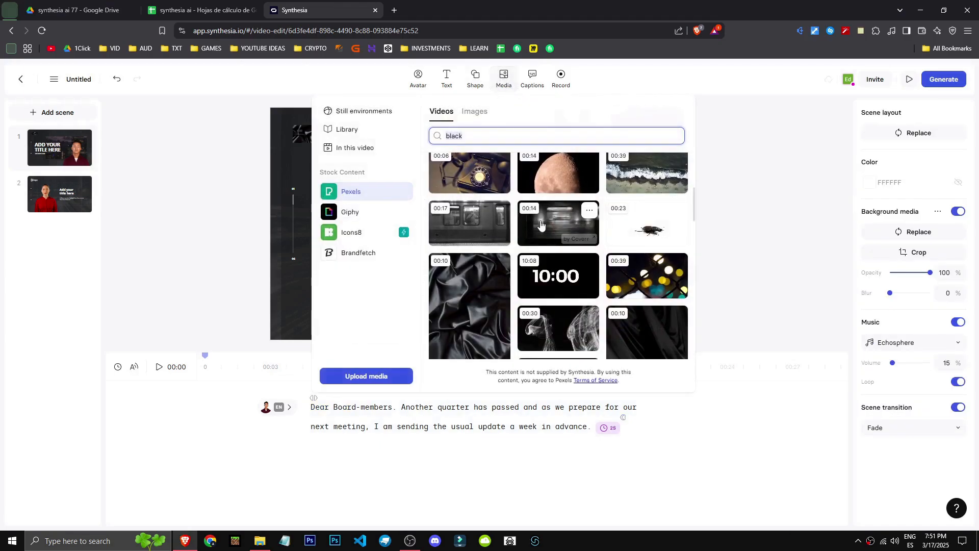
scroll(513, 297, down, 1)
scroll(512, 293, down, 5)
click(533, 77)
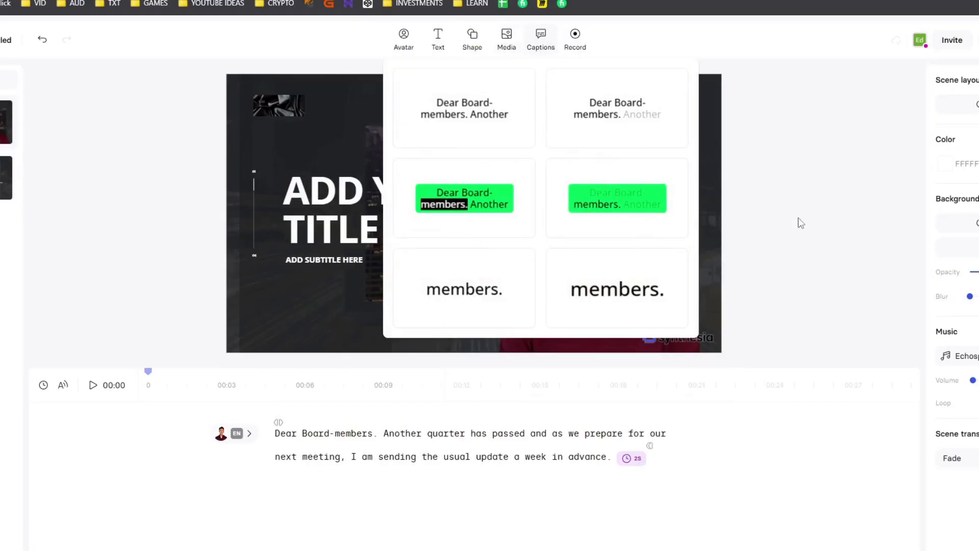
click(746, 227)
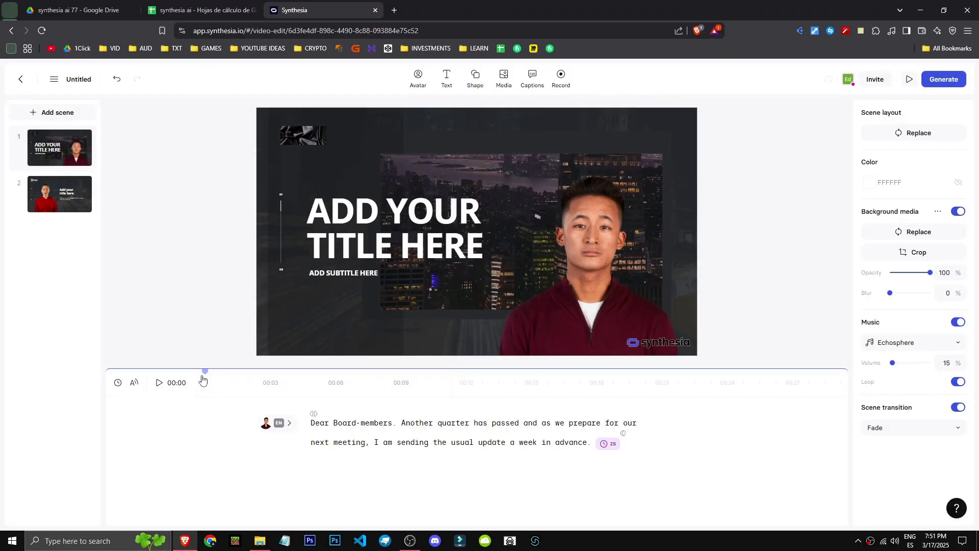
- Scrub the first scene's timeline, set the pause at the end of its script to 10 seconds and preview the draft
drag(203, 375, 492, 385)
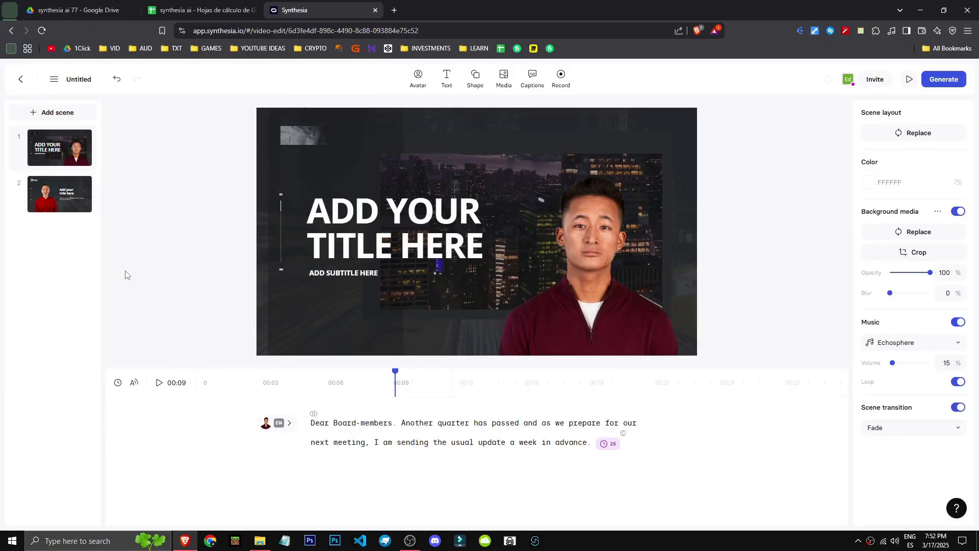
click(72, 158)
click(608, 443)
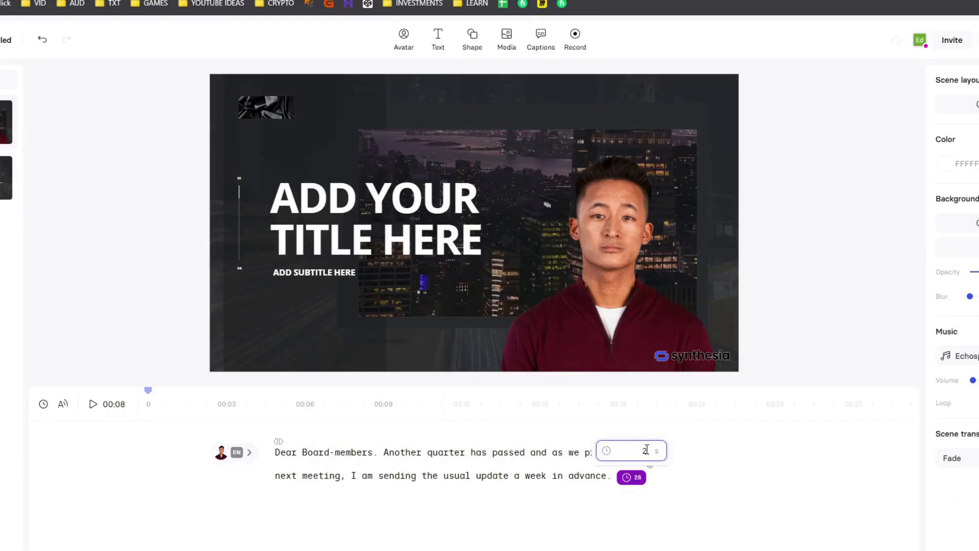
text(10)
key(Return)
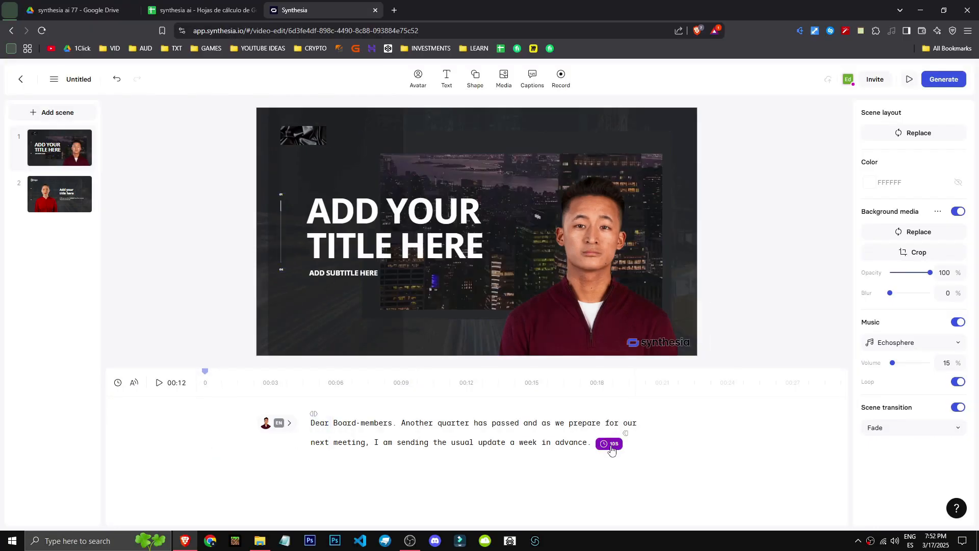
click(909, 79)
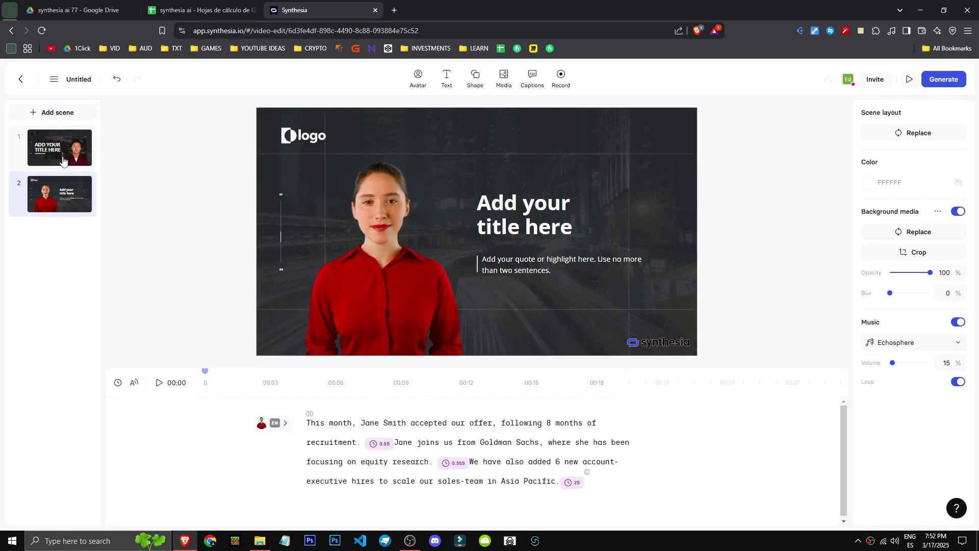
- Replace Jimmy in the first scene with the Ada avatar standing outdoors in a white top and shift the avatar left
click(62, 155)
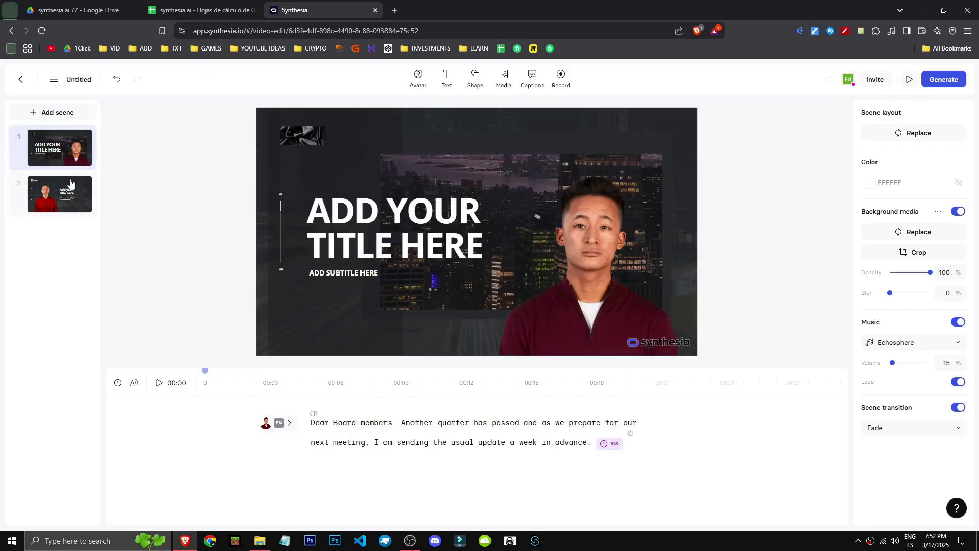
click(573, 250)
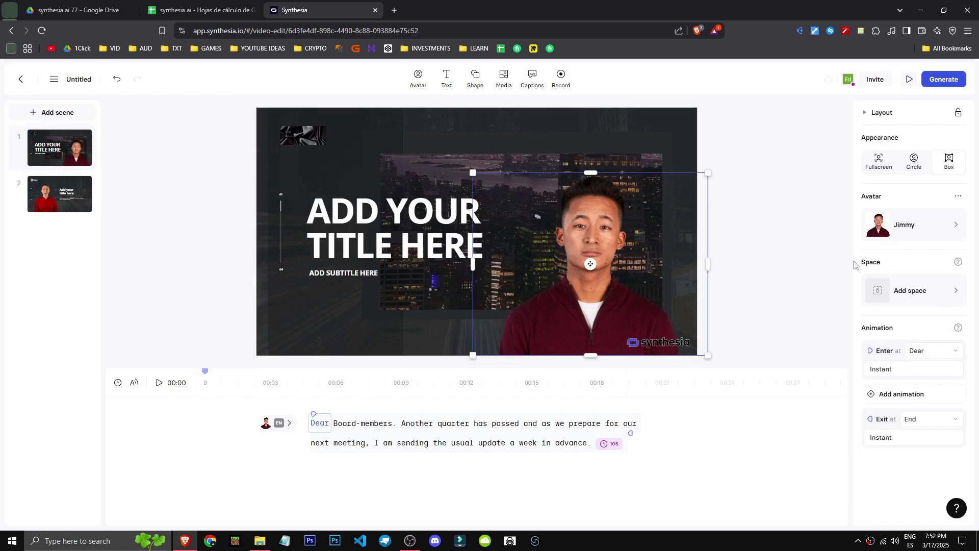
click(933, 233)
scroll(754, 285, down, 1)
click(782, 263)
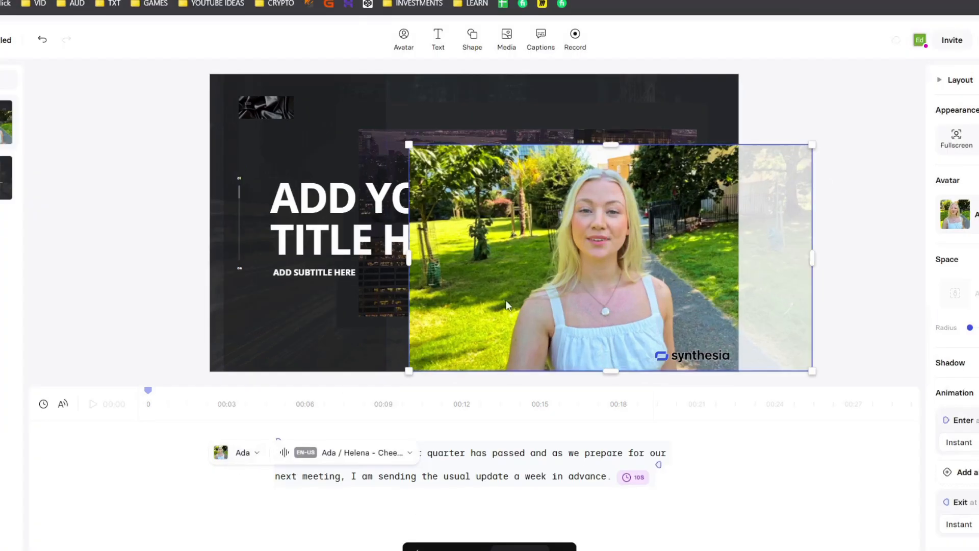
drag(552, 257, 451, 259)
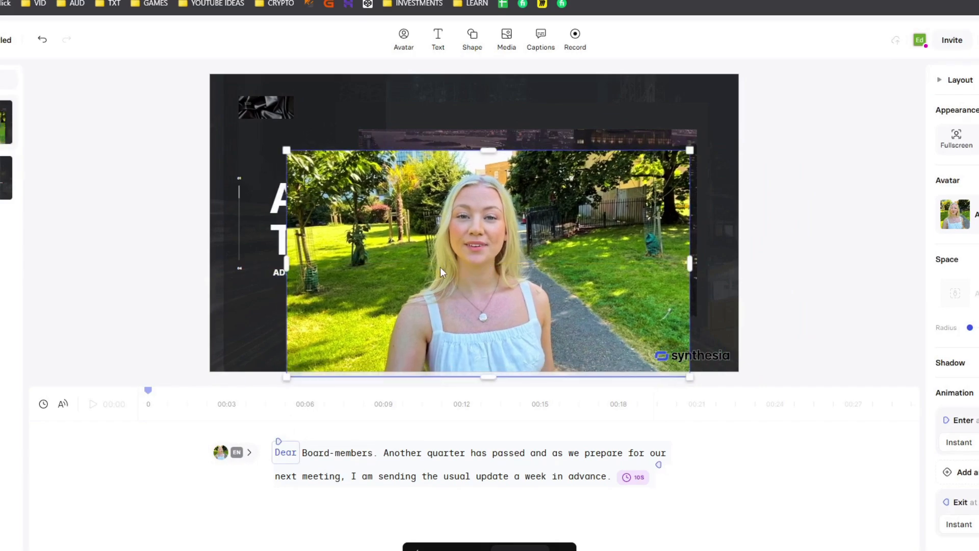
- Delete the avatar from the first scene's canvas and choose the Ada avatar meditating outdoors from the speaker library instead
key(Delete)
click(271, 427)
scroll(324, 285, down, 3)
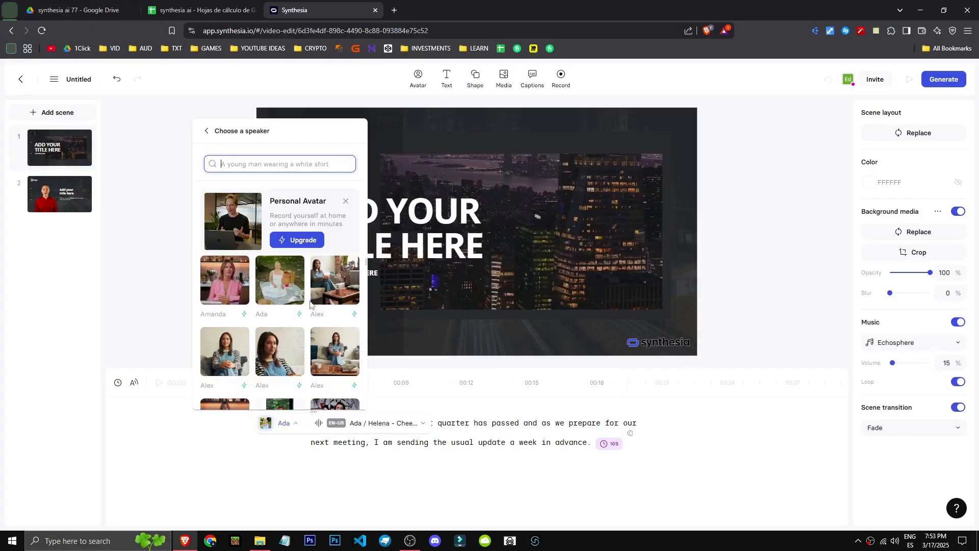
scroll(326, 345, up, 5)
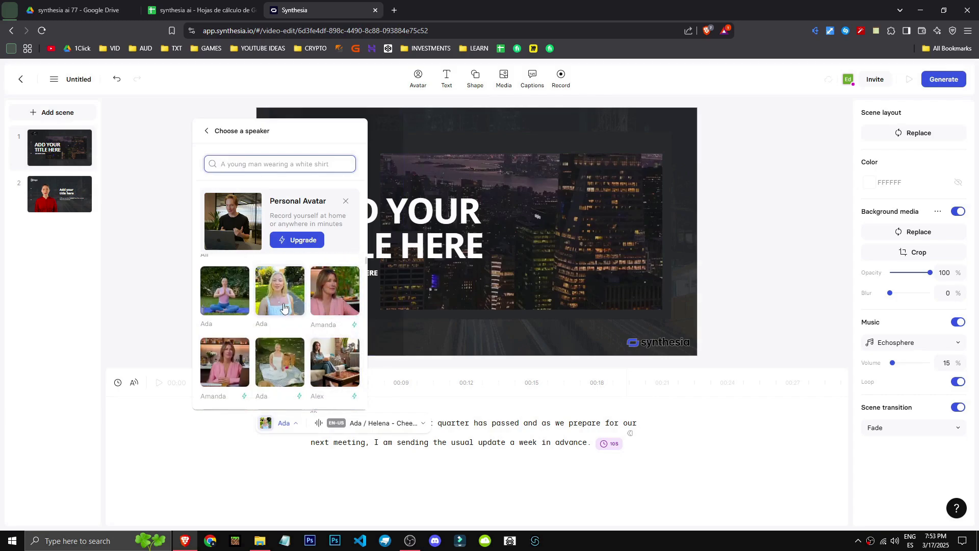
scroll(306, 354, down, 5)
scroll(286, 346, up, 8)
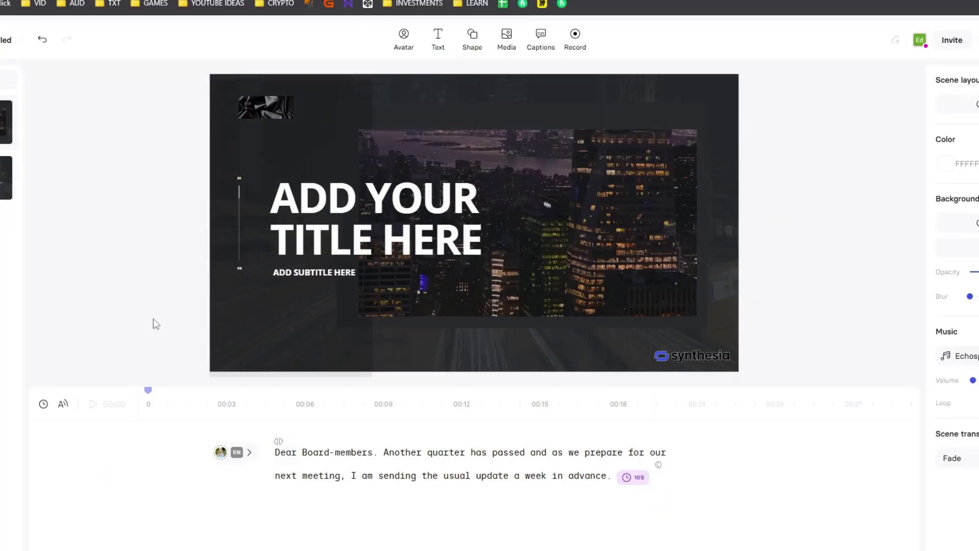
right_click(490, 150)
click(547, 327)
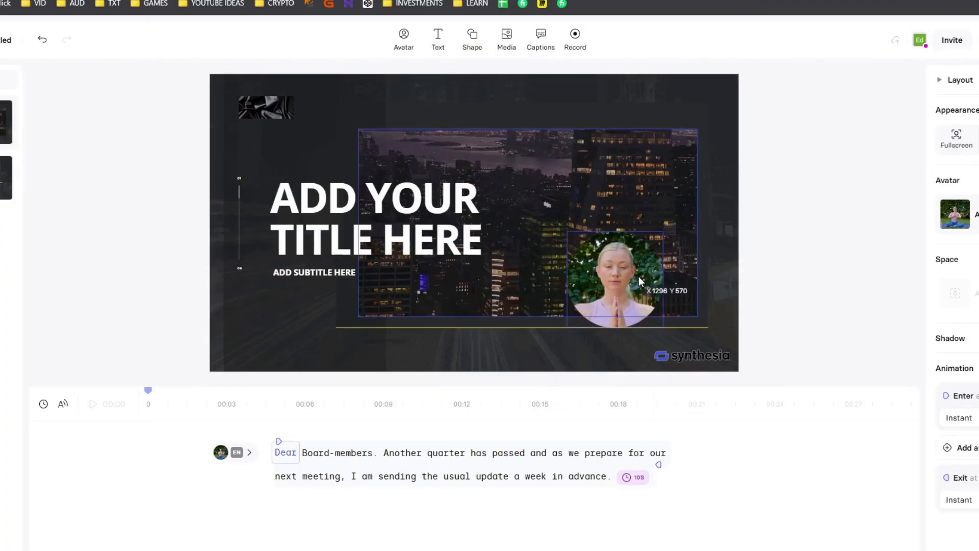
- Try the Circle and Box appearances on the meditating Ada avatar, resizing and moving it, and end with Fullscreen
click(586, 265)
drag(548, 225, 513, 177)
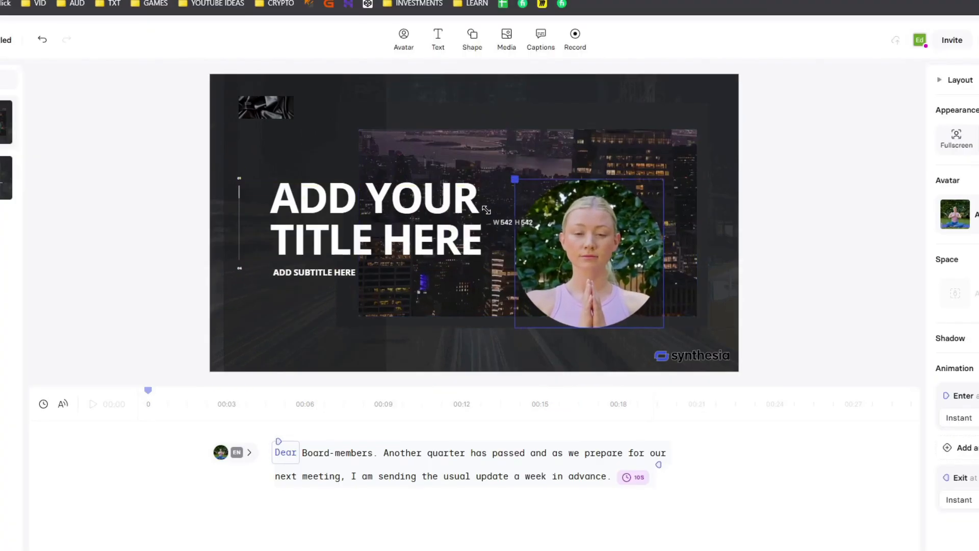
click(948, 162)
drag(438, 169, 369, 121)
drag(184, 156, 264, 194)
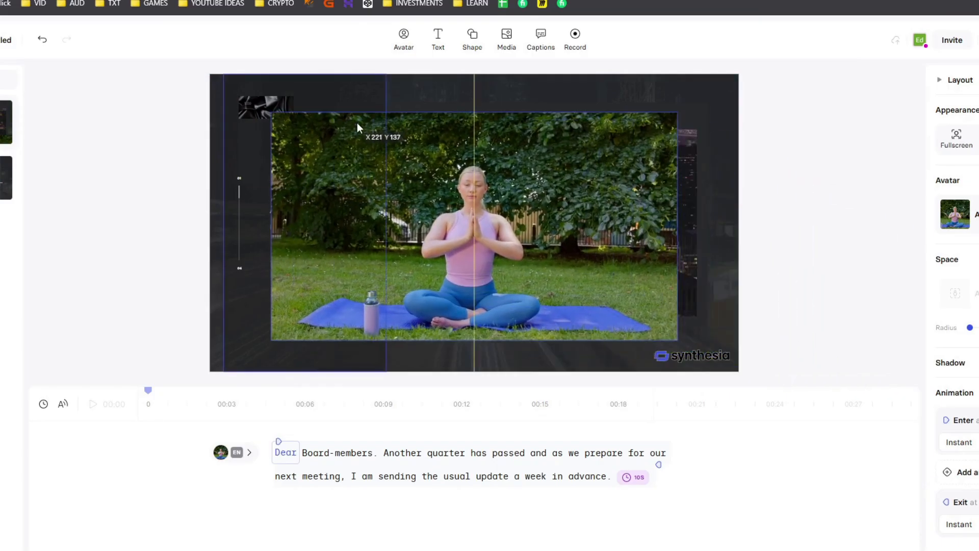
click(912, 163)
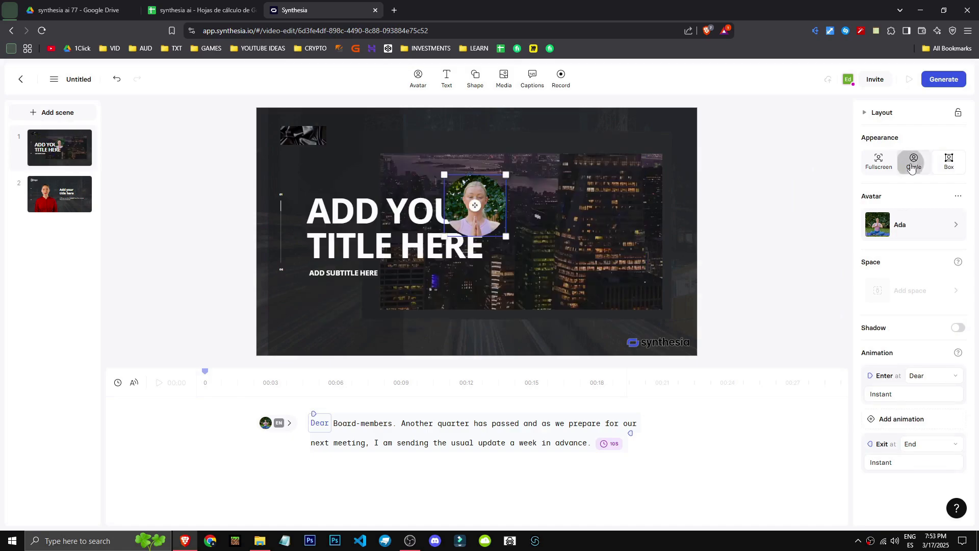
click(877, 167)
- Replace the first scene's meditating speaker with the Alex avatar in the sleeveless pink top
click(281, 423)
click(280, 395)
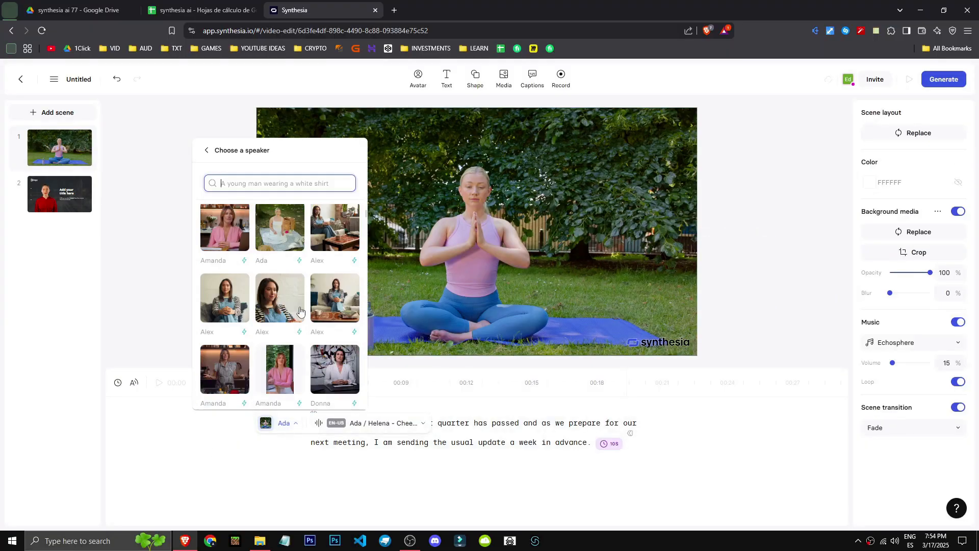
scroll(285, 326, down, 10)
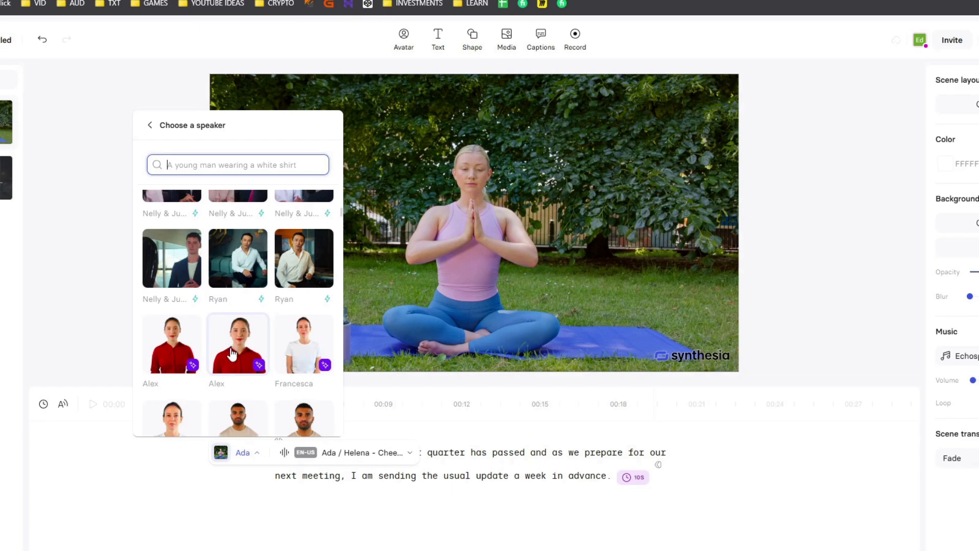
scroll(232, 352, down, 10)
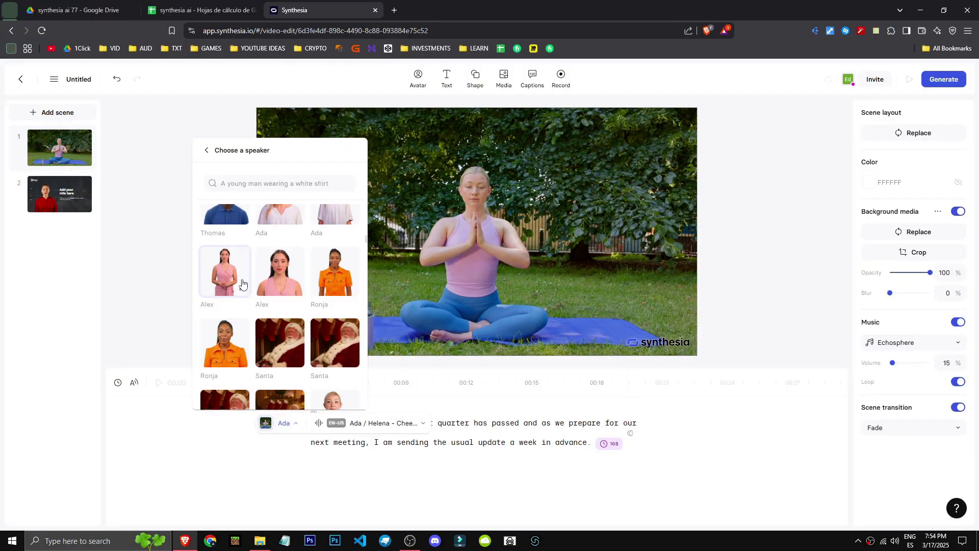
click(250, 283)
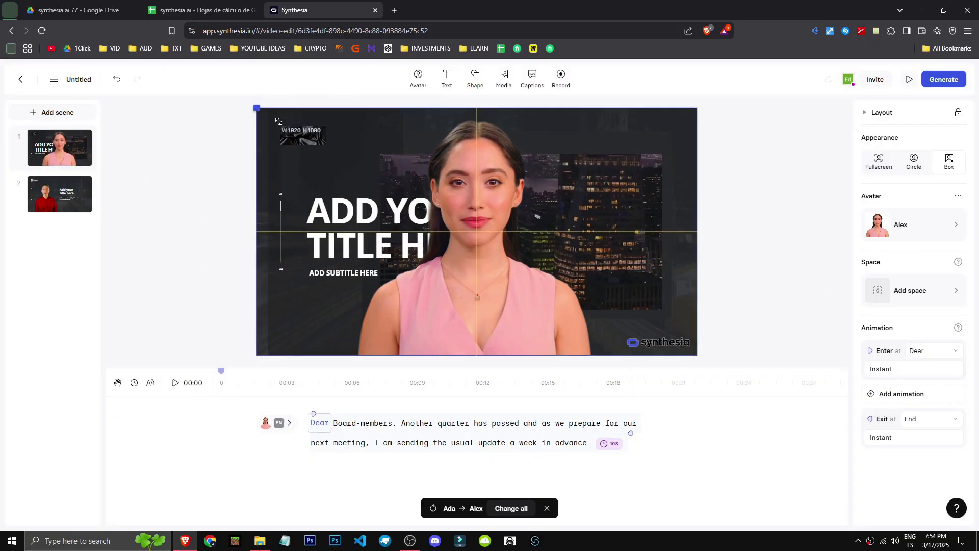
- Scale Alex down into the lower-right part of the first scene and fill the avatar's space with red FE2310
drag(210, 74, 440, 224)
drag(562, 317, 551, 317)
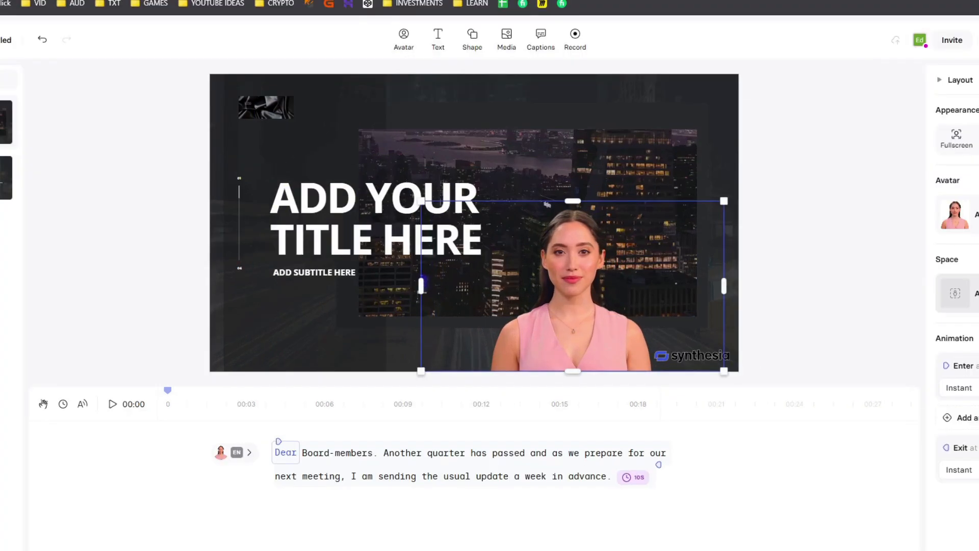
click(910, 290)
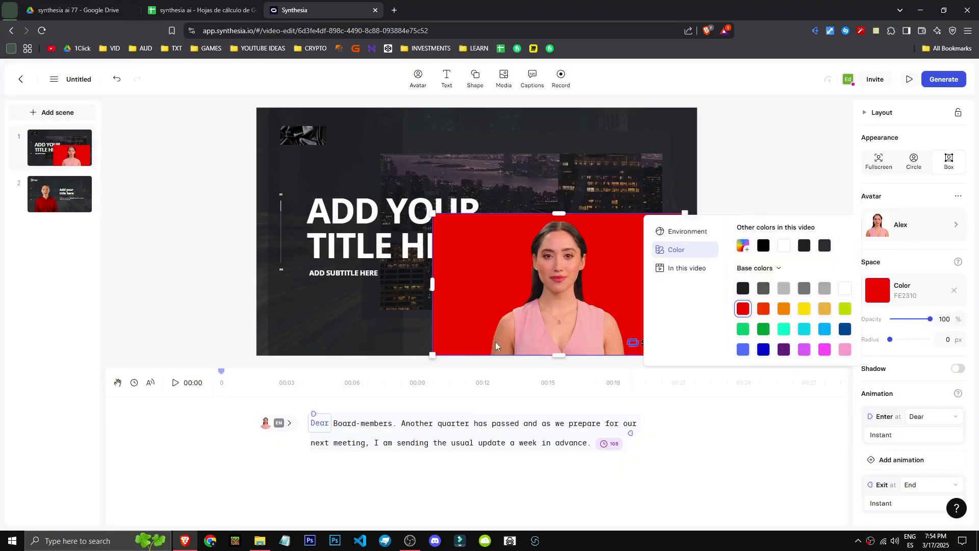
- Replace Alex as the first scene's speaker with the white-top Ada avatar filmed in a park
click(240, 454)
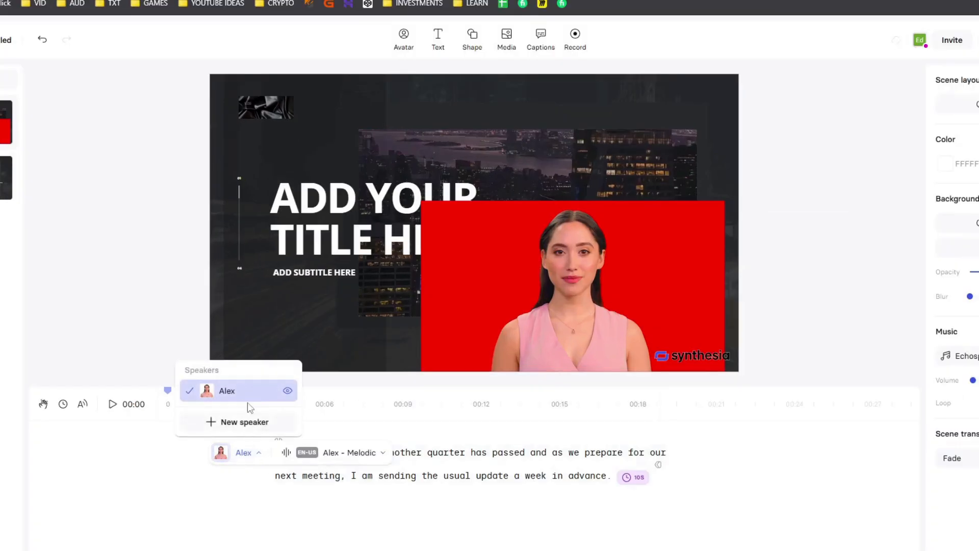
click(247, 424)
scroll(235, 306, down, 6)
click(231, 288)
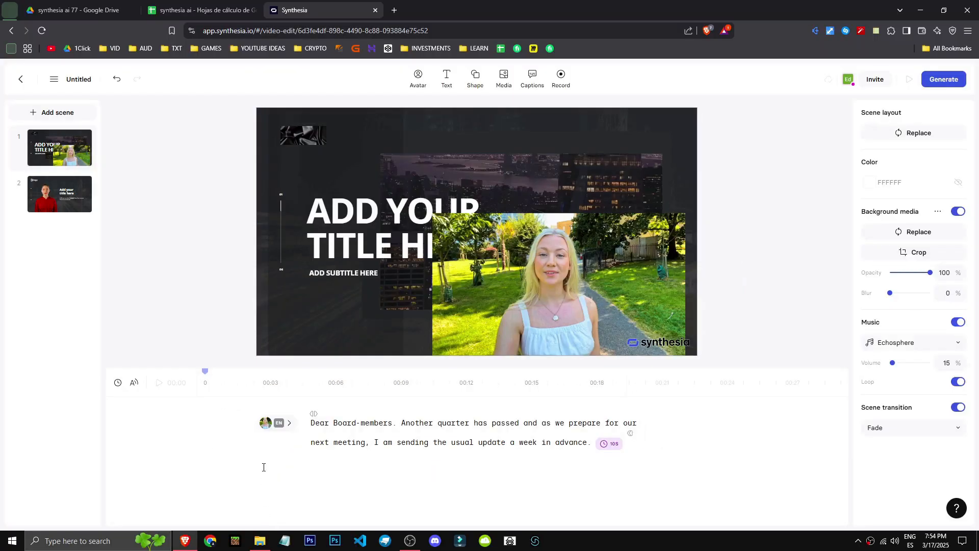
- Round the corners of the park-filmed Ada avatar's box in the first scene by increasing its radius
click(637, 299)
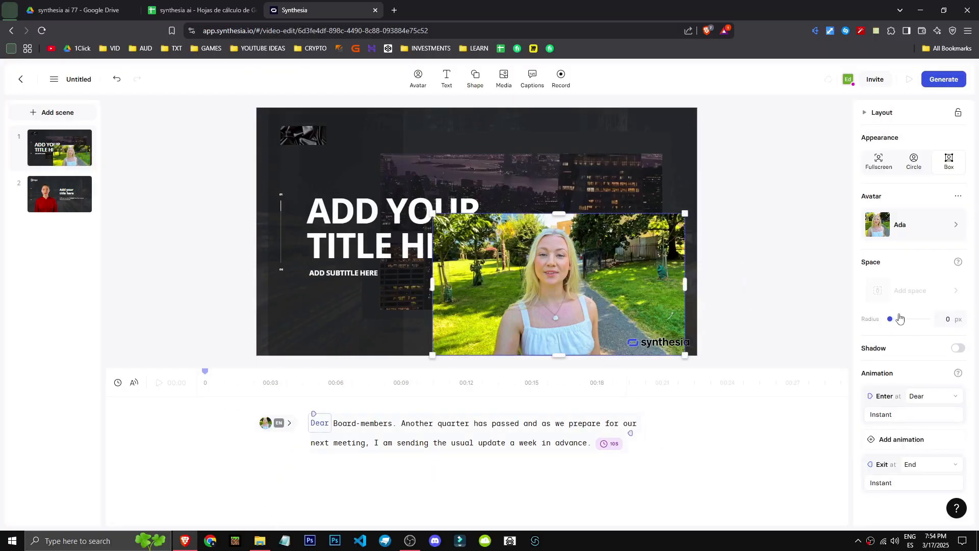
drag(892, 318, 919, 319)
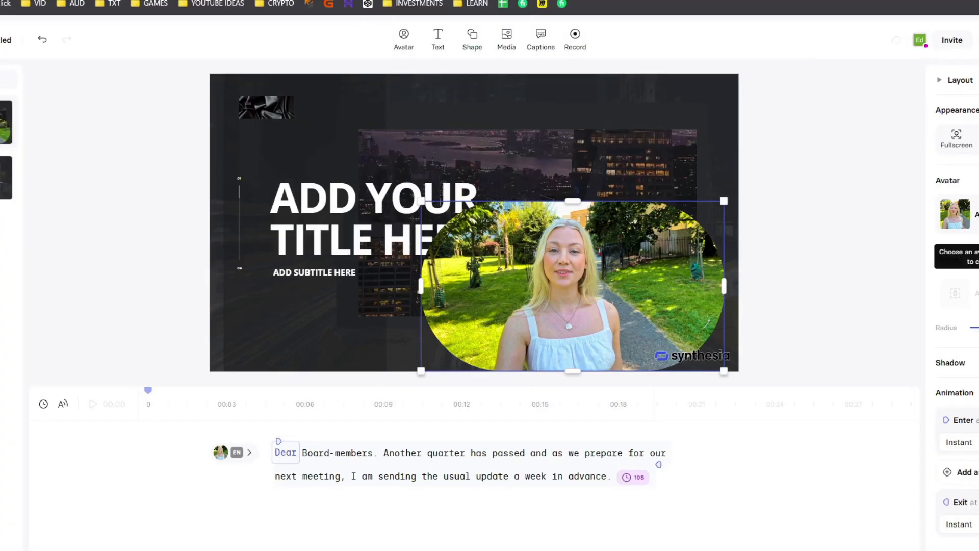
scroll(952, 306, down, 1)
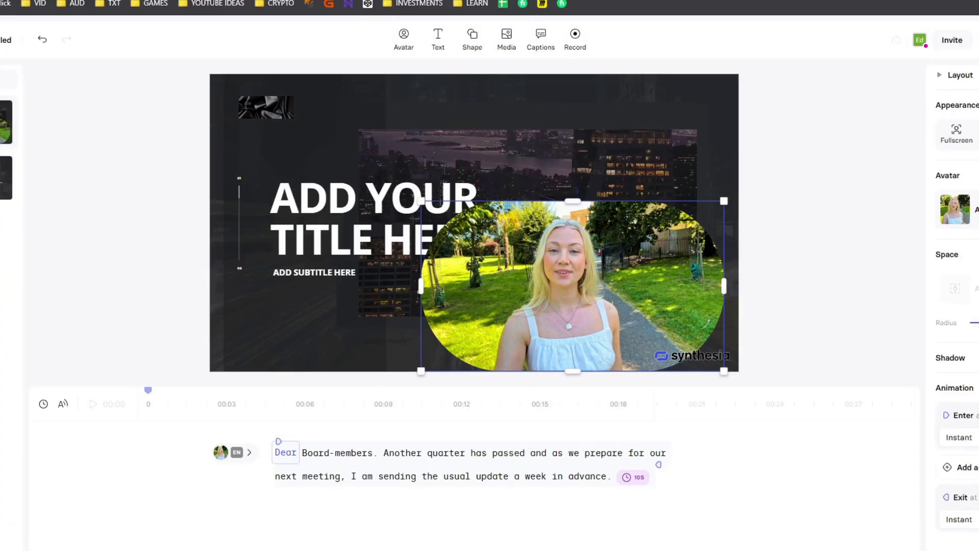
- Replace the first scene's speaker with the red-shirt Alex avatar and add the Home 1 environment as its space
click(239, 453)
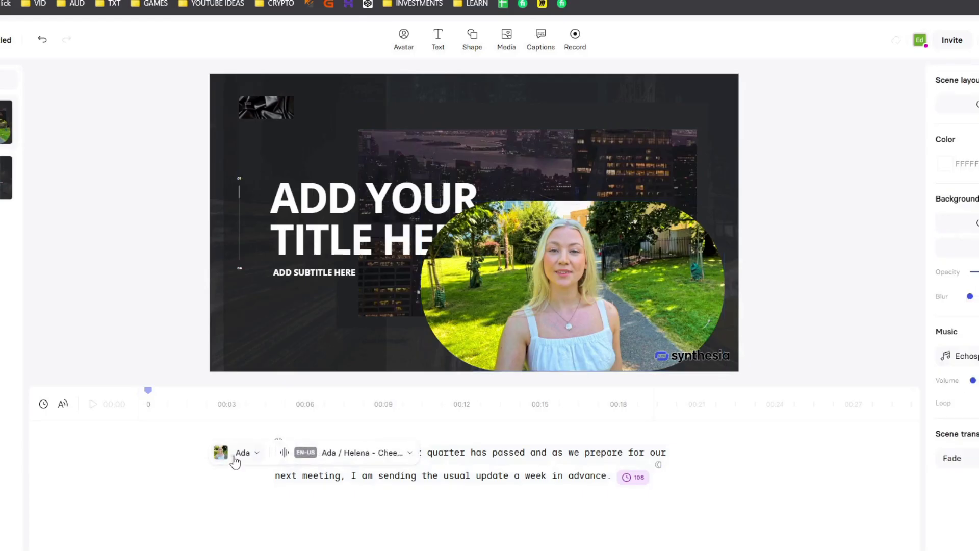
click(277, 390)
click(590, 285)
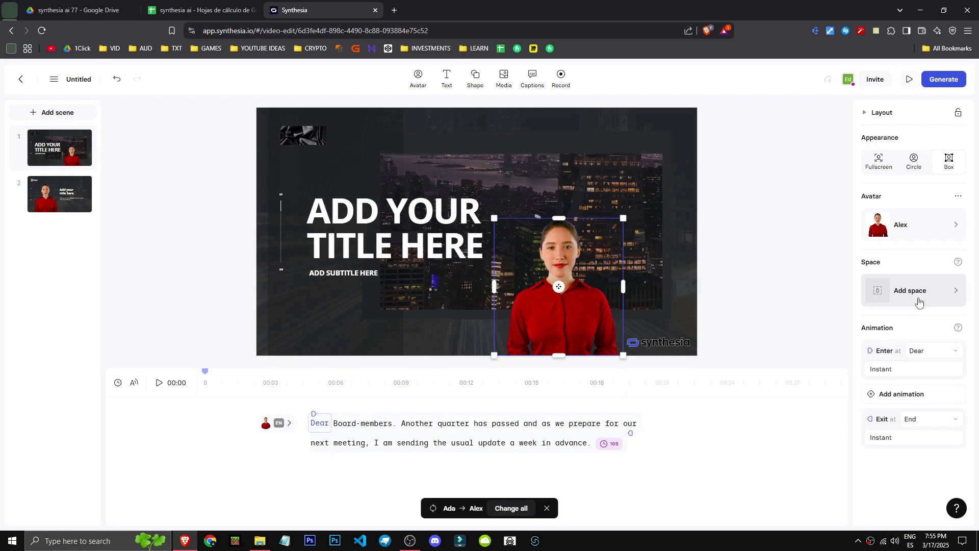
click(918, 292)
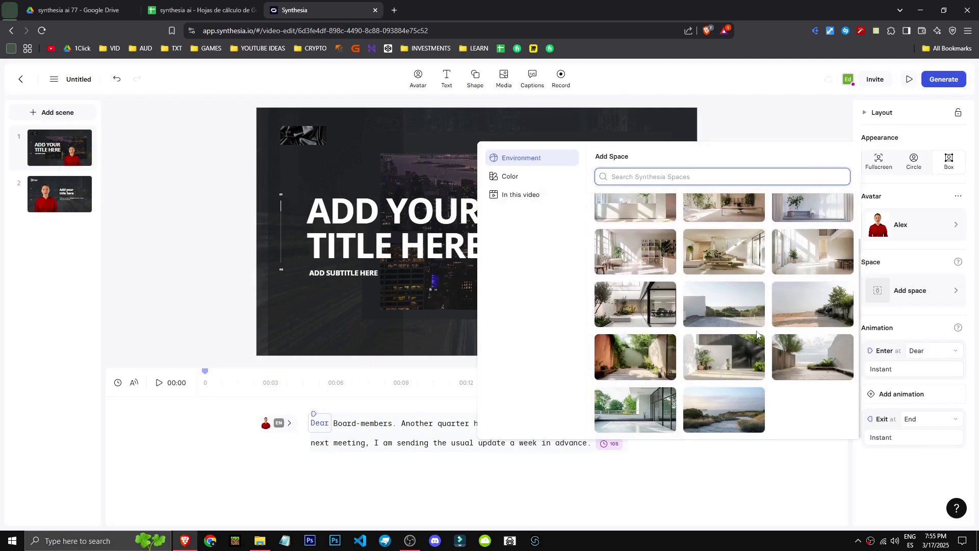
click(739, 315)
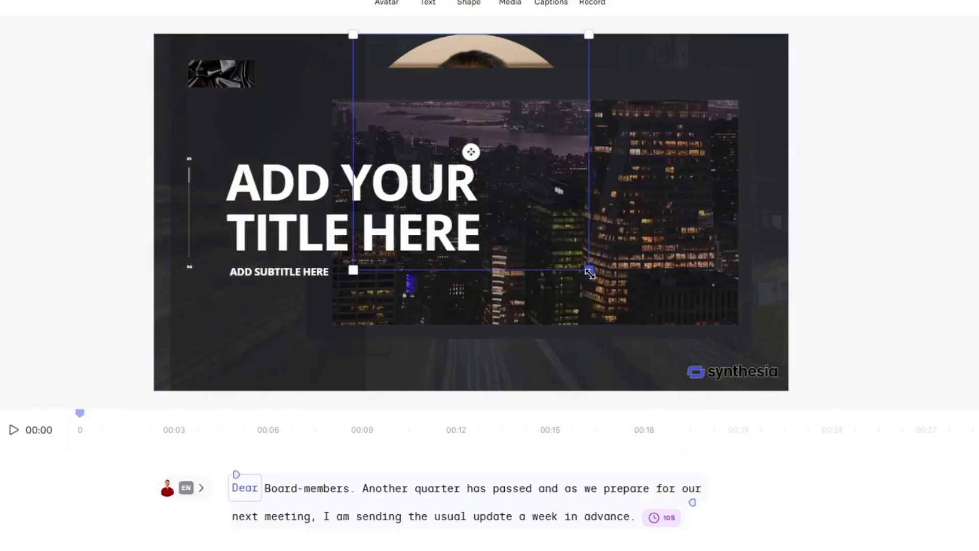
- Give Alex the Circle appearance and adjust the crop to frame the avatar's head and shoulders
drag(589, 272, 718, 400)
right_click(471, 53)
click(539, 277)
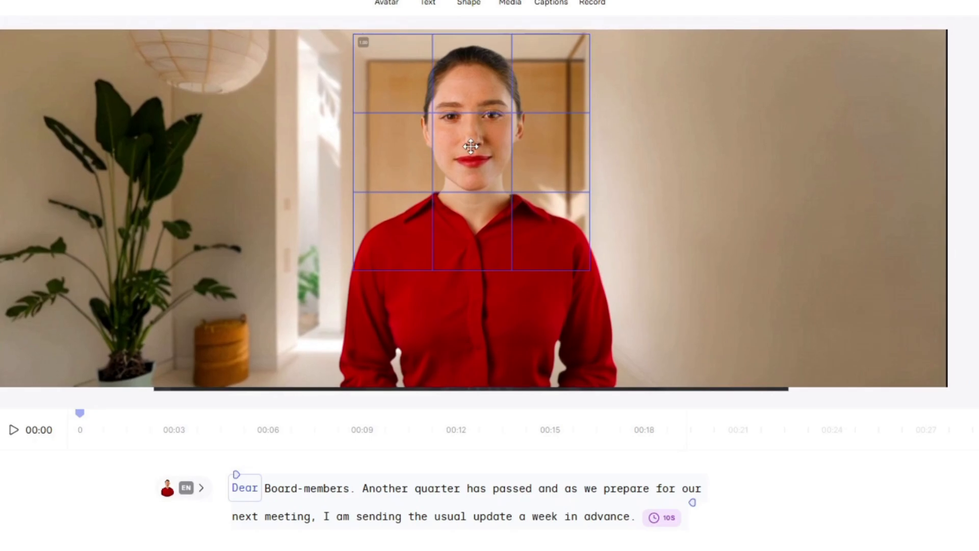
click(916, 163)
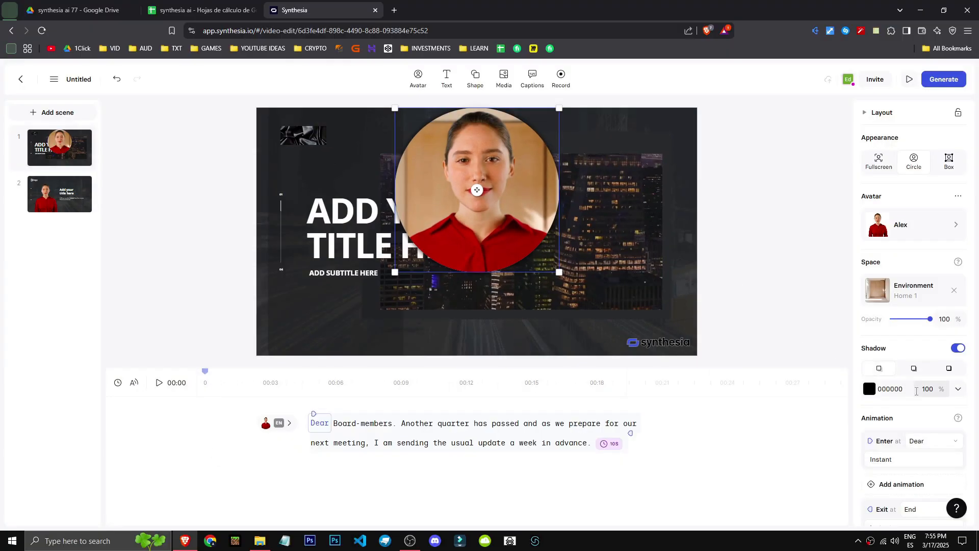
- Try the green 12EE68 as Alex's shadow color, then return the shadow to black 000000
click(869, 389)
click(816, 474)
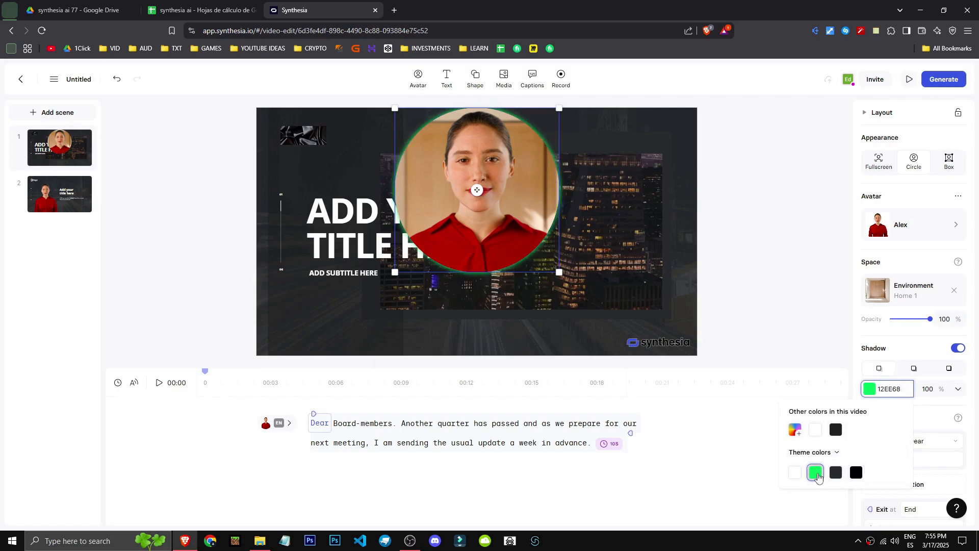
click(856, 472)
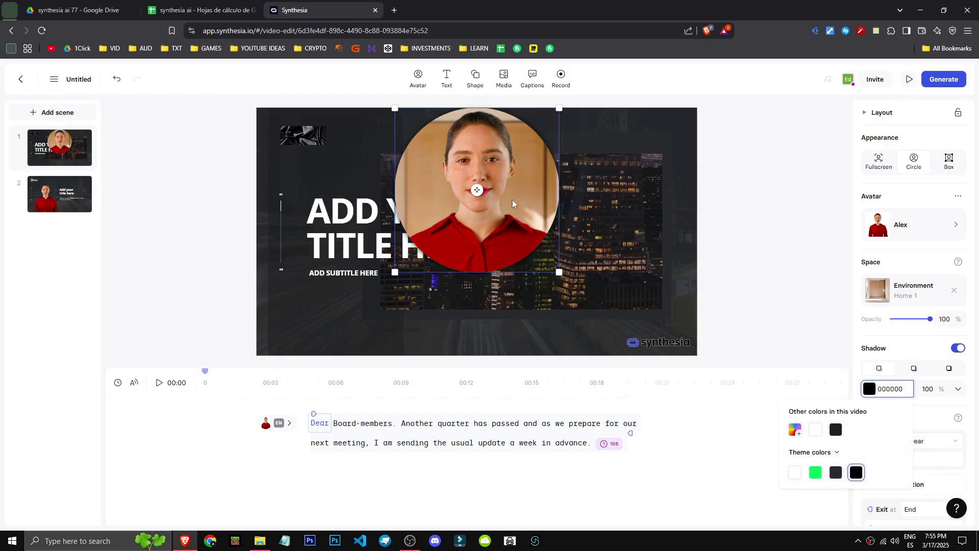
click(924, 371)
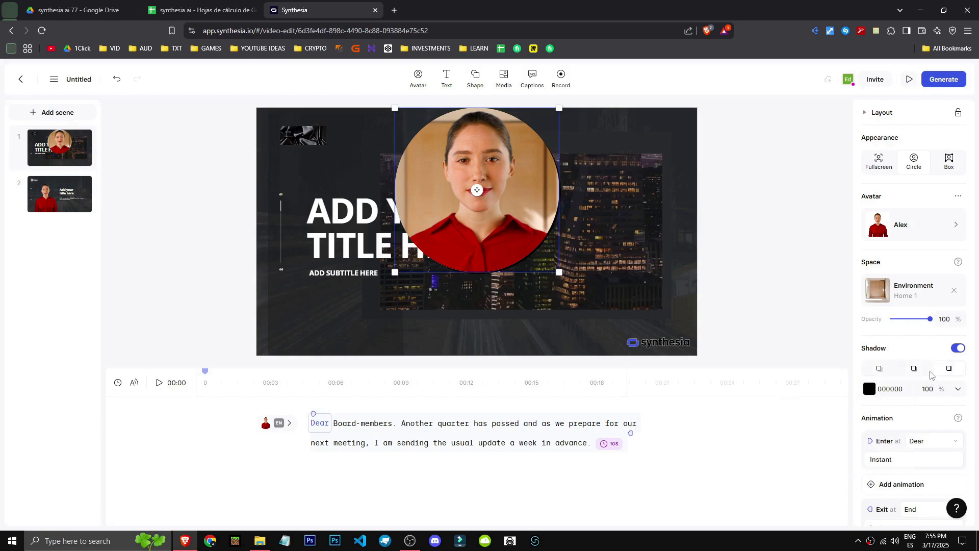
- Add a Shake effect to the Alex avatar, triggered at the word "passed" in the first scene's script
click(923, 440)
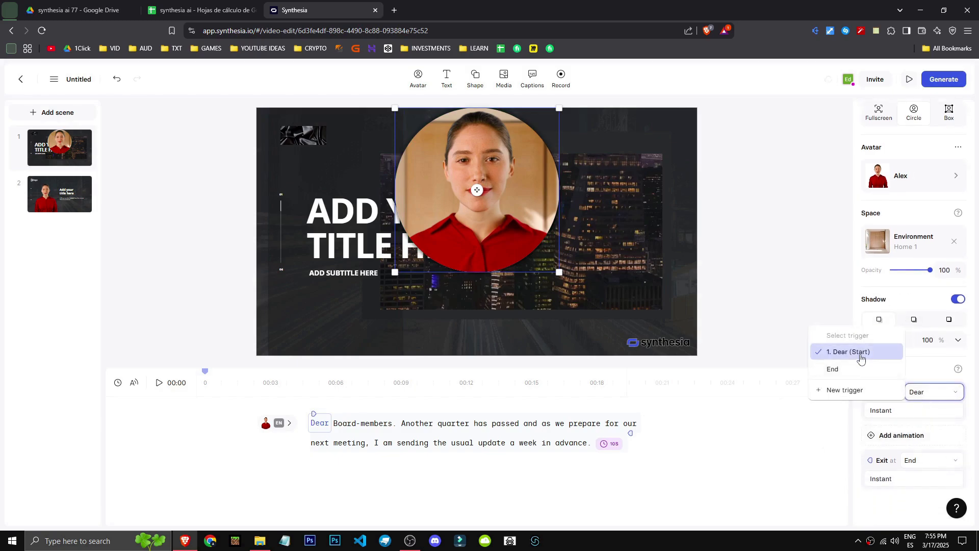
click(835, 430)
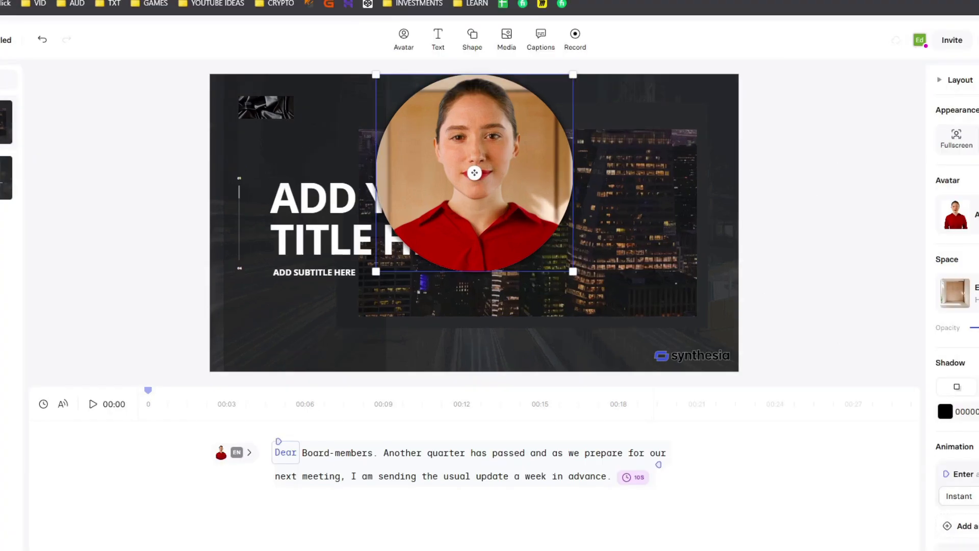
click(959, 473)
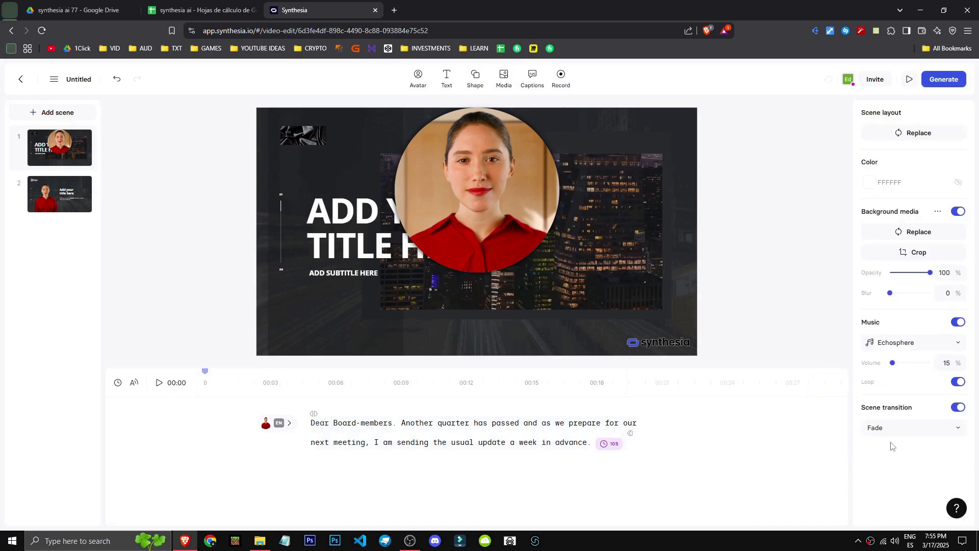
click(478, 195)
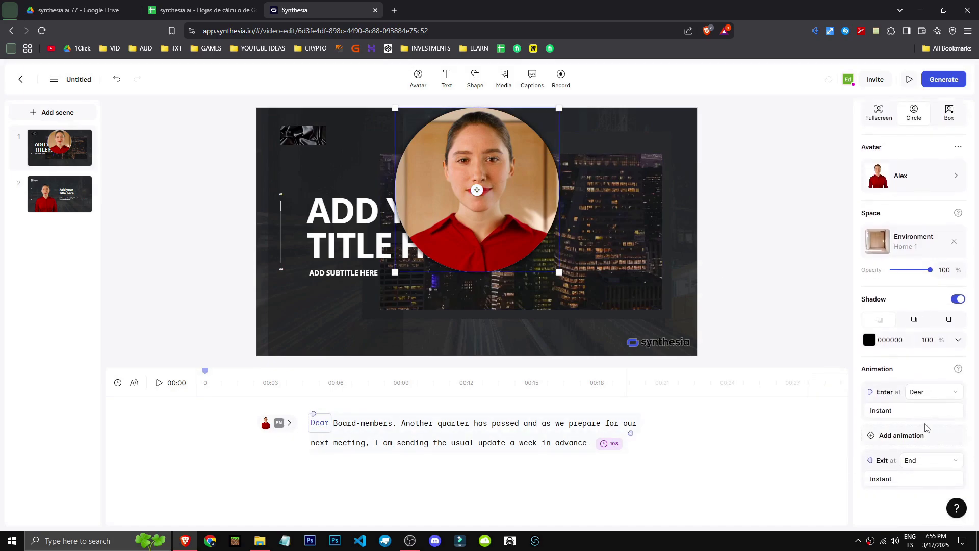
drag(924, 441, 897, 432)
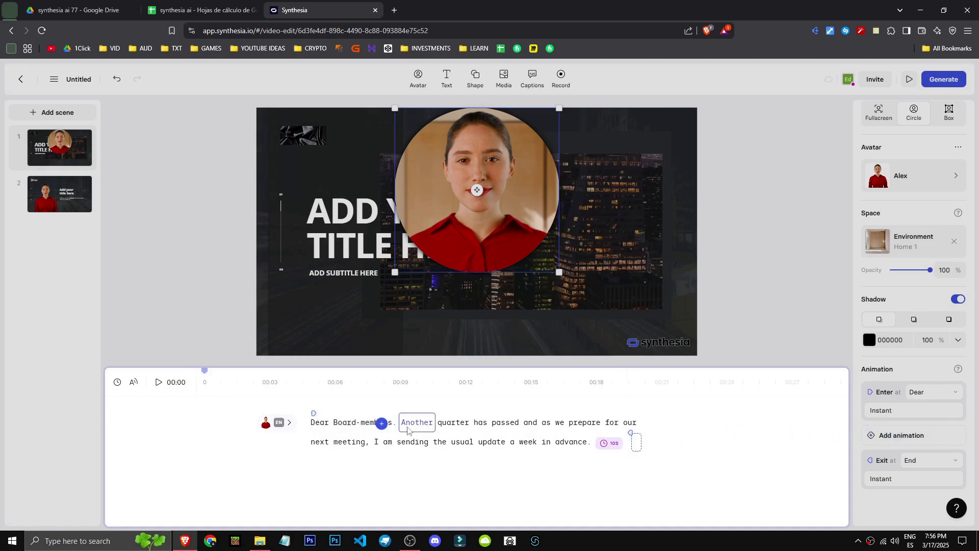
drag(406, 430, 497, 425)
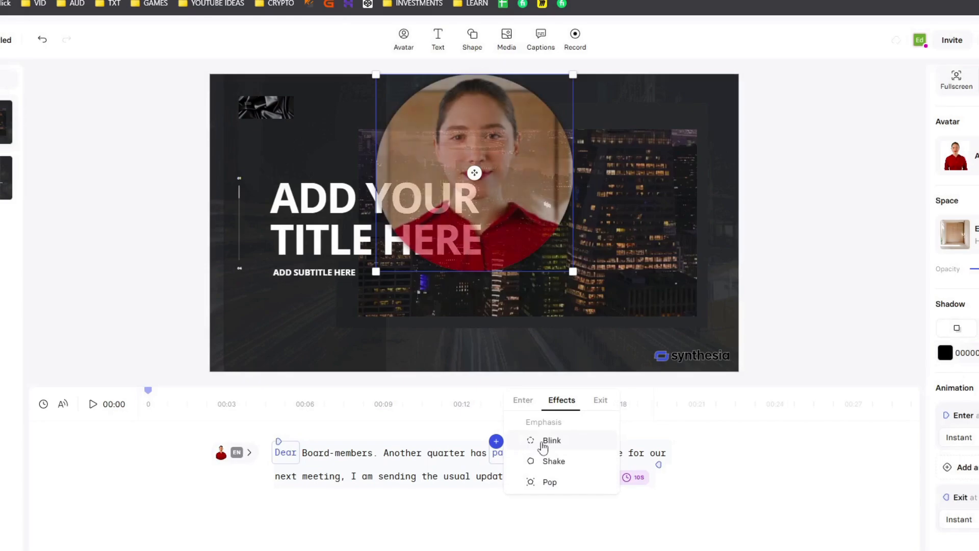
click(546, 462)
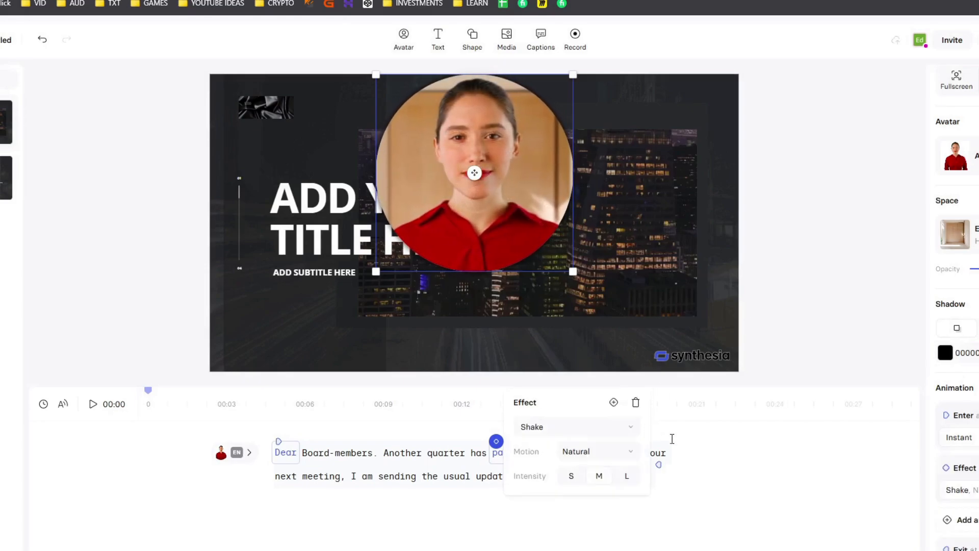
click(664, 435)
- Play the video's draft preview to check the avatar animation, then close it
click(909, 79)
click(284, 10)
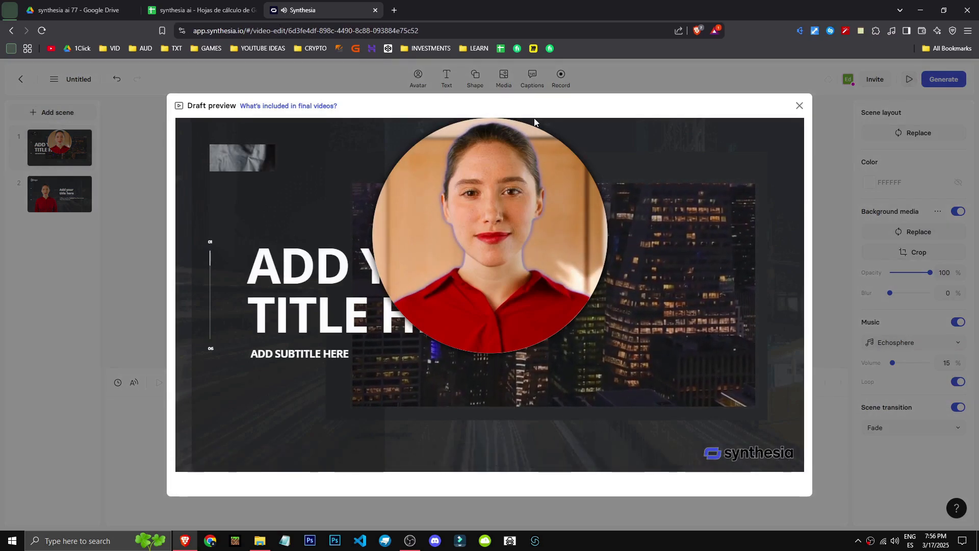
click(826, 119)
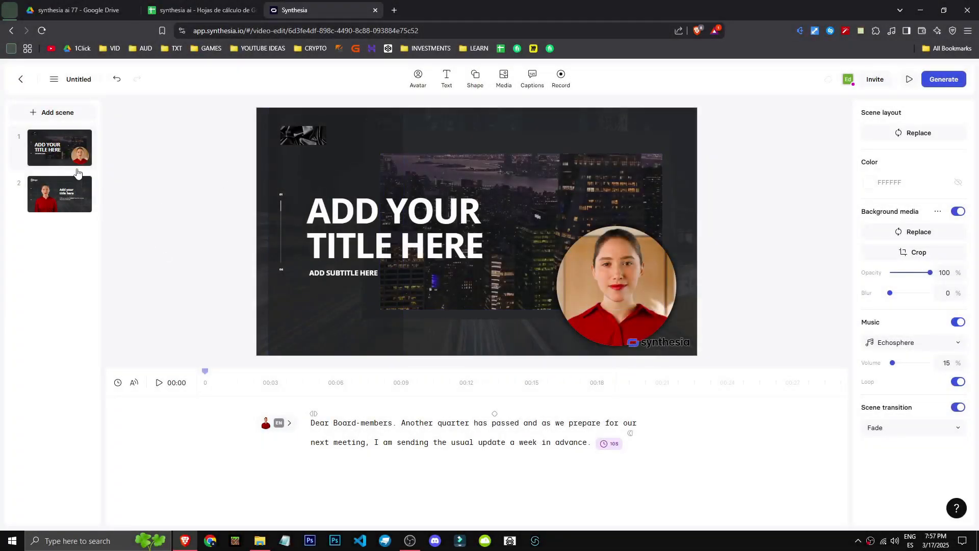
- Look over the two existing scenes and add the Contemporary Business scene with three green statistic circles as scene 3
click(56, 194)
click(53, 148)
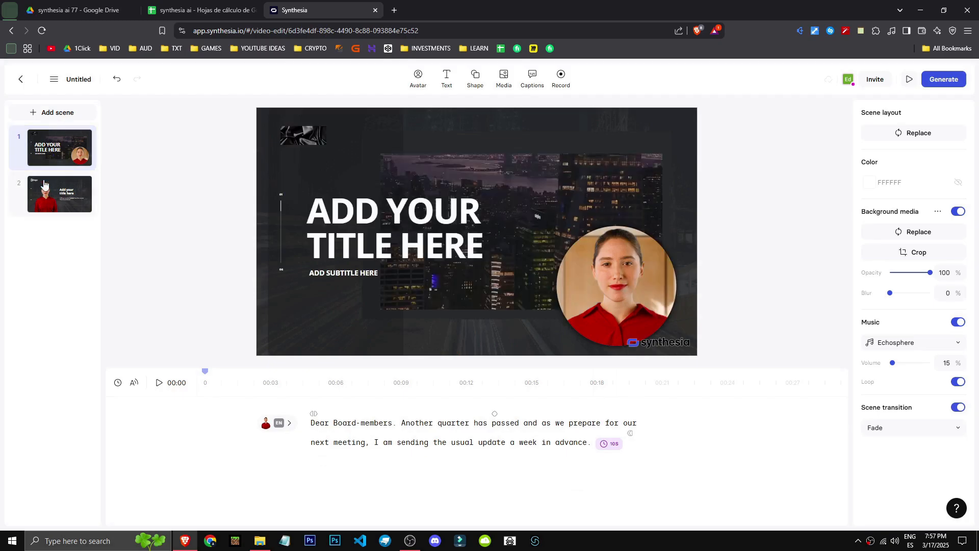
click(43, 196)
click(54, 111)
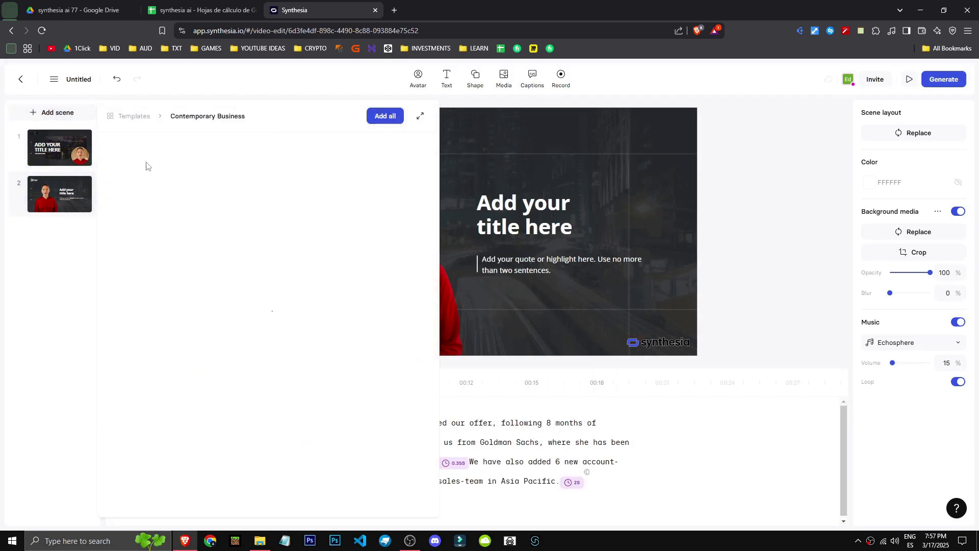
click(355, 284)
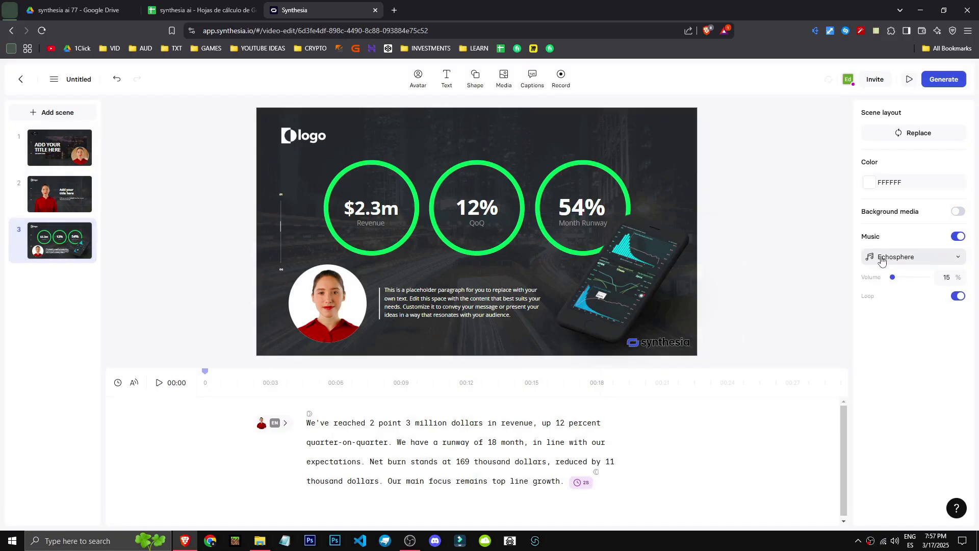
- Turn the first scene's background music off and back on
click(67, 151)
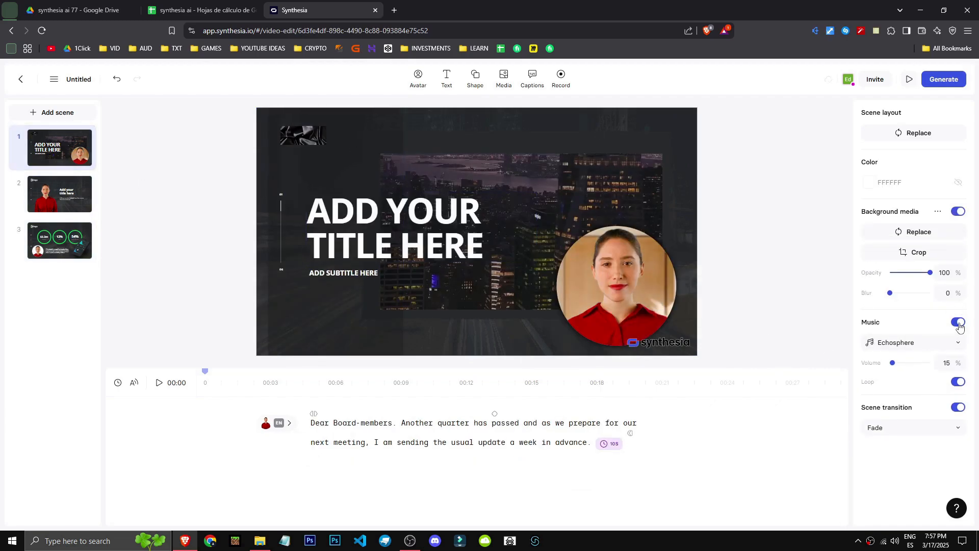
click(959, 324)
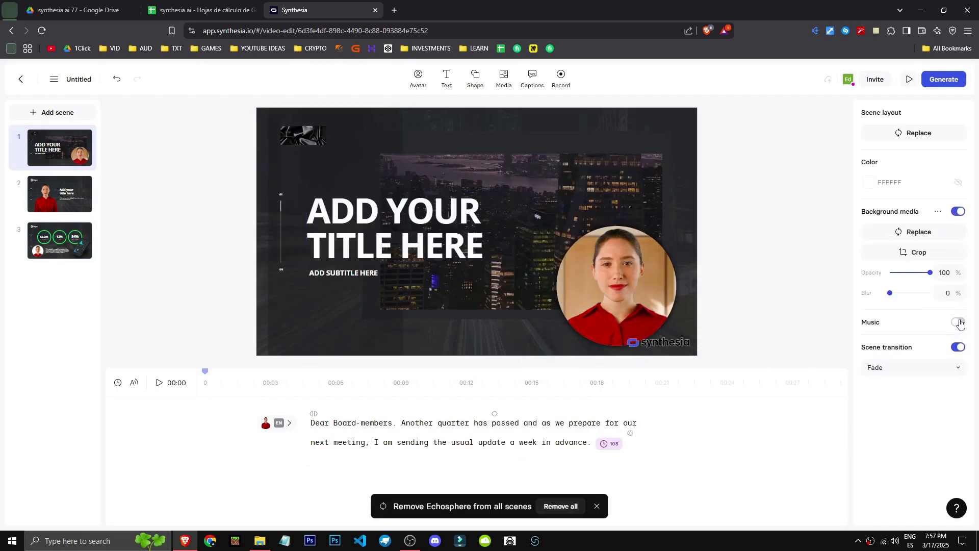
click(958, 323)
- Examine the Soundstripe stock music and its filters for the first scene, and check web search results for Soundstripe
click(928, 343)
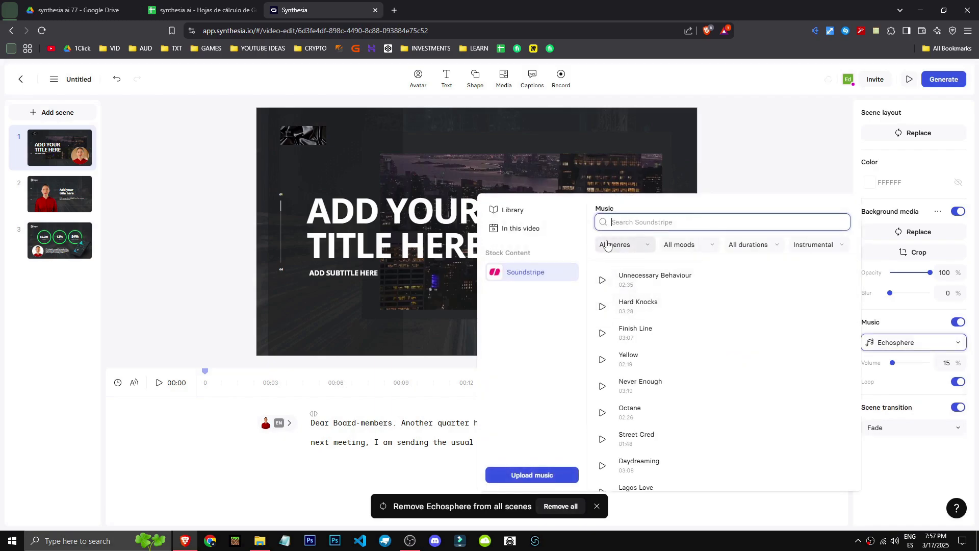
click(824, 247)
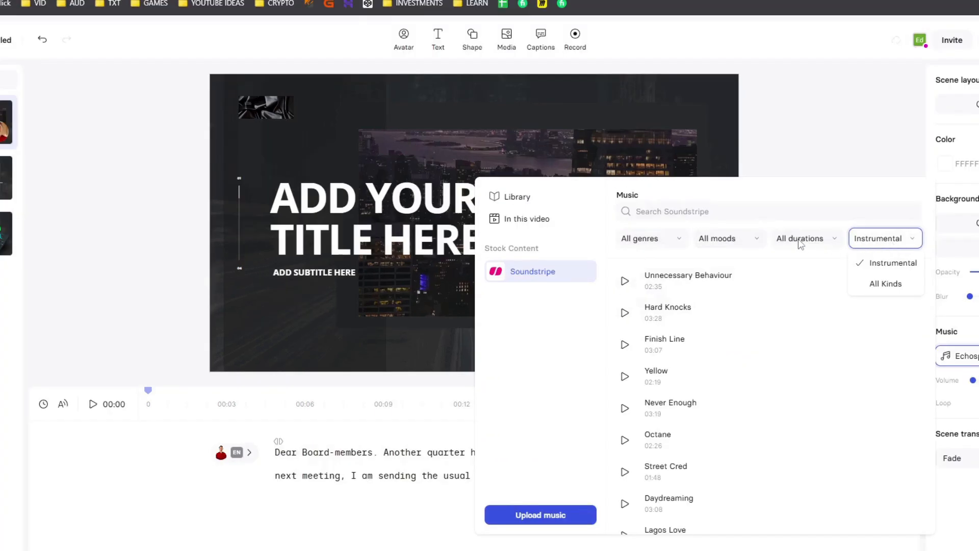
click(512, 276)
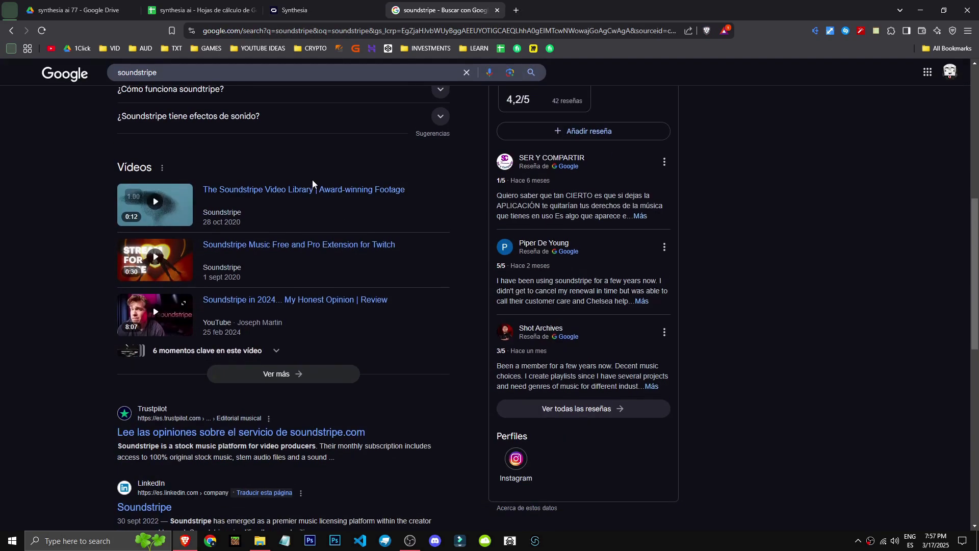
scroll(312, 179, up, 8)
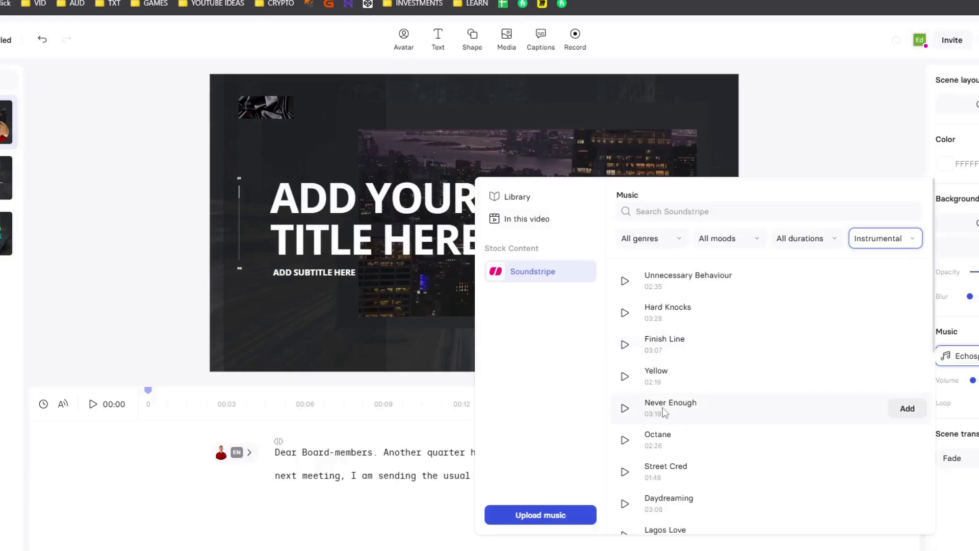
scroll(664, 412, down, 3)
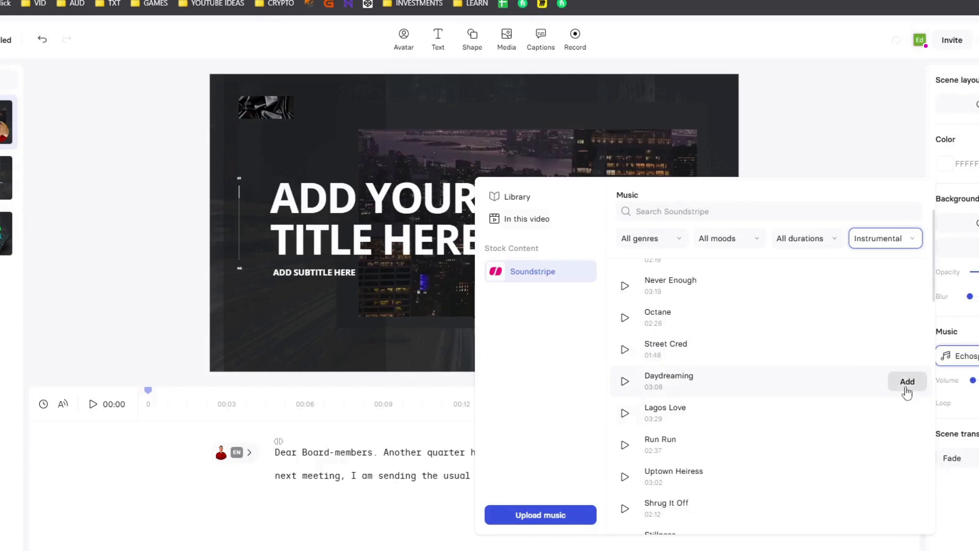
scroll(906, 508, down, 5)
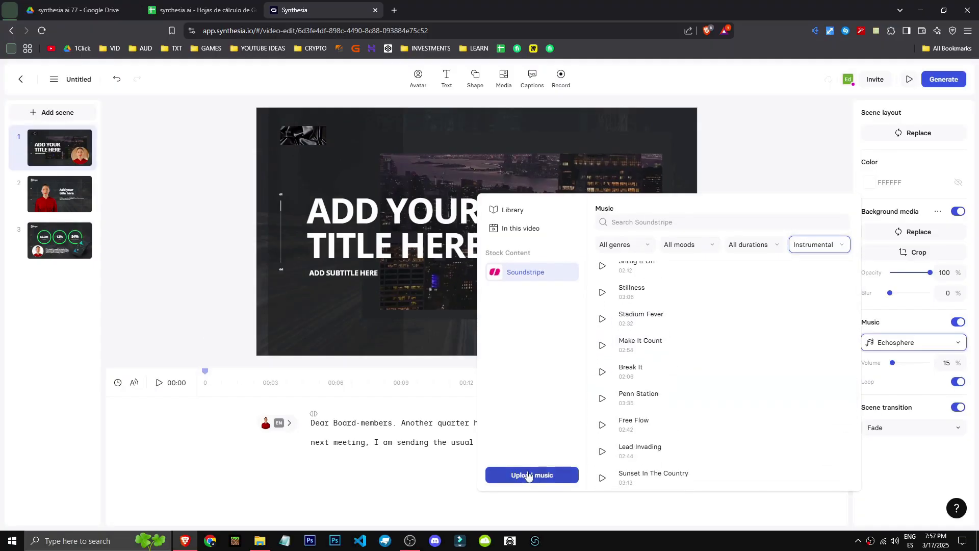
- Set the first scene's music volume to 0% and change the second scene's music to Finish Line
click(904, 408)
drag(933, 368, 884, 368)
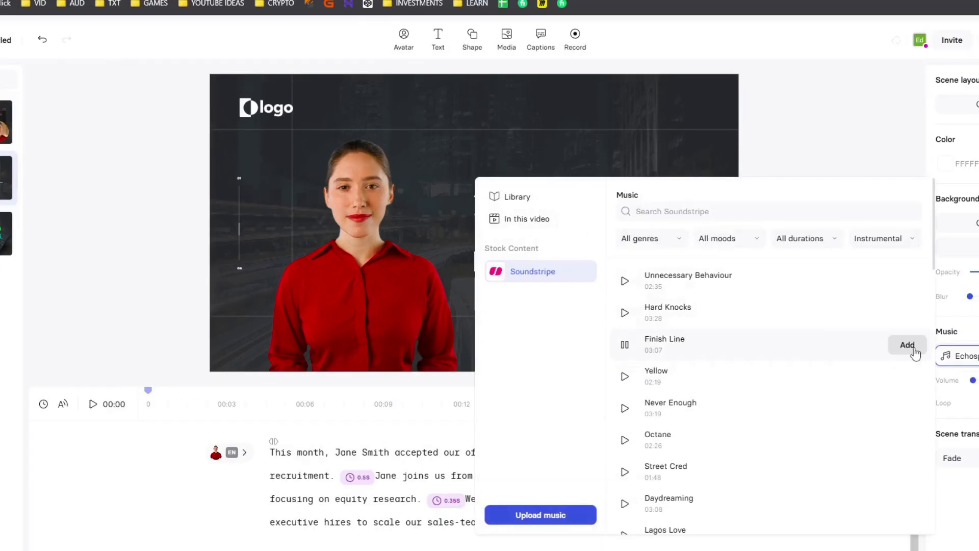
click(907, 280)
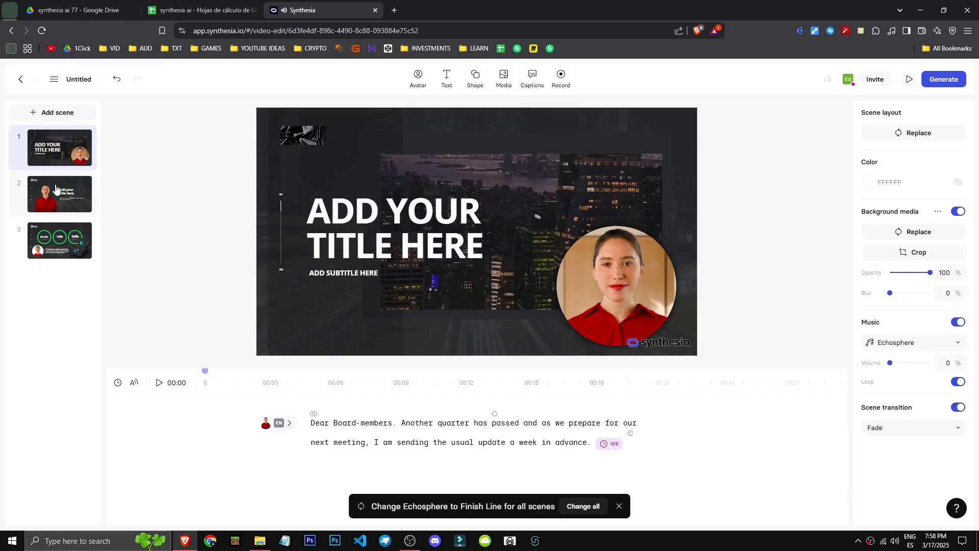
- Switch among the three scenes to compare their individual music settings
click(59, 194)
click(57, 147)
click(58, 193)
click(60, 240)
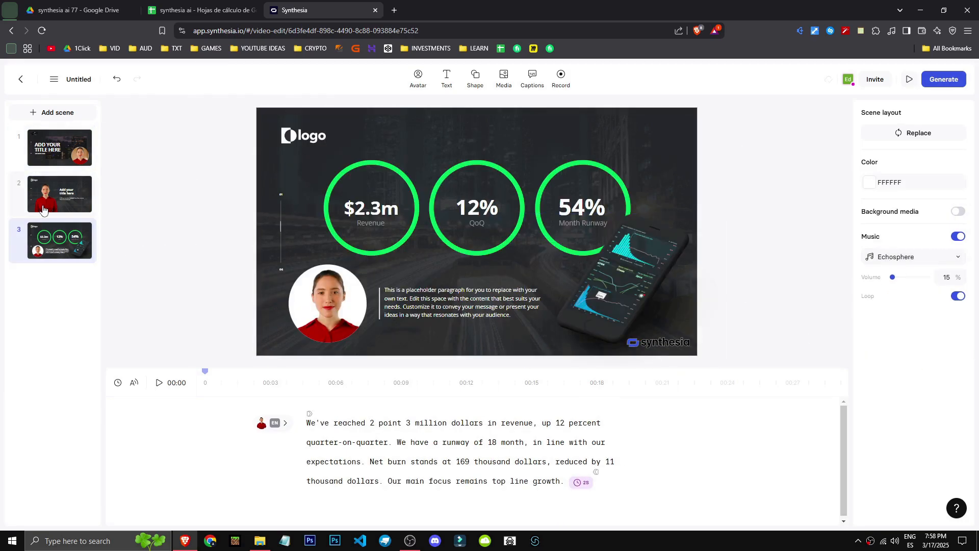
- Delete the stray "asd" lines from the first scene's script and place its 5 s pause after "welcome to this meeting."
click(60, 194)
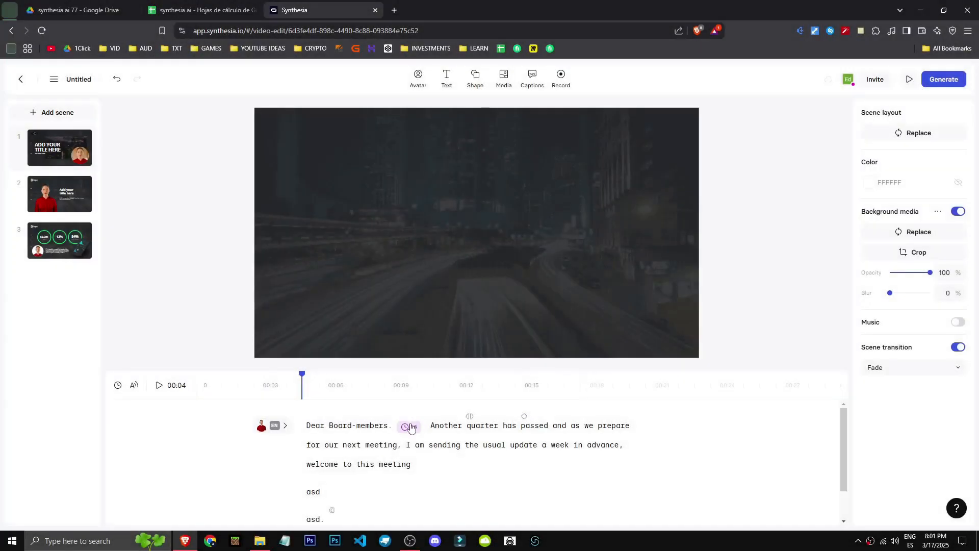
click(413, 504)
key(BackSpace)
key(BackSpace)
key(BackSpace)
key(Delete)
key(Delete)
key(Delete)
key(Delete)
key(BackSpace)
key(BackSpace)
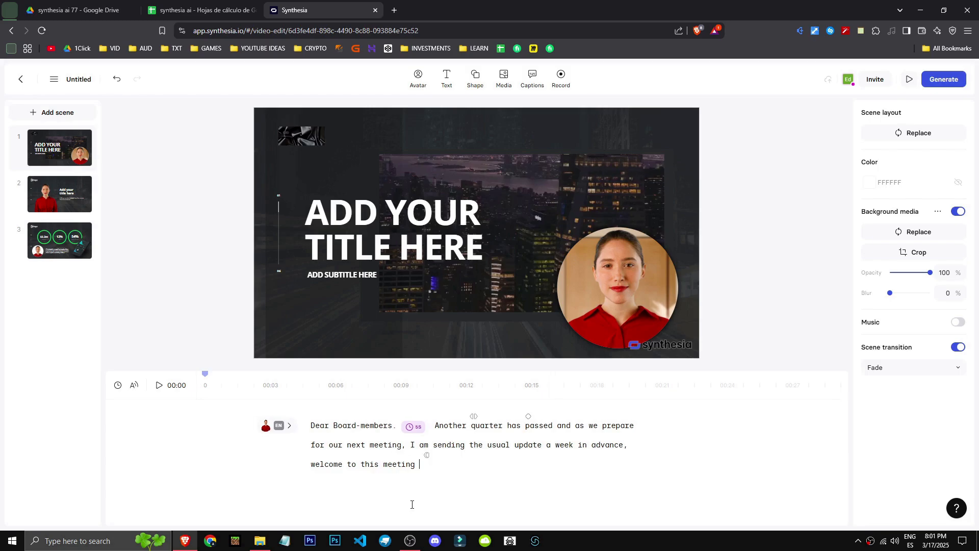
key(BackSpace)
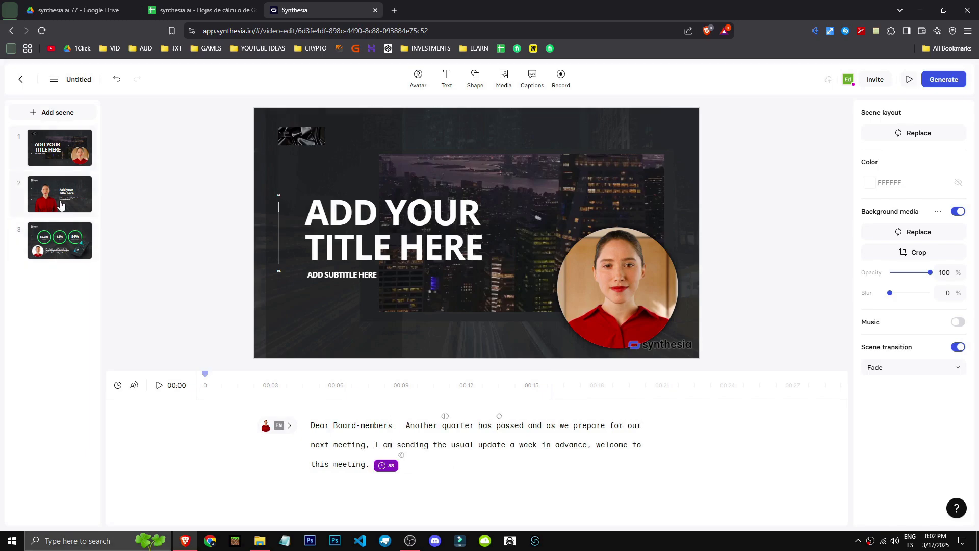
- Shorten the third scene's script so that its spoken text ends after "quarter-on-quarter."
click(60, 204)
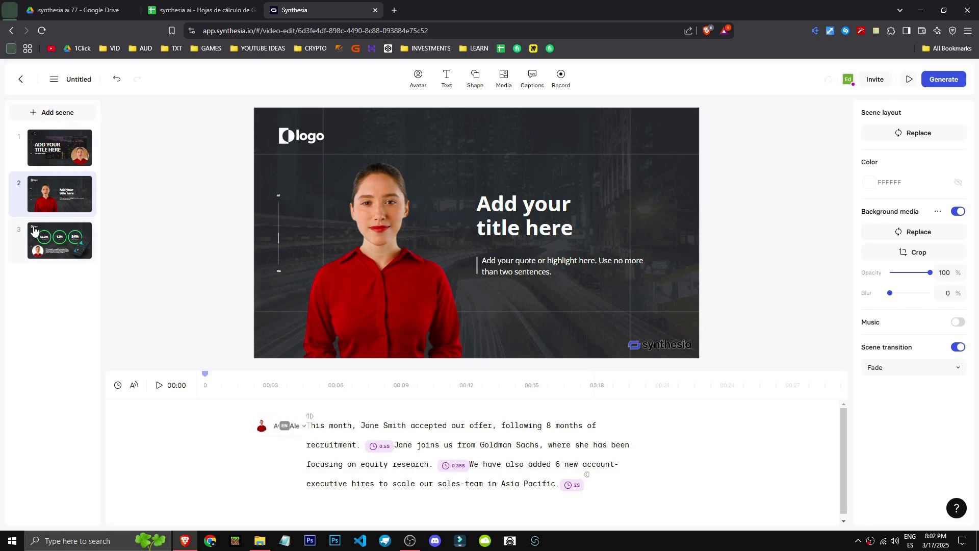
click(60, 237)
drag(561, 484, 400, 445)
key(BackSpace)
click(320, 426)
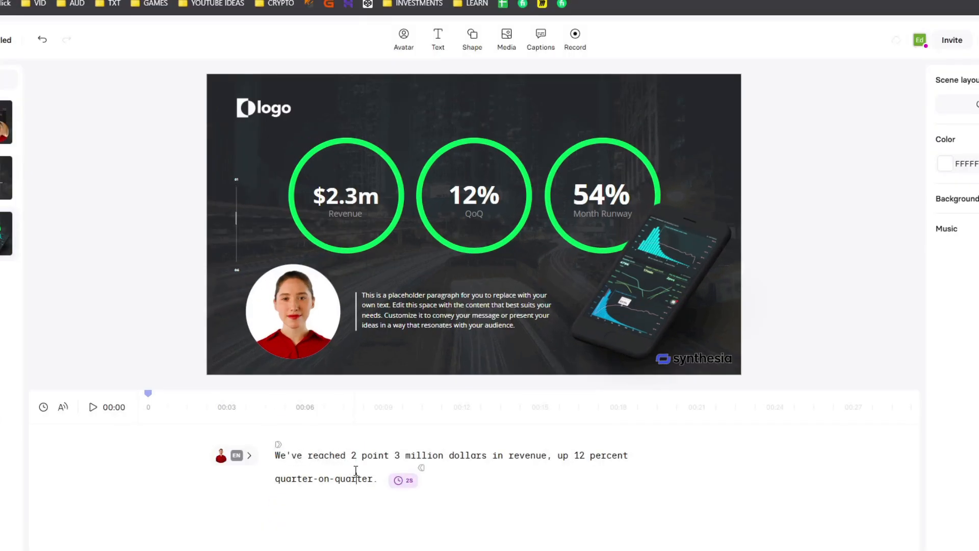
- Preview the third scene, then examine the pauses that close the third and first scenes' scripts
click(94, 407)
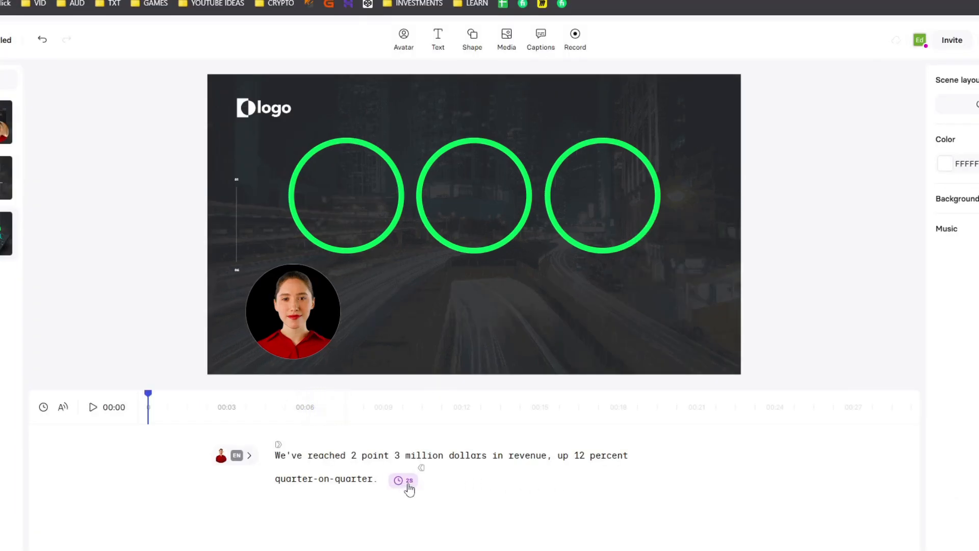
right_click(404, 485)
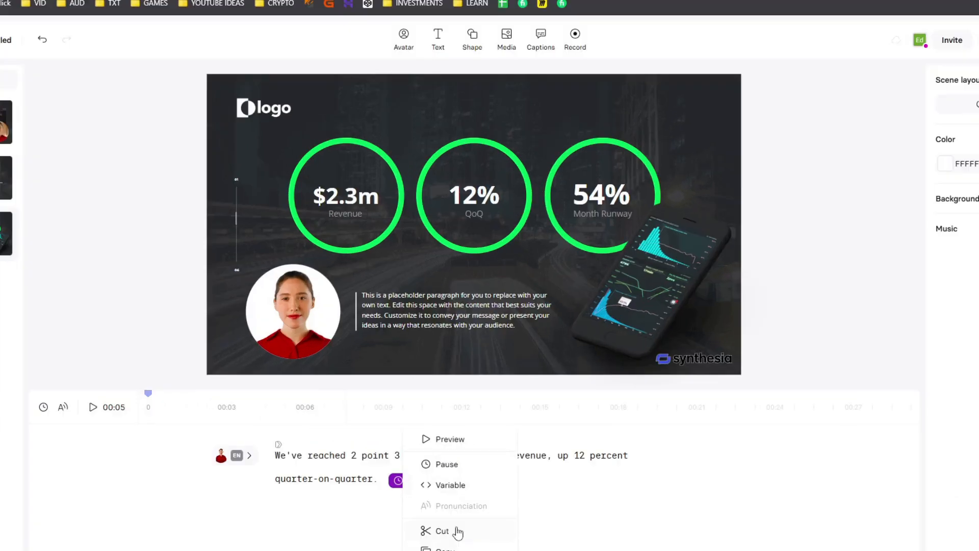
click(450, 488)
key(space)
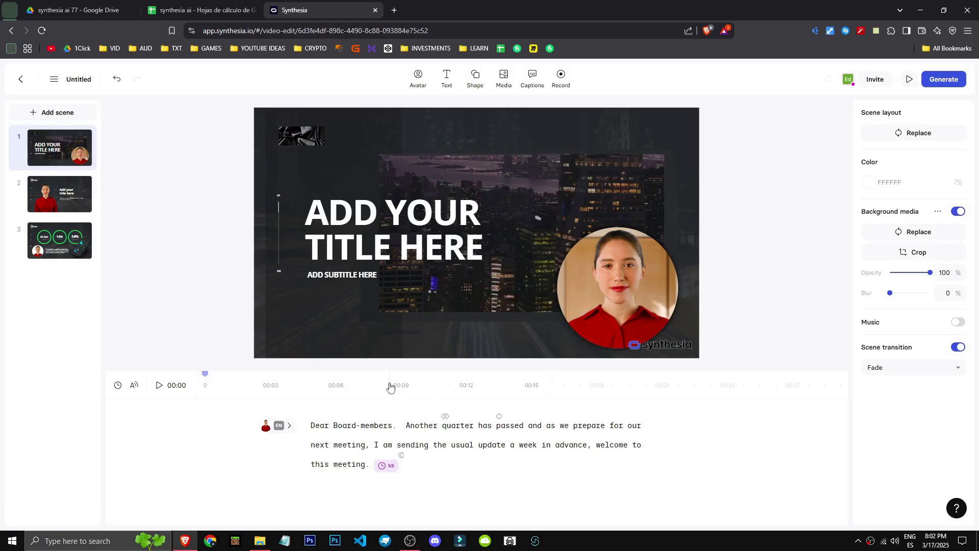
drag(309, 424, 372, 468)
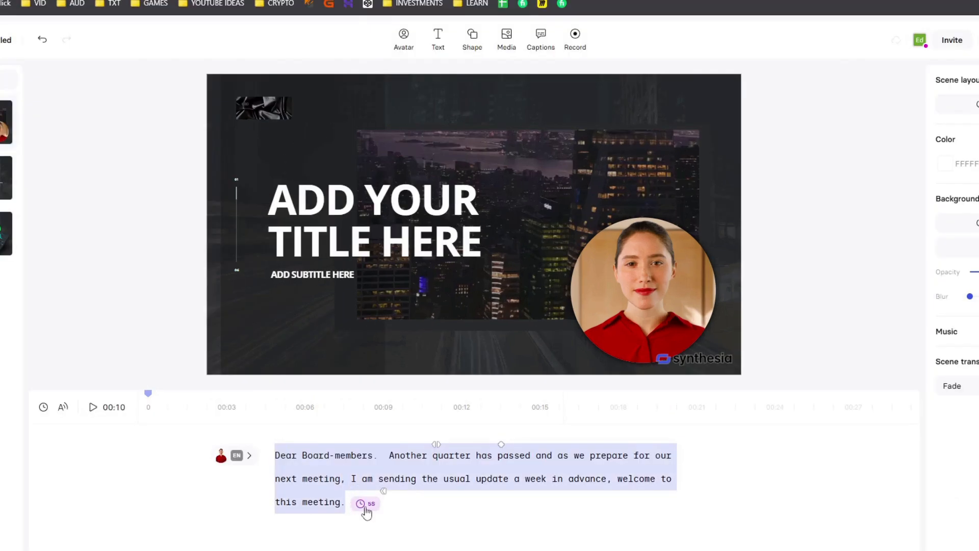
click(370, 504)
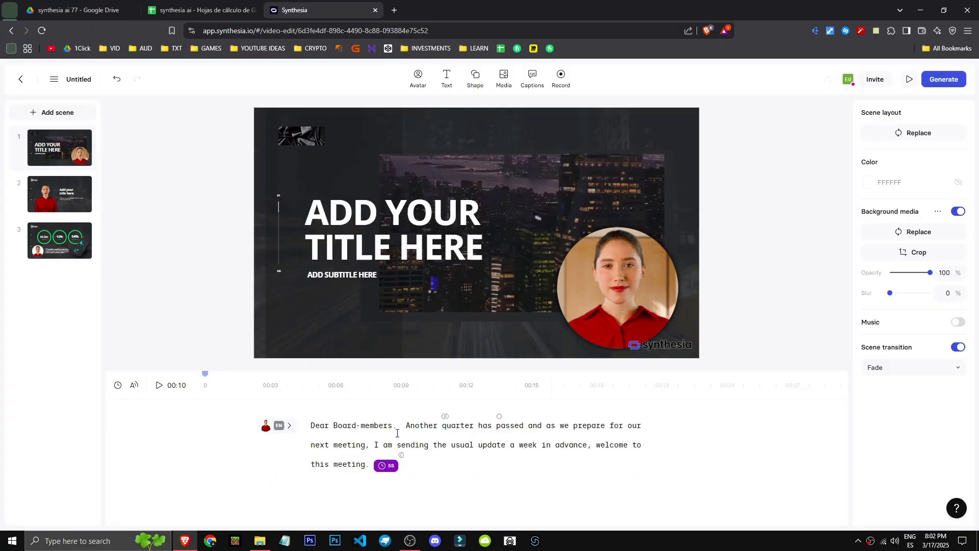
- Insert a 0.2 s pause after "Dear Board-members." in the first scene's script
click(380, 453)
right_click(399, 423)
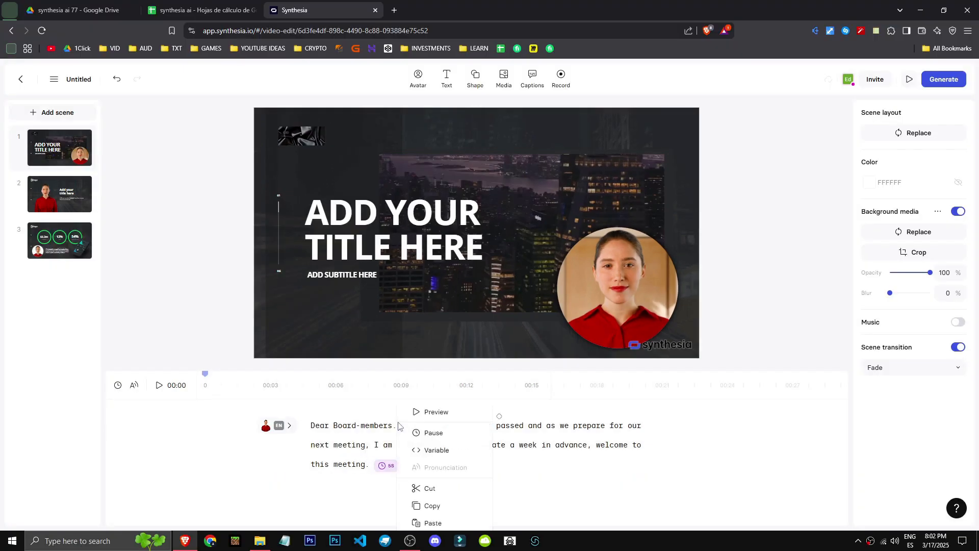
click(432, 433)
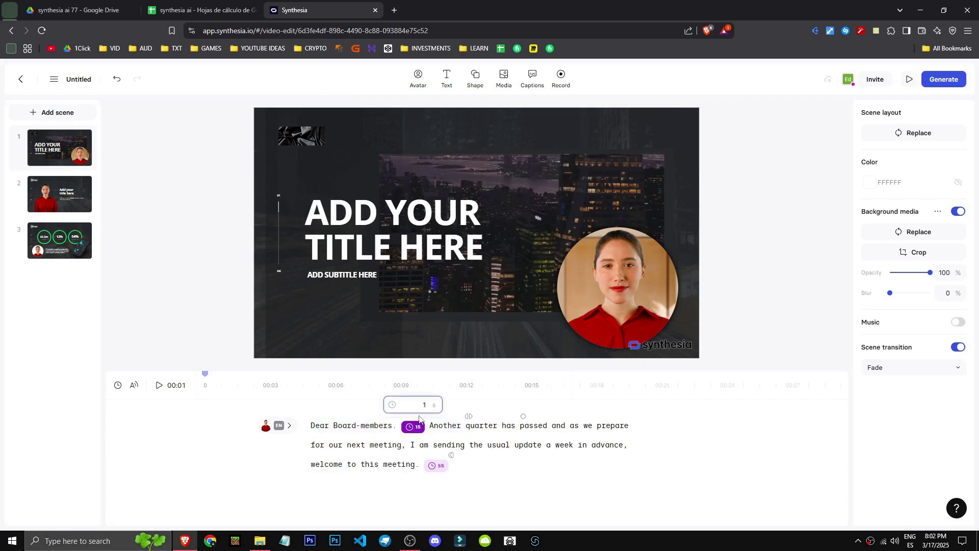
text(0.2)
key(Return)
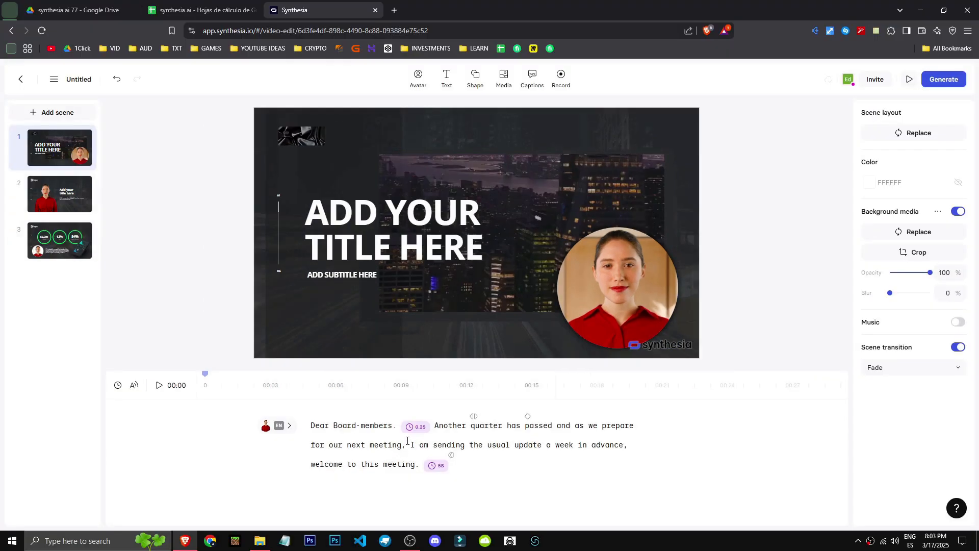
- Try adding a variable named "namer" after "for our next meeting," in the first scene's script
right_click(407, 443)
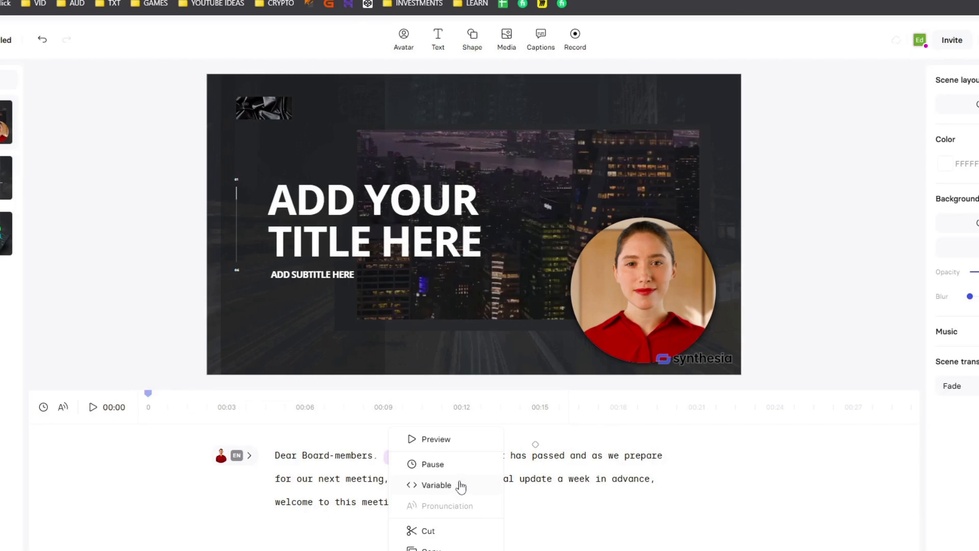
click(461, 485)
key(Escape)
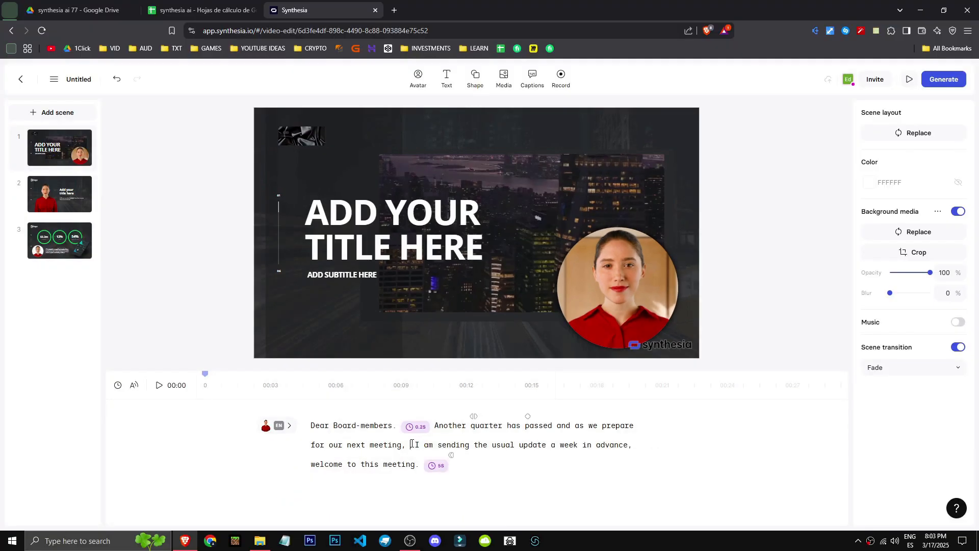
right_click(412, 443)
click(438, 439)
click(359, 425)
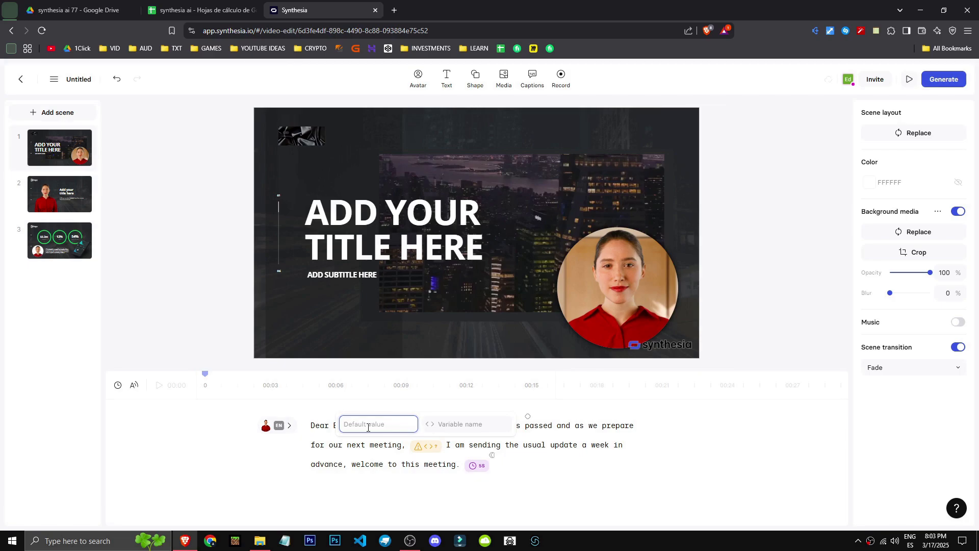
click(451, 427)
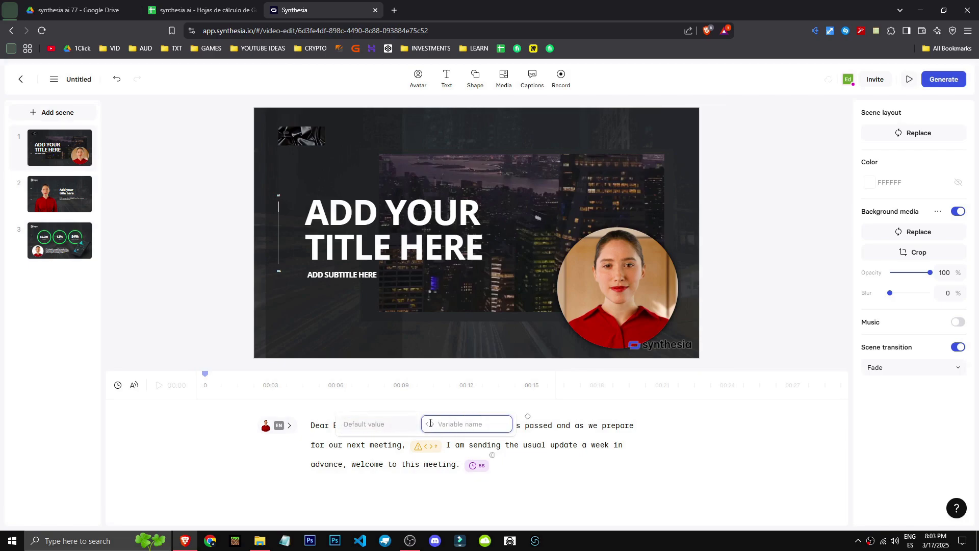
text(namer)
click(385, 427)
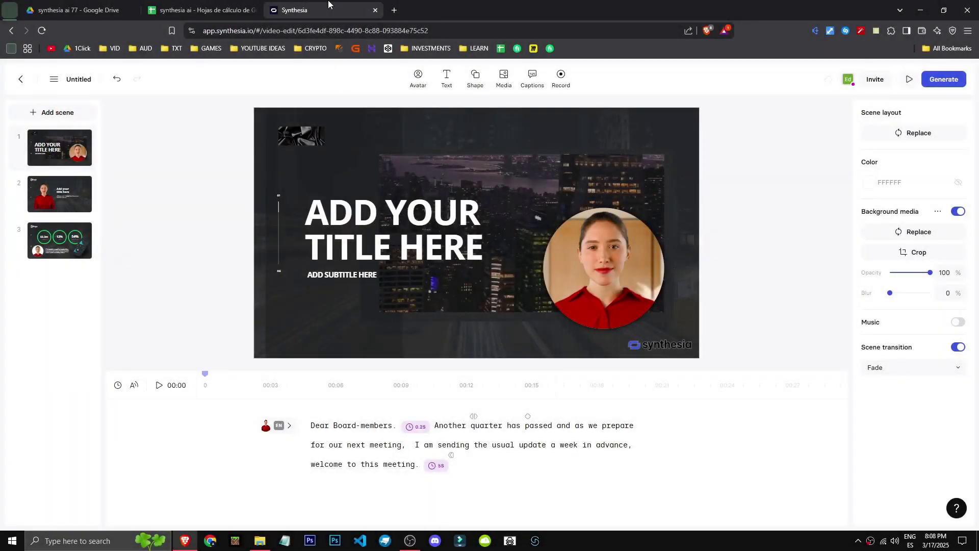
- Add a Title 1 text to the first scene, coloured white and set in Old Standard TT
click(541, 77)
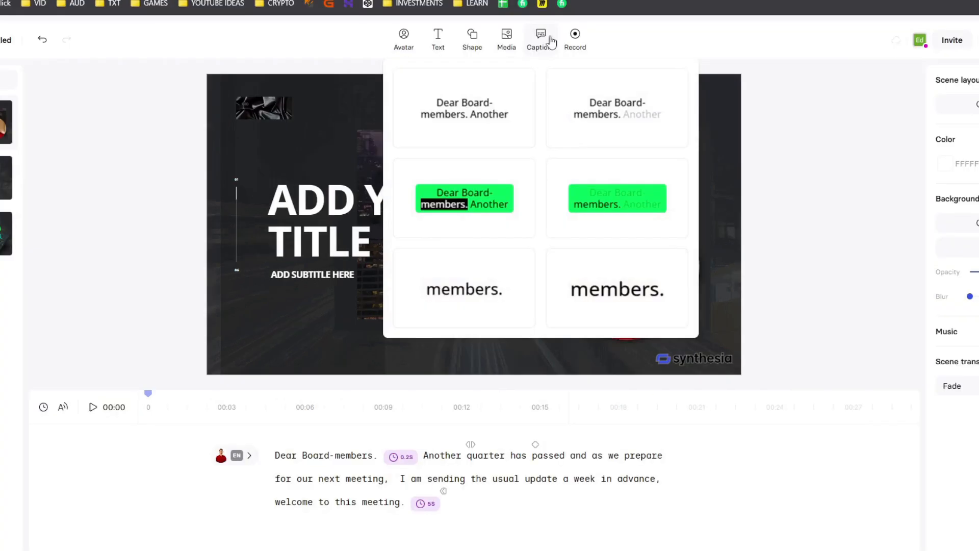
click(448, 85)
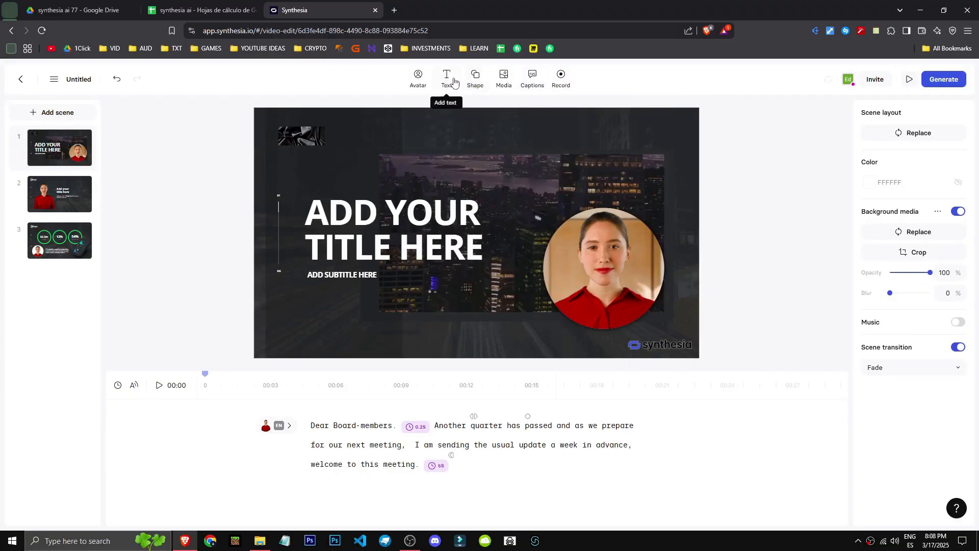
click(449, 81)
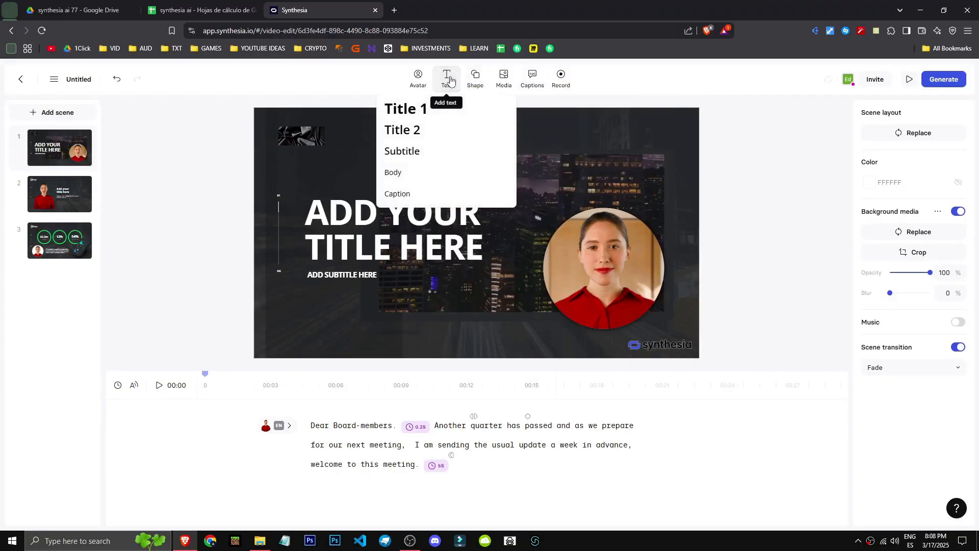
click(418, 114)
click(848, 240)
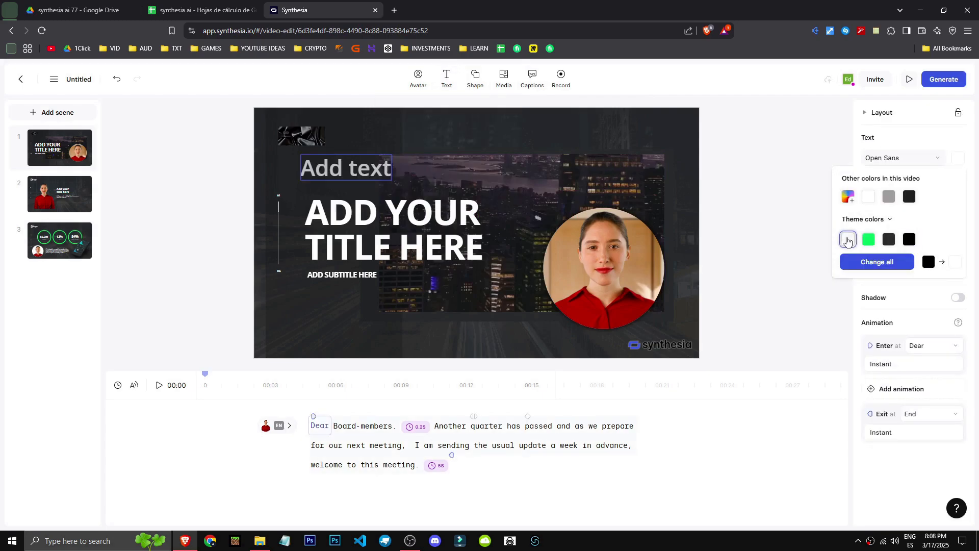
click(900, 158)
click(900, 158)
scroll(899, 229, down, 1)
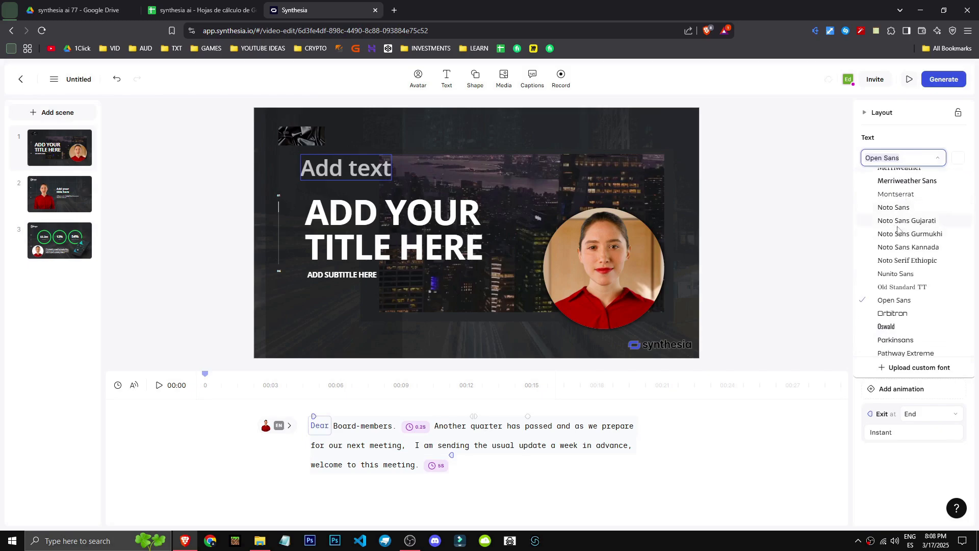
click(896, 287)
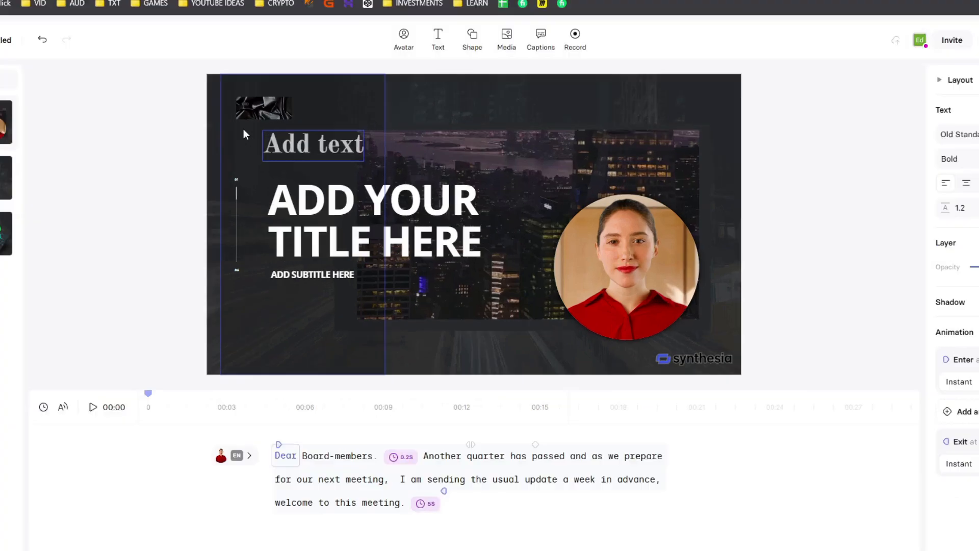
- Change the new text to HELLO, enlarge it to font size 160 and move it above the avatar
text(HELLO)
drag(347, 182, 414, 172)
drag(316, 146, 523, 147)
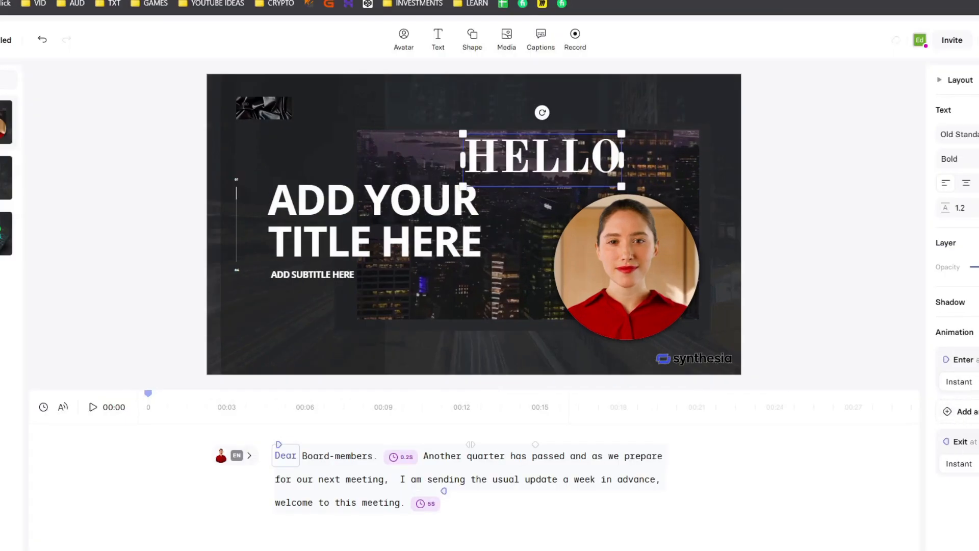
- Give the HELLO text a Fade in enter animation and a Fade out exit animation
click(959, 381)
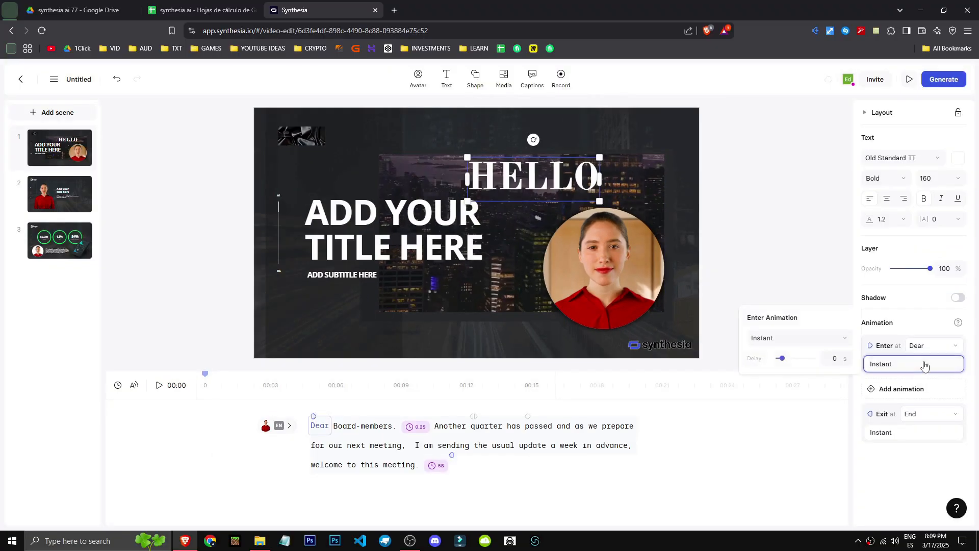
click(797, 338)
click(819, 377)
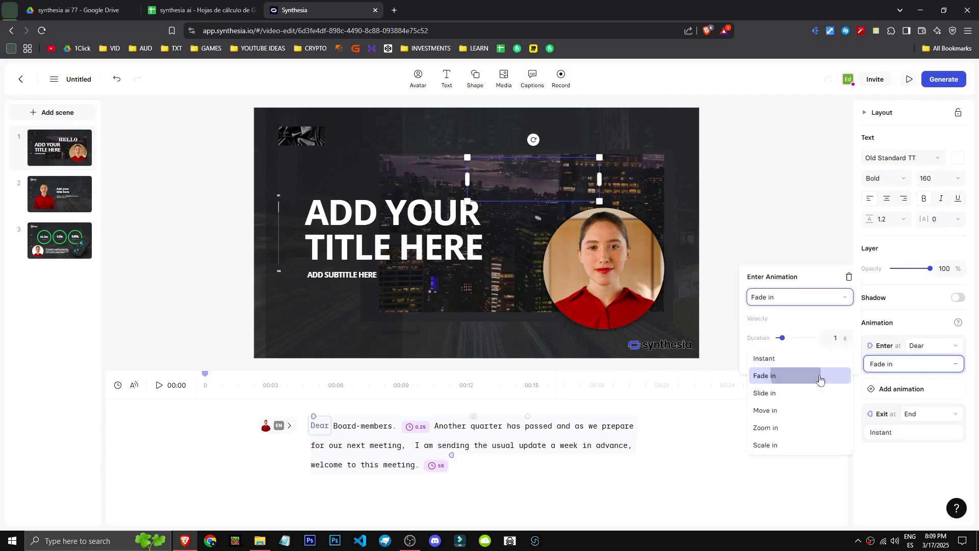
click(926, 432)
click(799, 405)
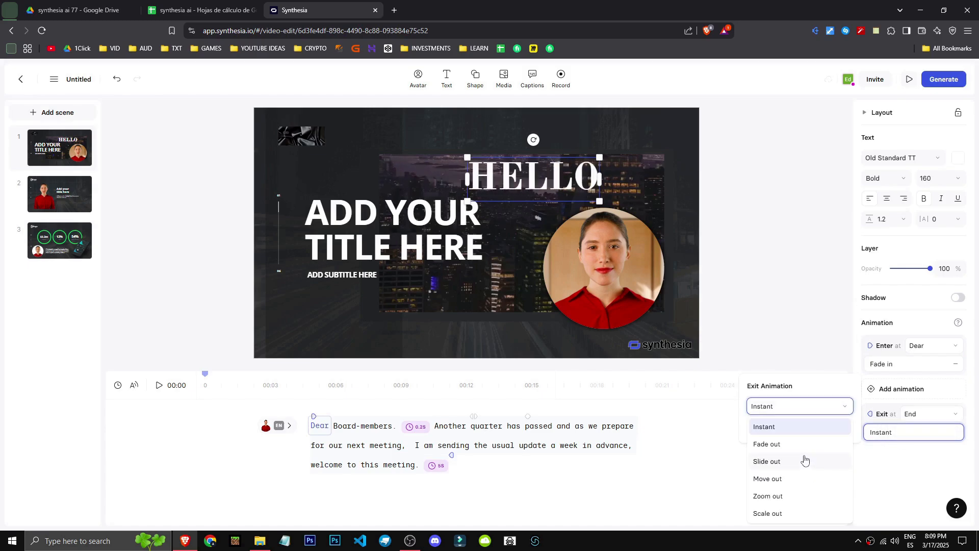
click(803, 445)
- Check the velocity options of the HELLO text's Fade in animation
click(915, 364)
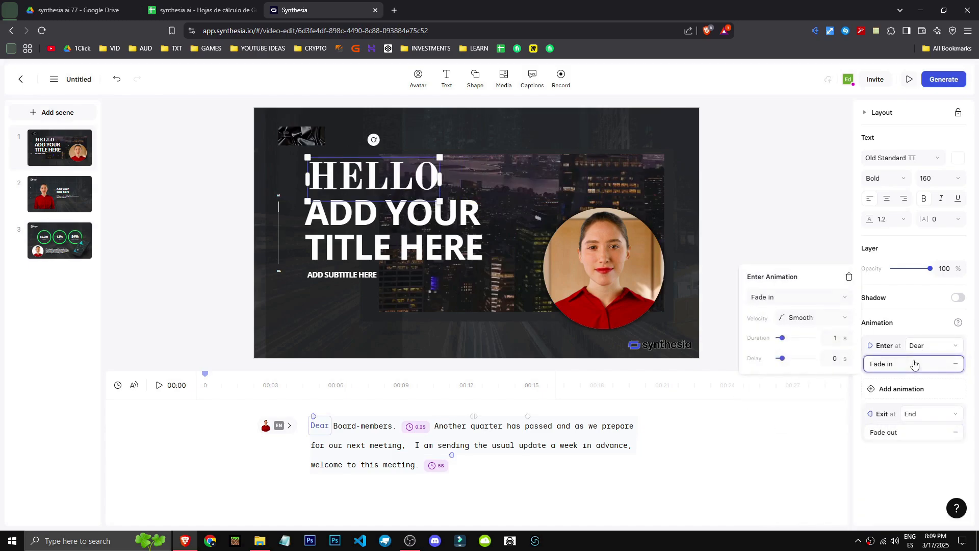
click(788, 317)
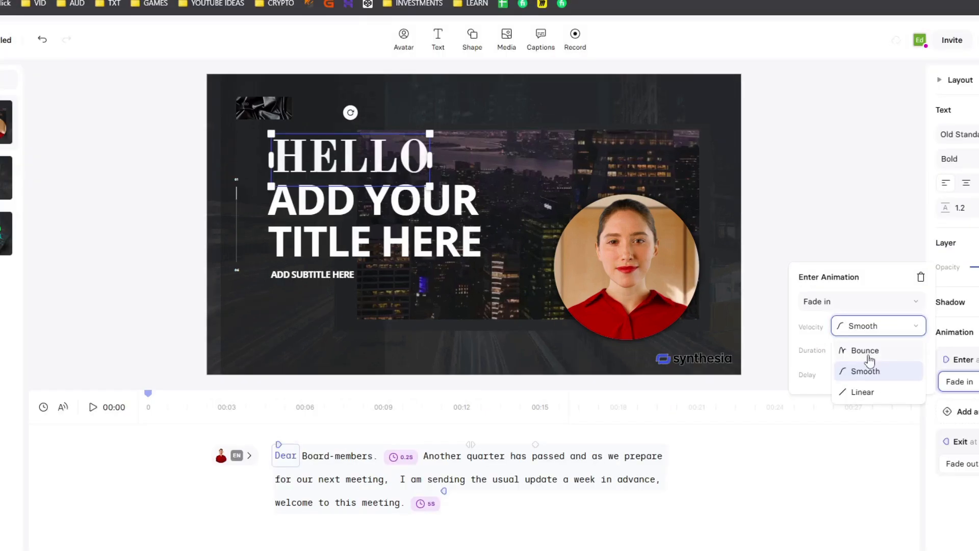
click(802, 352)
click(804, 189)
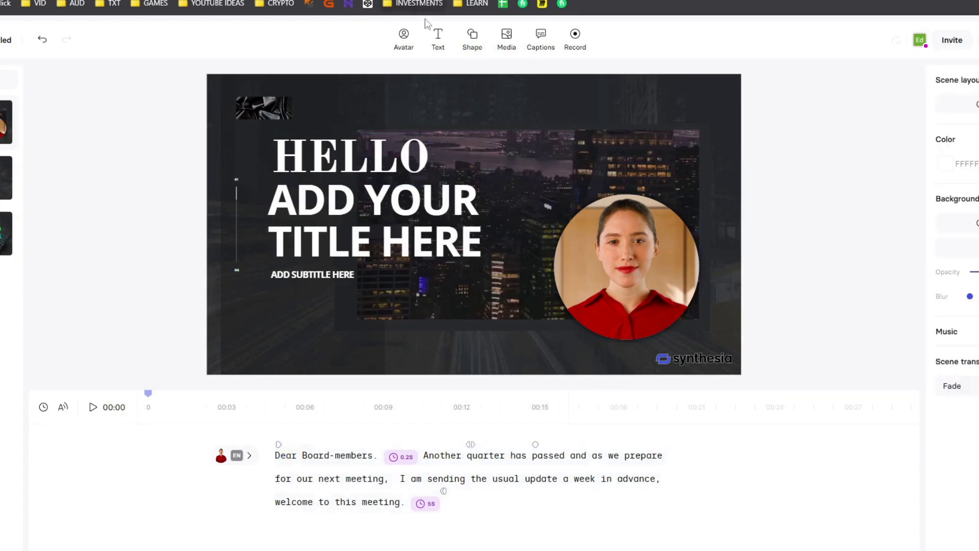
- Add the 14-second Pexels office video to the second scene as a full-frame background and play the scene
click(505, 37)
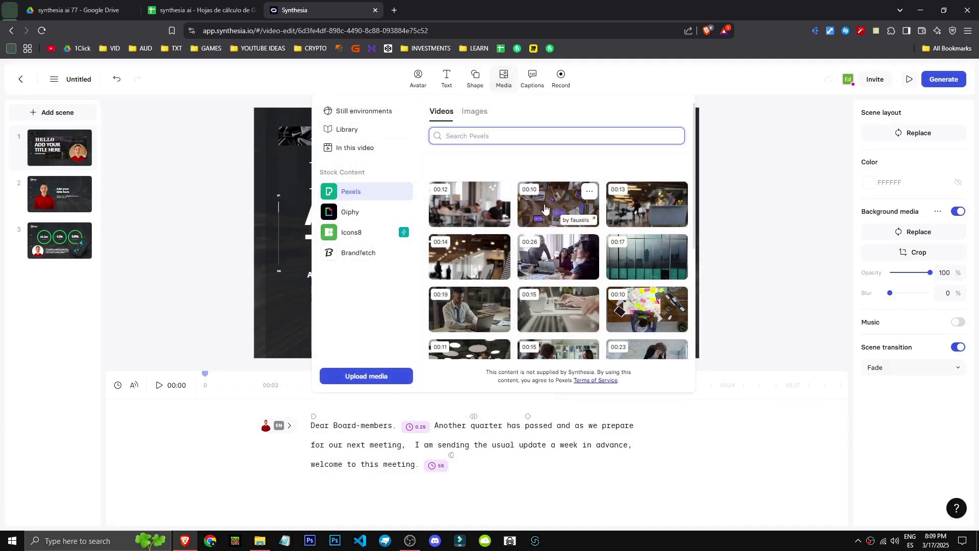
scroll(545, 208, down, 2)
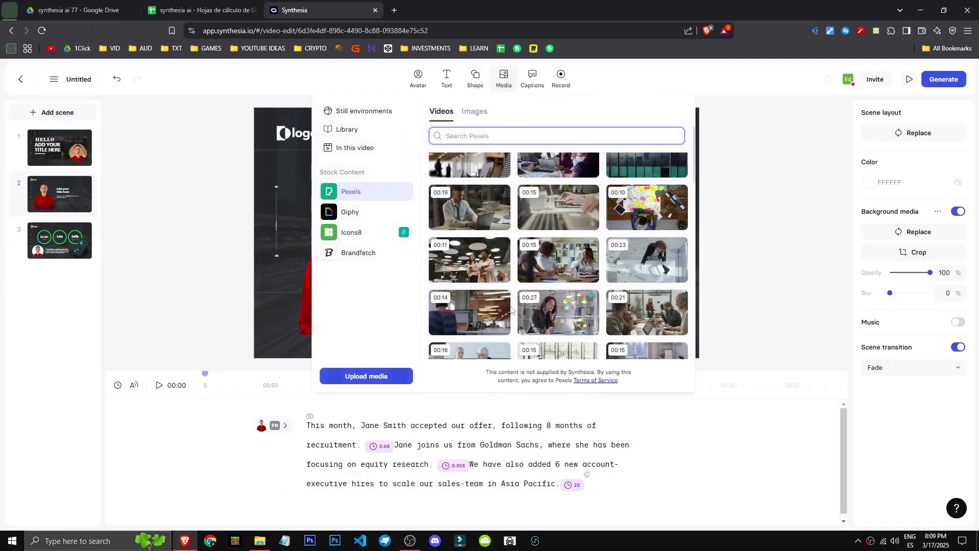
click(462, 321)
click(230, 258)
drag(380, 197, 741, 374)
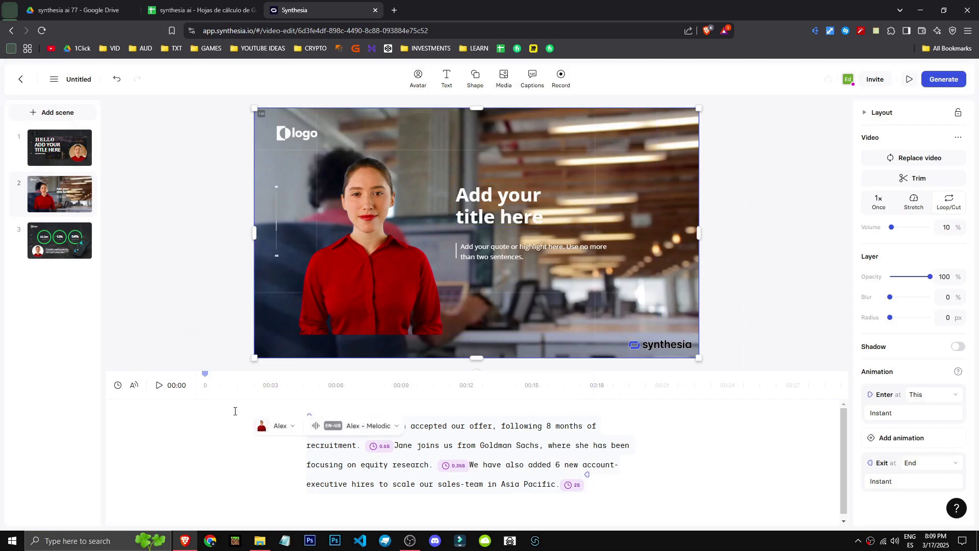
click(156, 386)
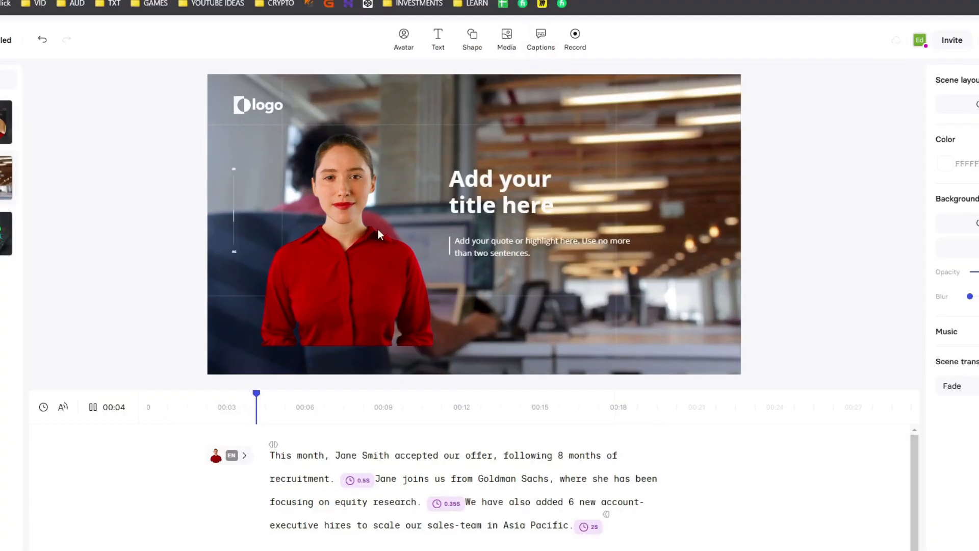
- Place the second scene's avatar in the middle, with the sunlit white-wall Home environment and a circle appearance
click(369, 274)
click(305, 270)
drag(300, 237, 571, 295)
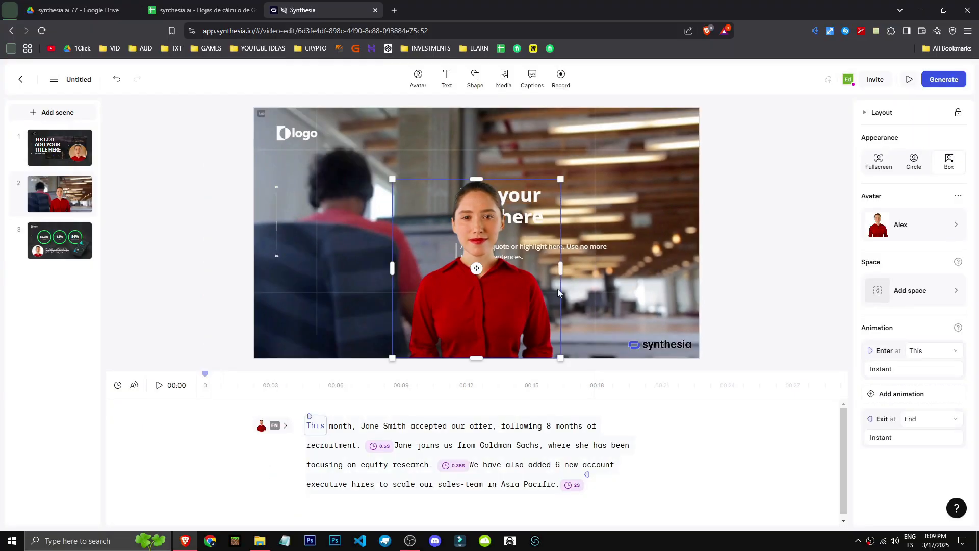
click(933, 295)
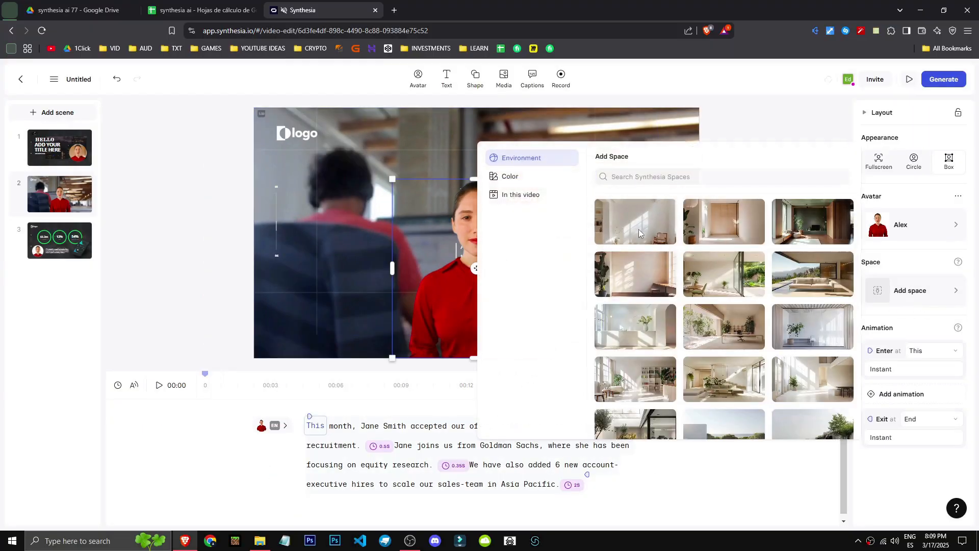
click(633, 221)
click(927, 165)
drag(548, 271, 503, 261)
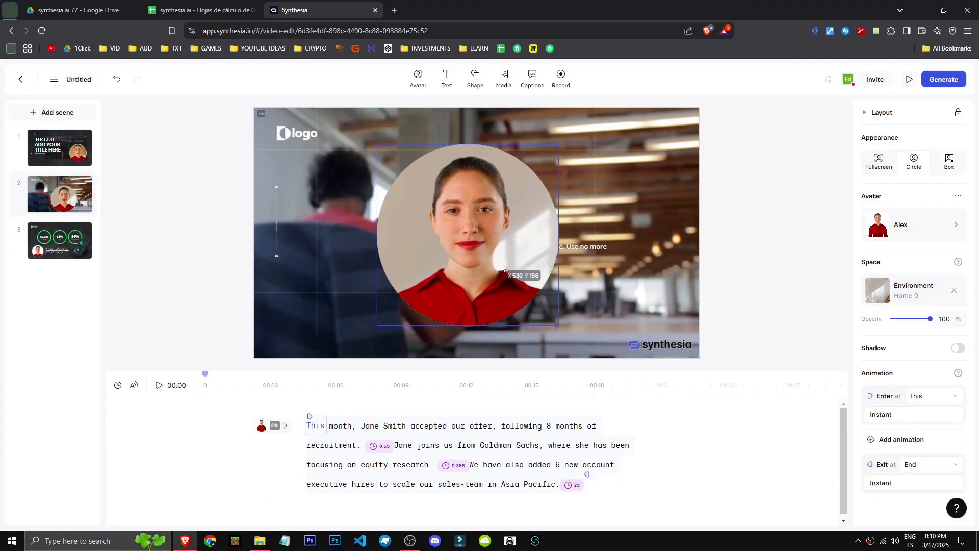
- Move the title and quote text beside the avatar's circle, delete the second scene's logo and play the scene
drag(580, 248, 669, 284)
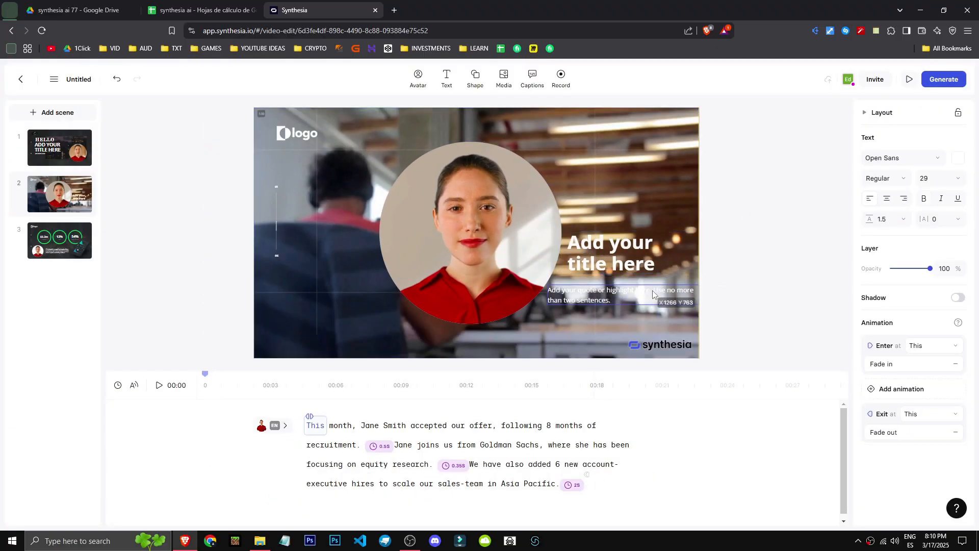
click(760, 284)
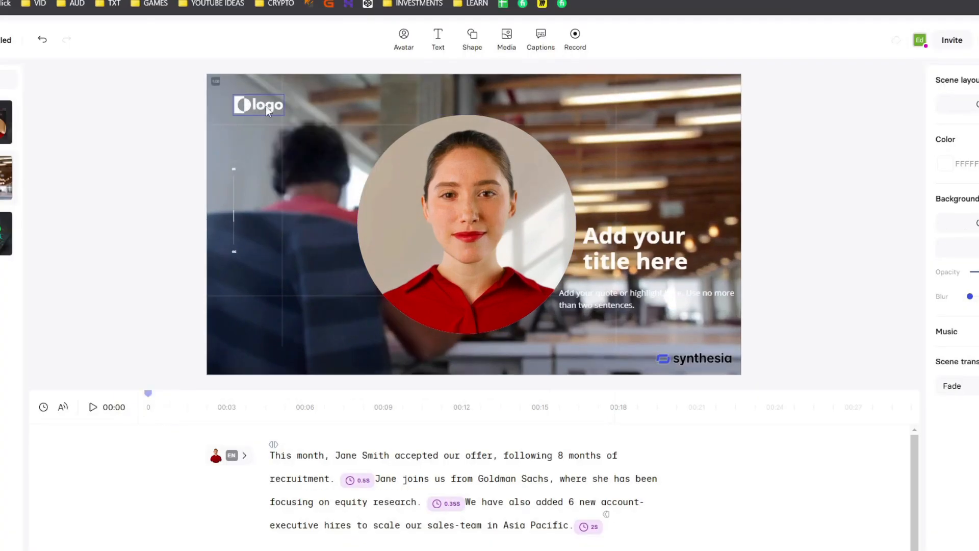
click(259, 104)
key(space)
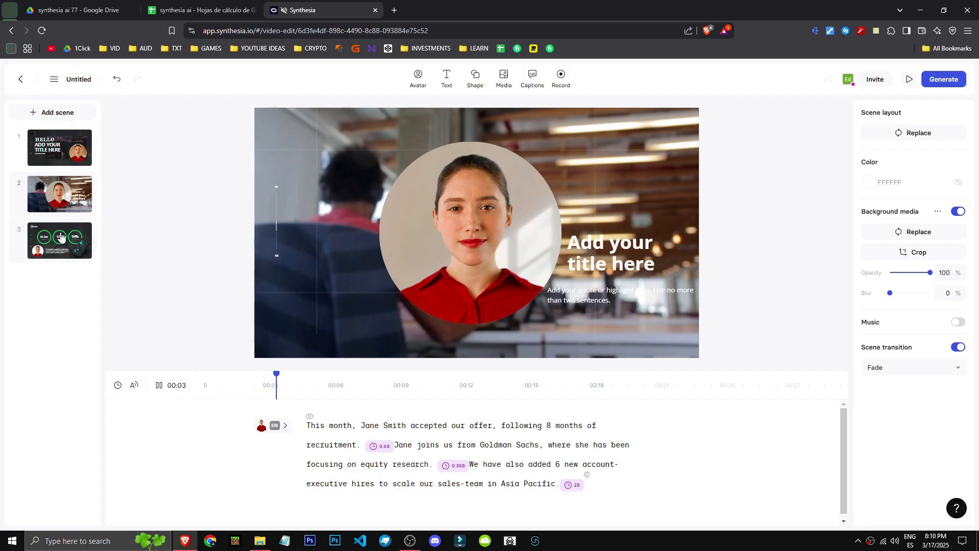
- Add captions to the first scene using the green-background preset that shows the full text
click(60, 236)
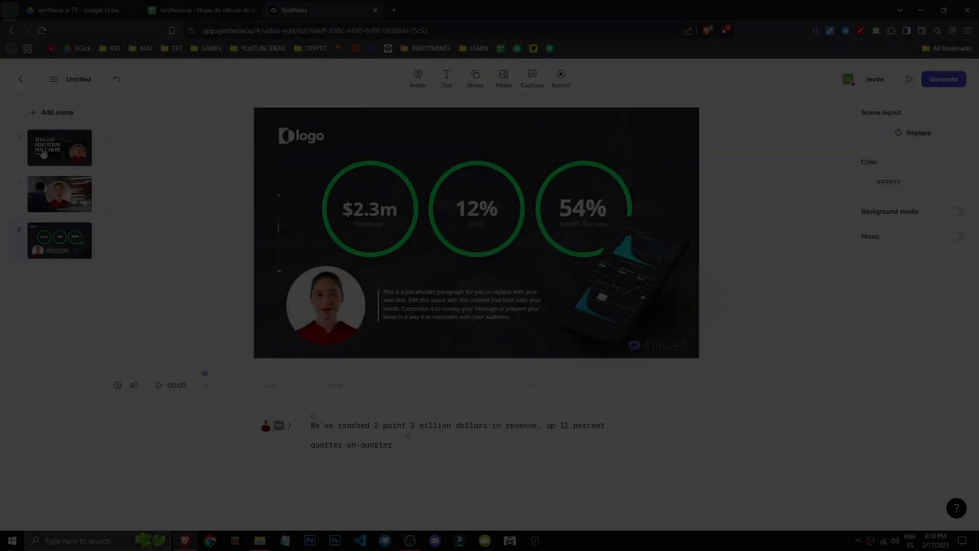
click(44, 154)
click(537, 83)
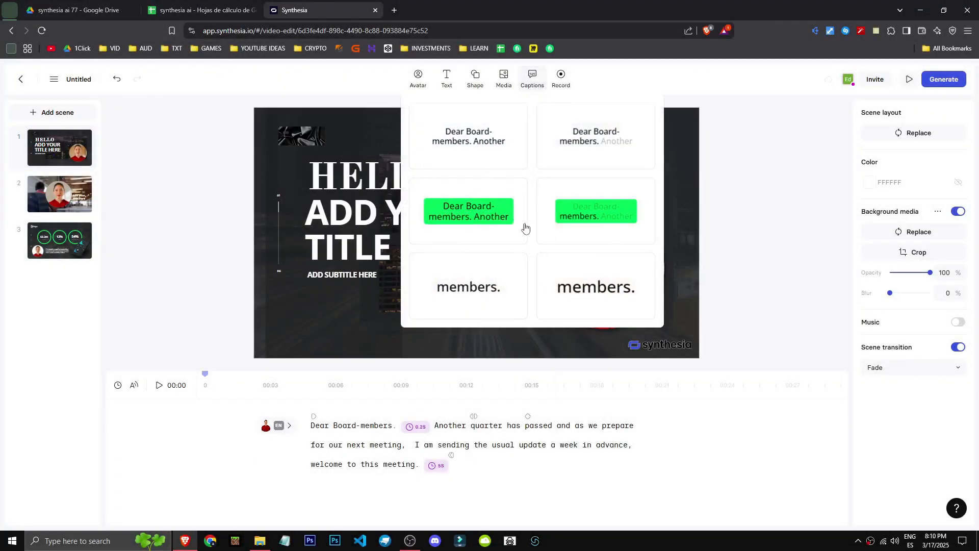
click(478, 205)
- Change the captions' green background to dark red and move the captions below the subtitle, clear of the avatar
click(873, 203)
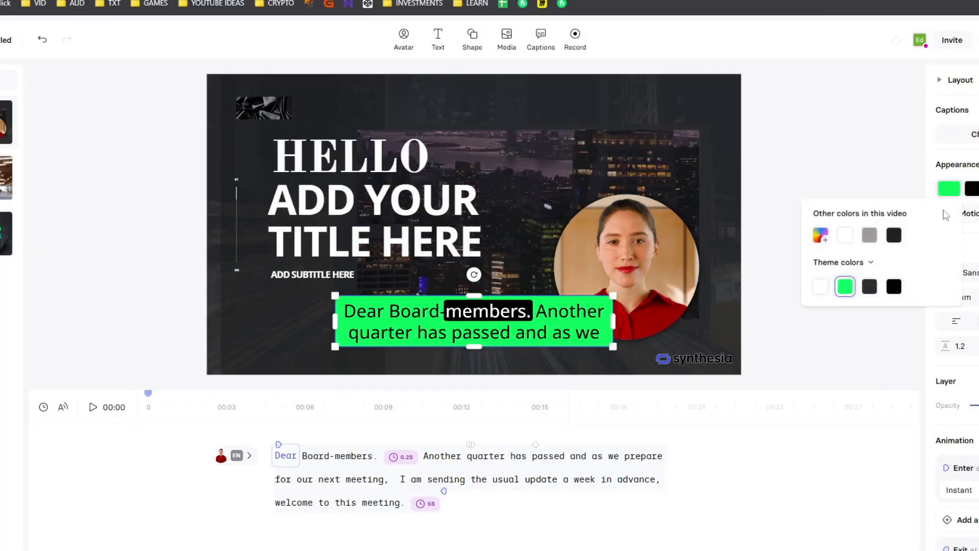
click(948, 190)
click(661, 397)
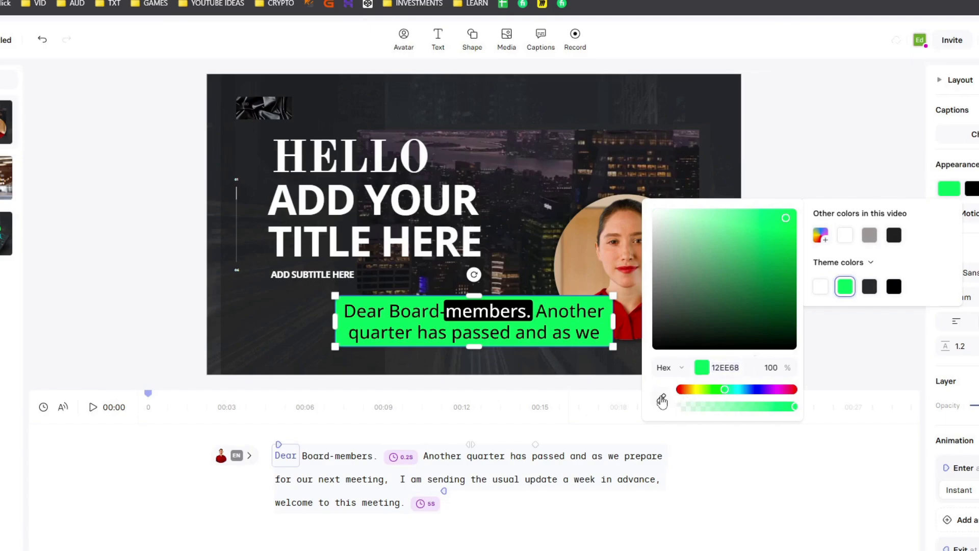
click(627, 330)
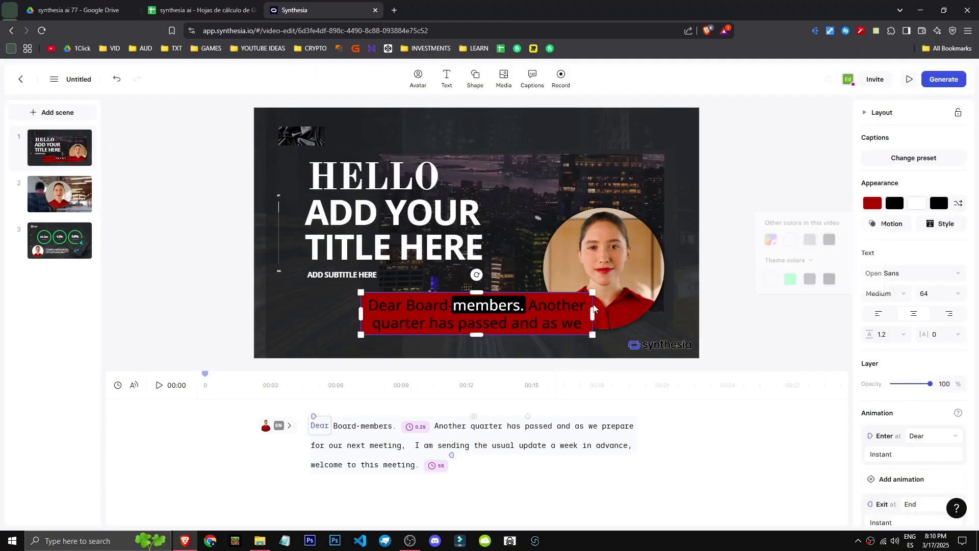
drag(593, 308, 516, 310)
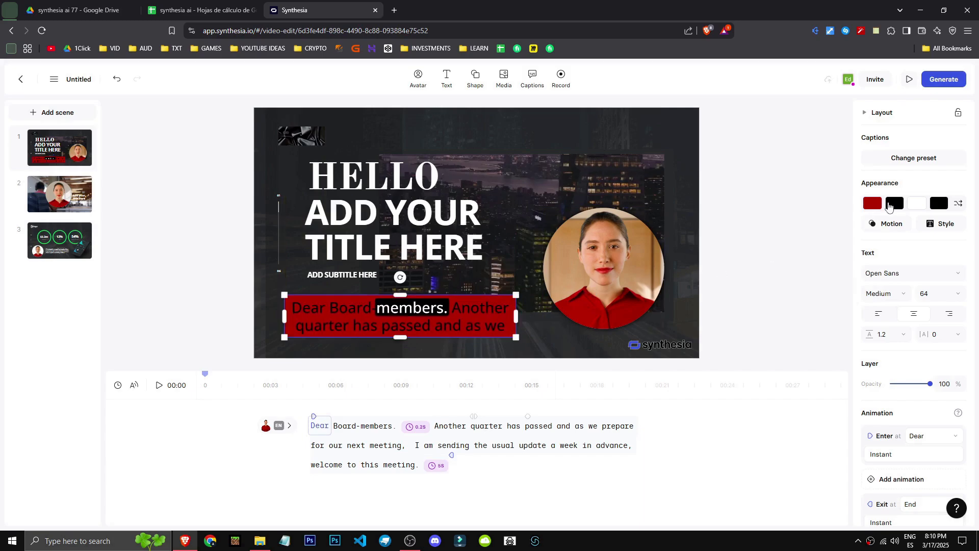
- Set the captions' active background color to dark red 500000
click(893, 204)
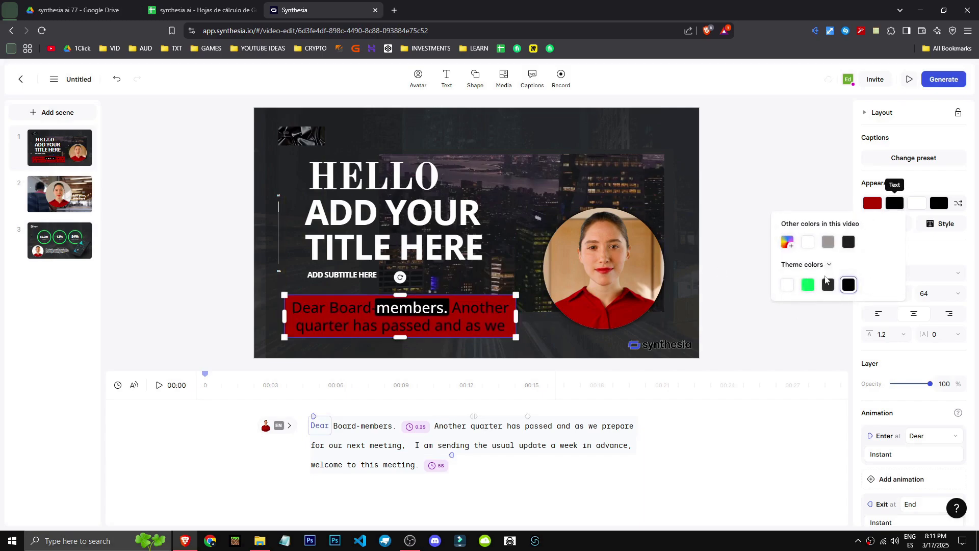
click(938, 203)
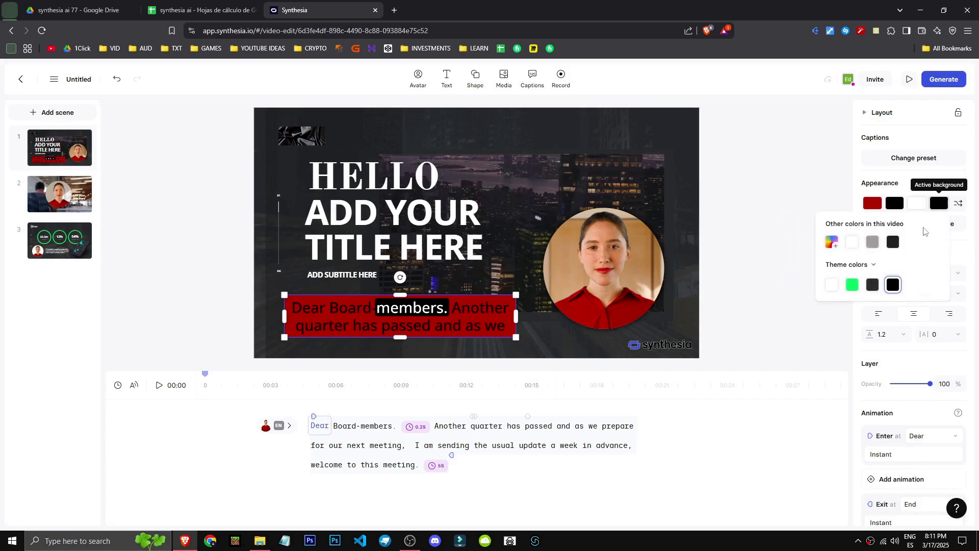
click(871, 285)
click(892, 284)
click(831, 242)
mouse_move(683, 292)
mouse_down()
mouse_move(680, 323)
mouse_move(735, 332)
mouse_move(876, 304)
mouse_up()
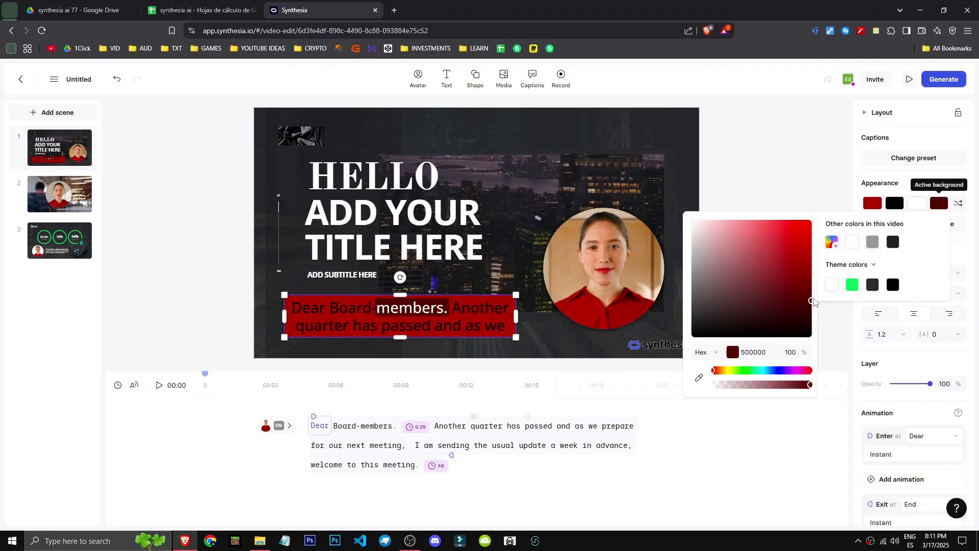
click(734, 209)
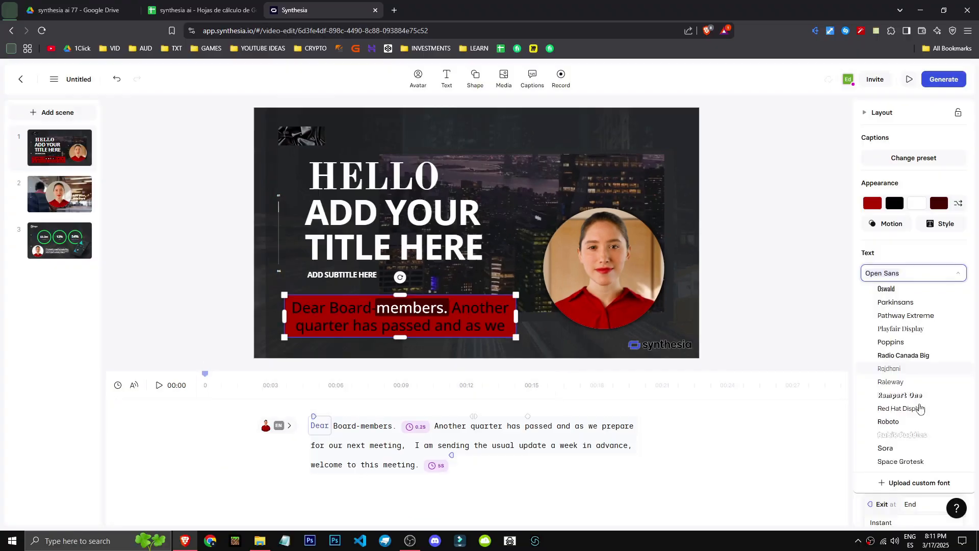
- Set the captions font to Merriweather Sans in Bold Italic and preview the draft
scroll(920, 406, up, 4)
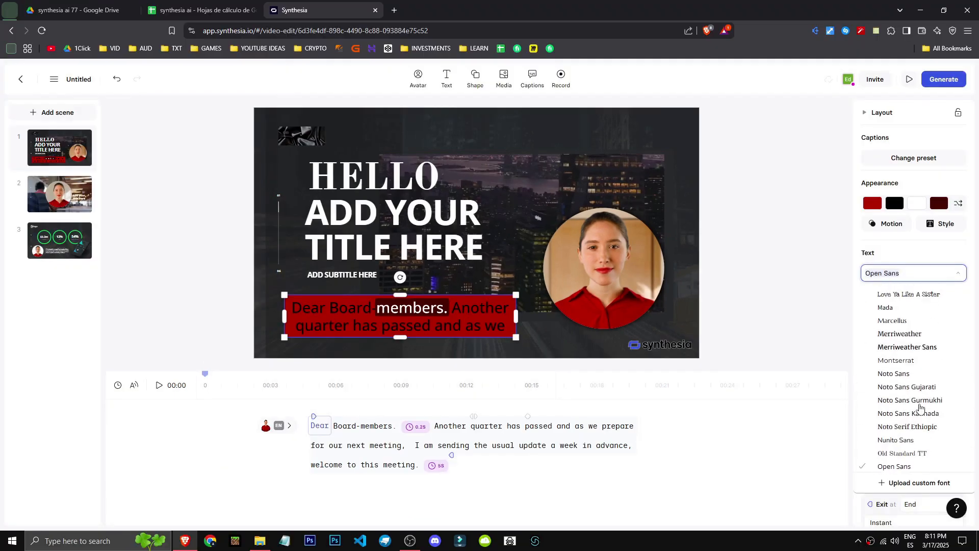
click(917, 347)
click(955, 336)
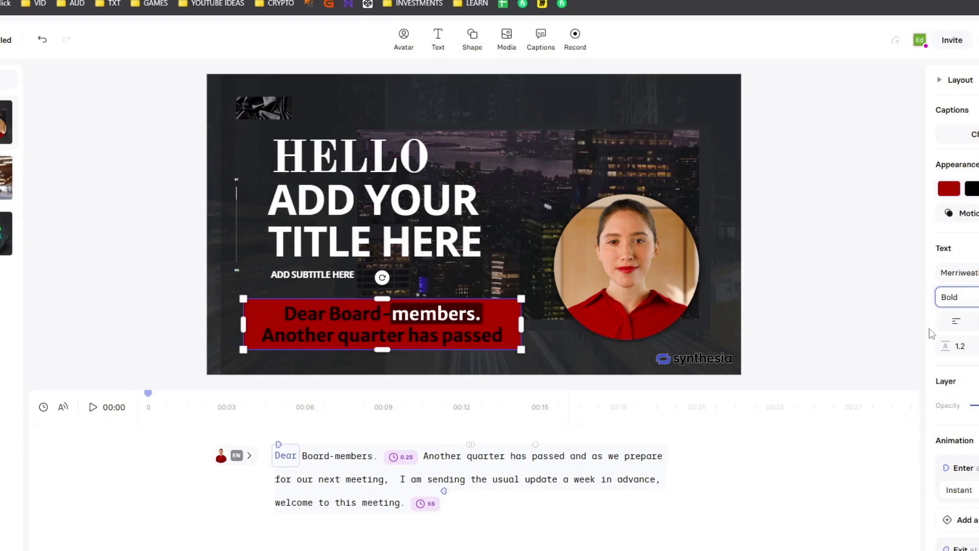
click(953, 298)
click(971, 383)
click(909, 79)
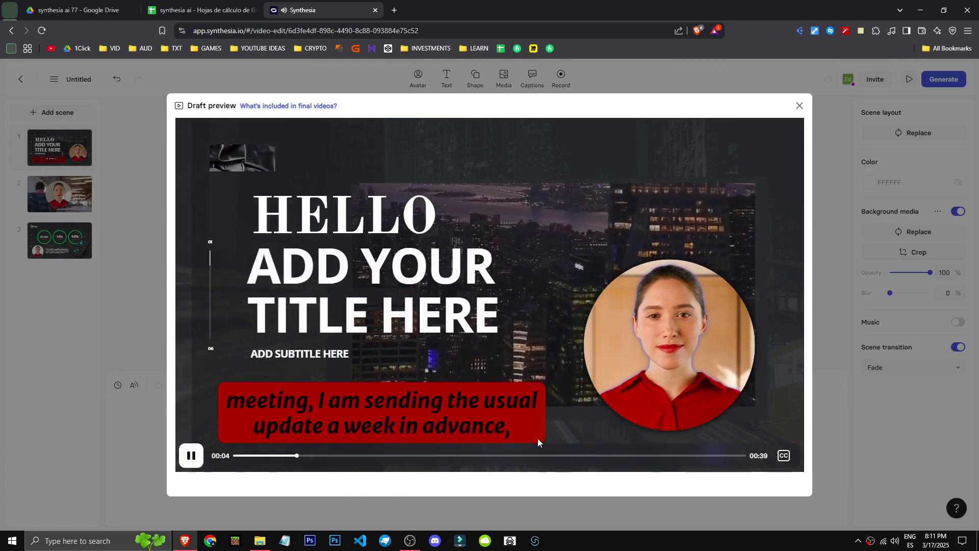
click(818, 226)
- Set the captions' line height to 2 and letter spacing to 0.1
click(379, 337)
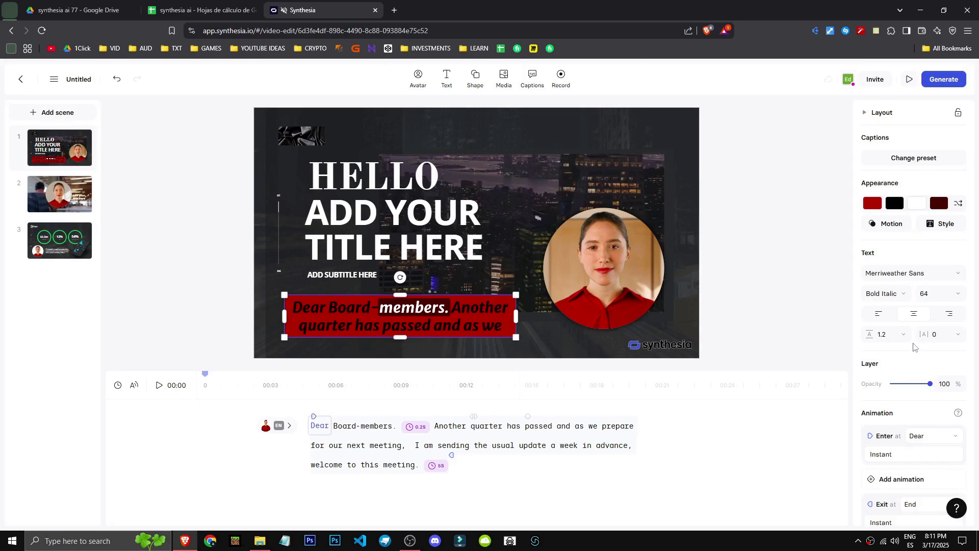
click(887, 334)
click(885, 405)
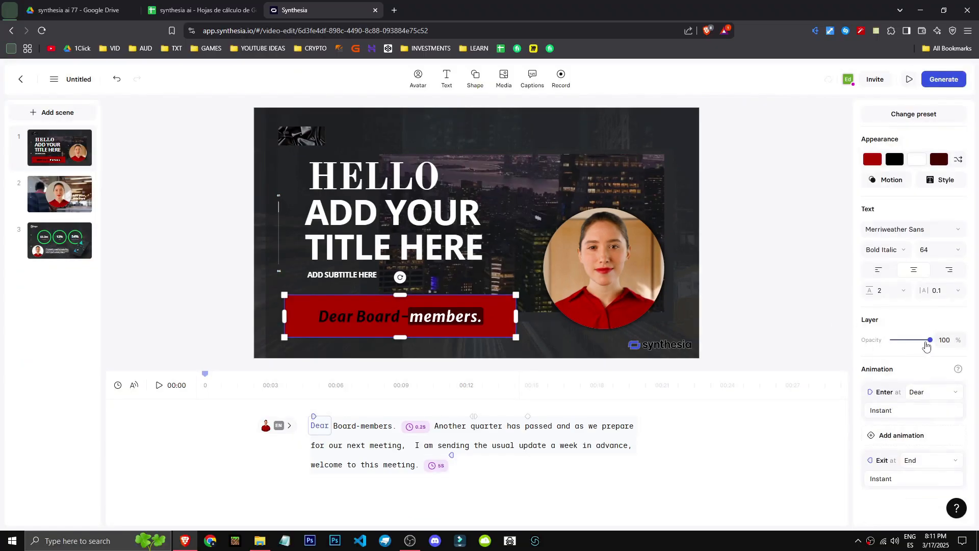
- Give the captions the fully rounded style with a bright red background and active background color 790202
scroll(927, 345, up, 1)
click(886, 222)
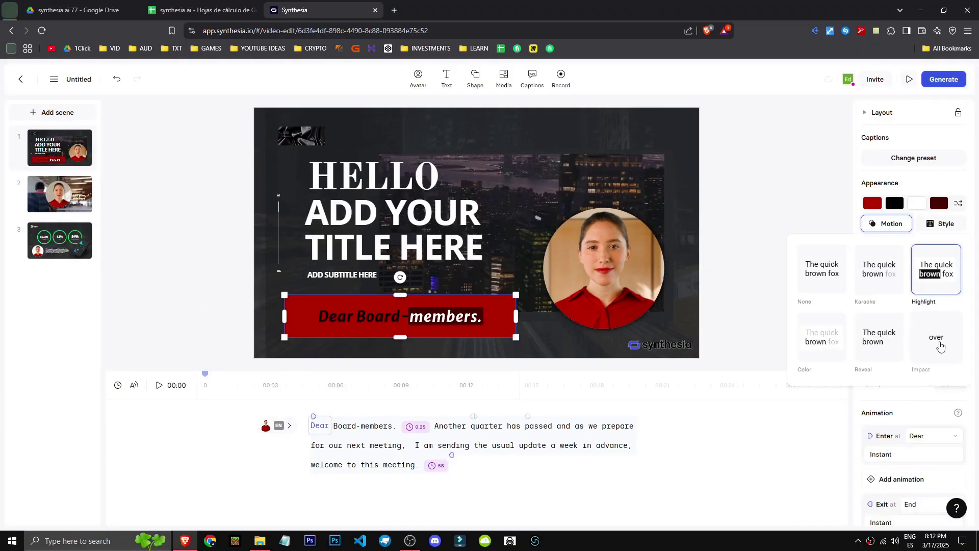
click(959, 357)
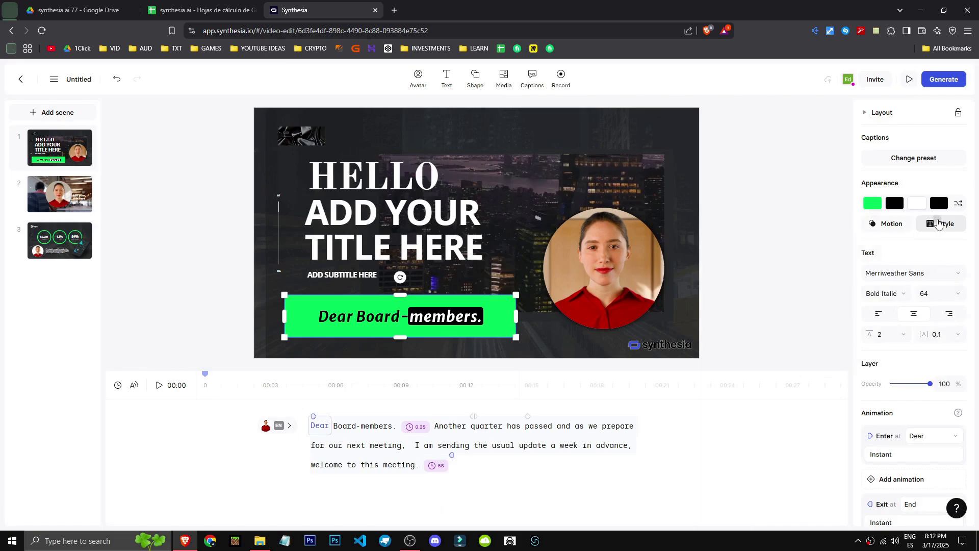
click(936, 224)
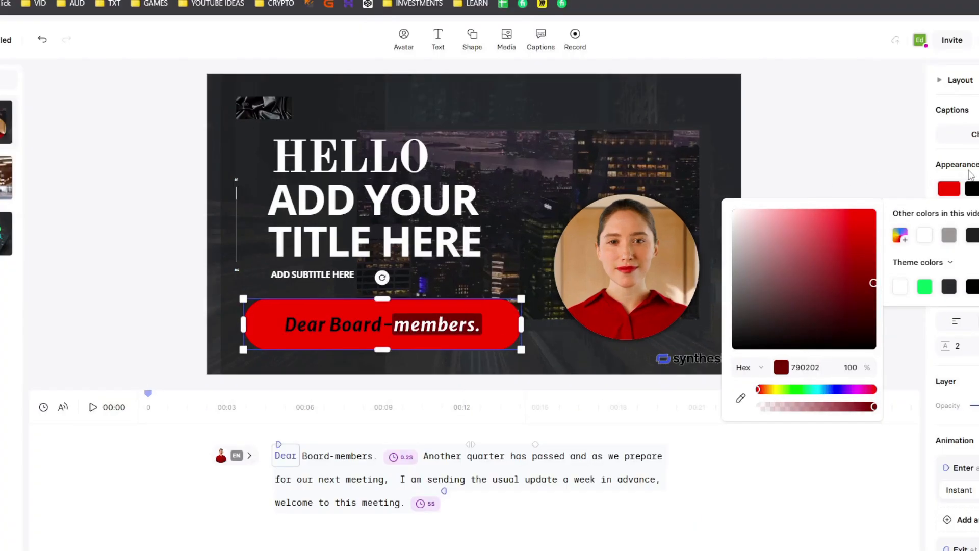
- Set the captions' text color to white (FFFFFF) and preview the draft
click(972, 188)
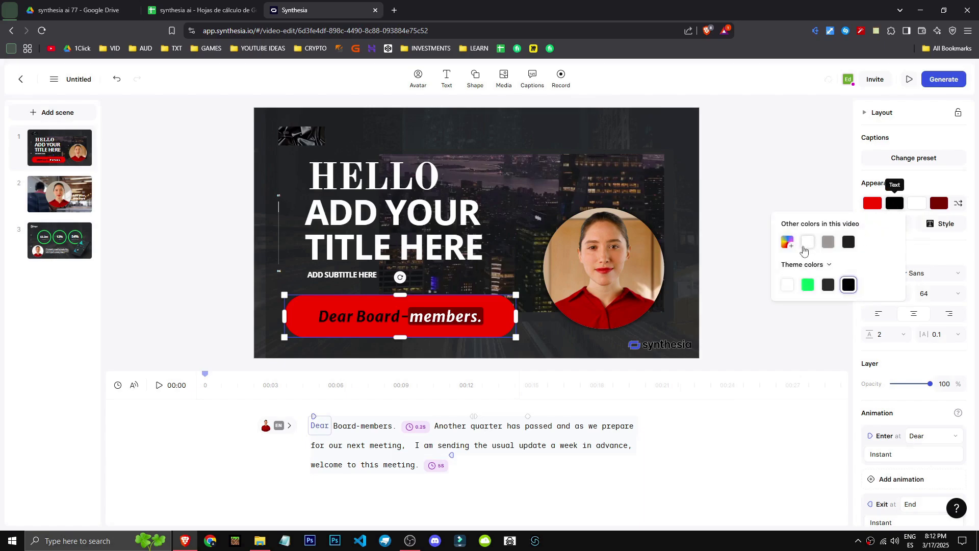
click(787, 245)
drag(678, 230, 639, 209)
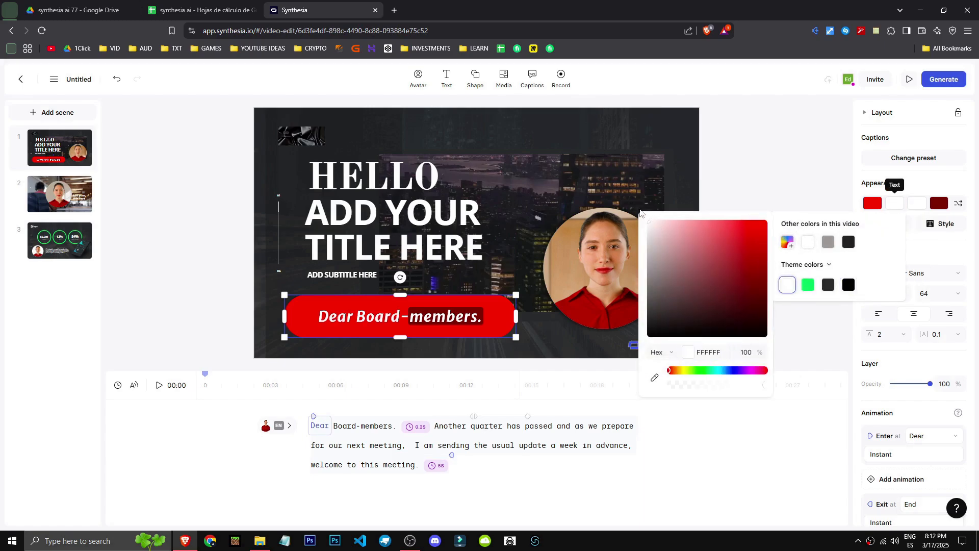
click(851, 120)
click(908, 79)
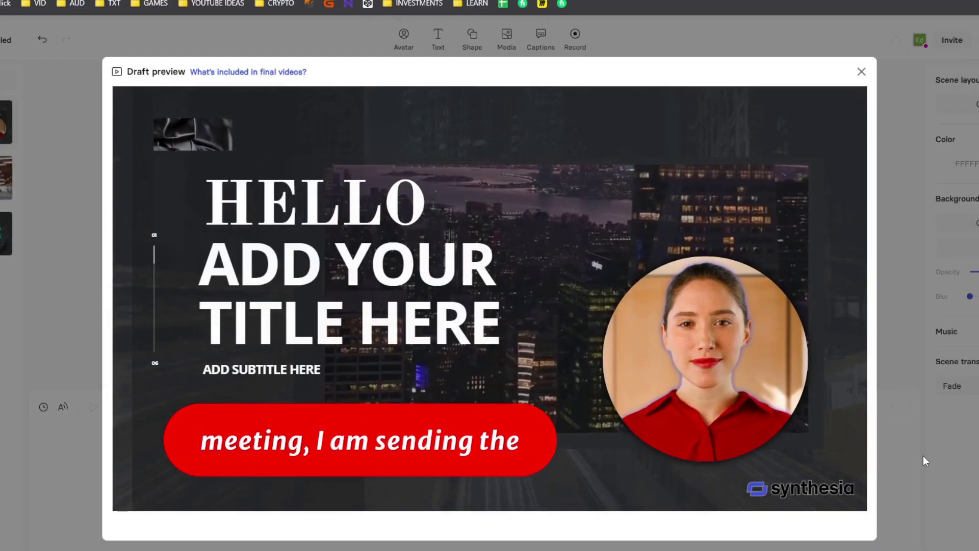
click(852, 427)
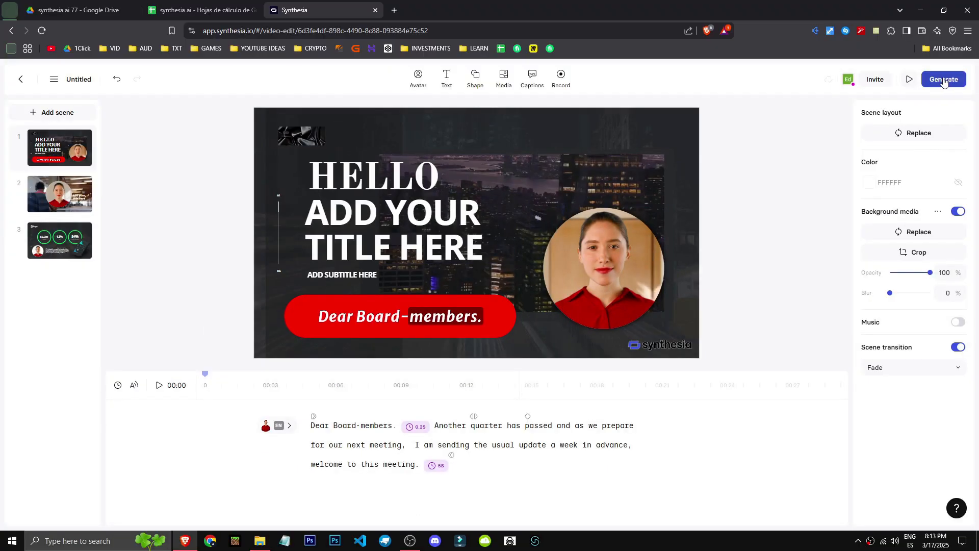
- Check the video's invite options and generate the video with the title Untitled
click(875, 84)
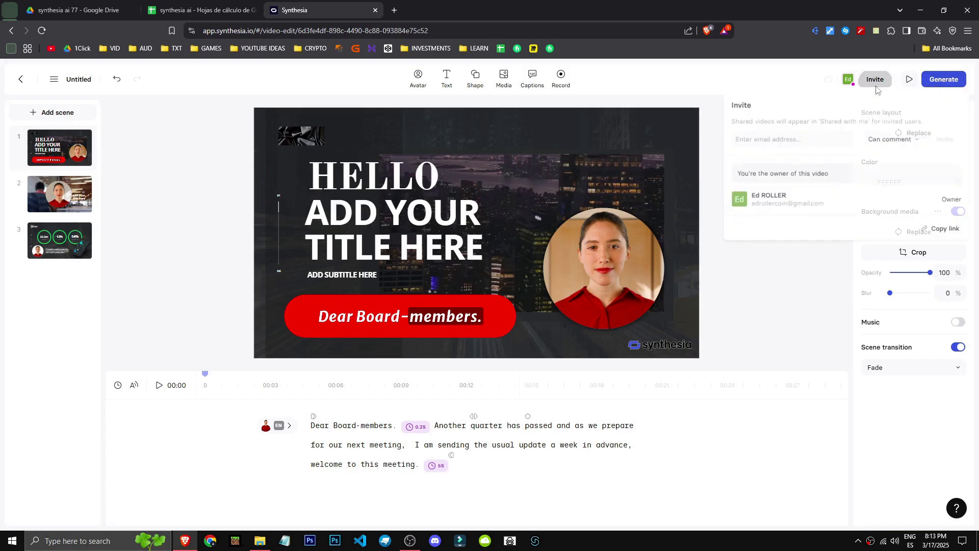
click(781, 404)
click(938, 82)
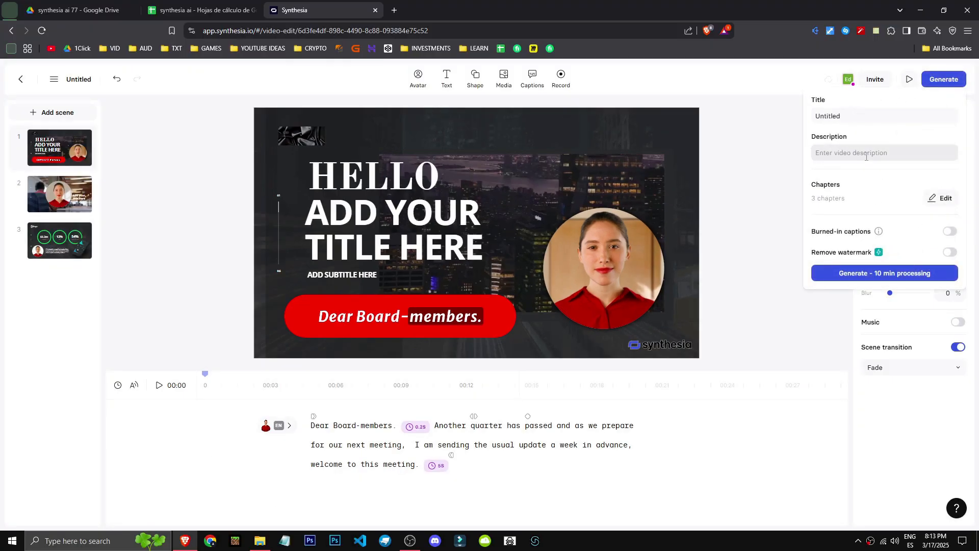
click(894, 274)
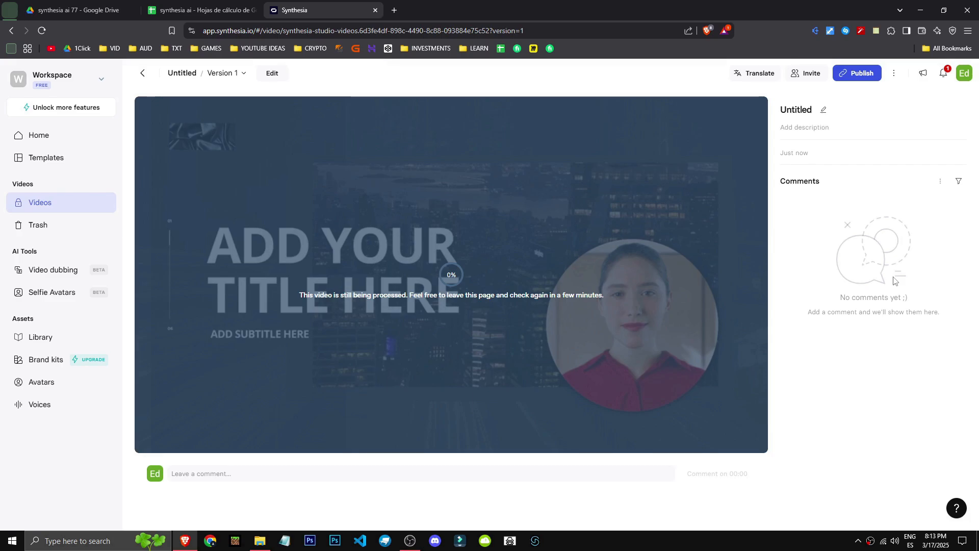
- Read the processing notice and the content moderation guide on prohibited and restricted content, and leave the video page
drag(424, 295, 476, 293)
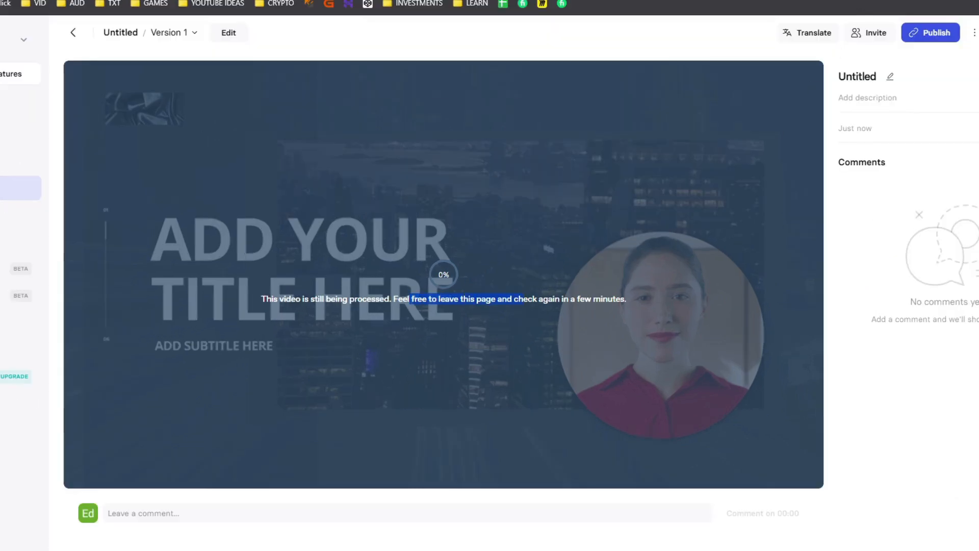
click(732, 86)
drag(269, 262, 421, 267)
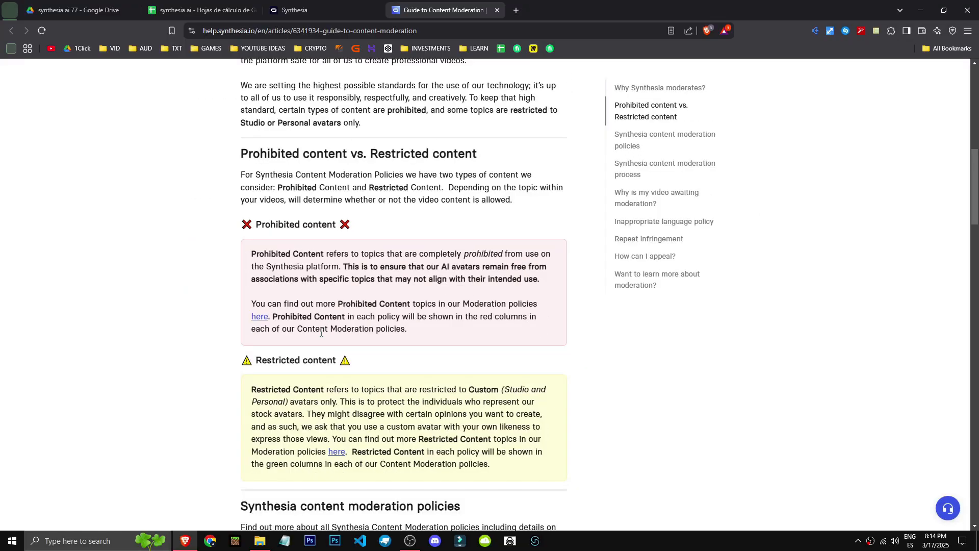
scroll(610, 294, down, 3)
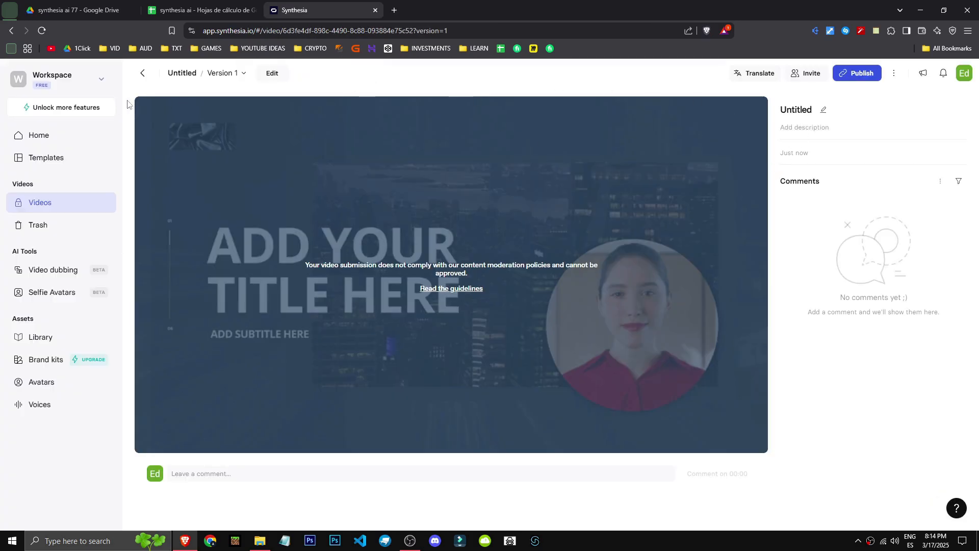
click(143, 73)
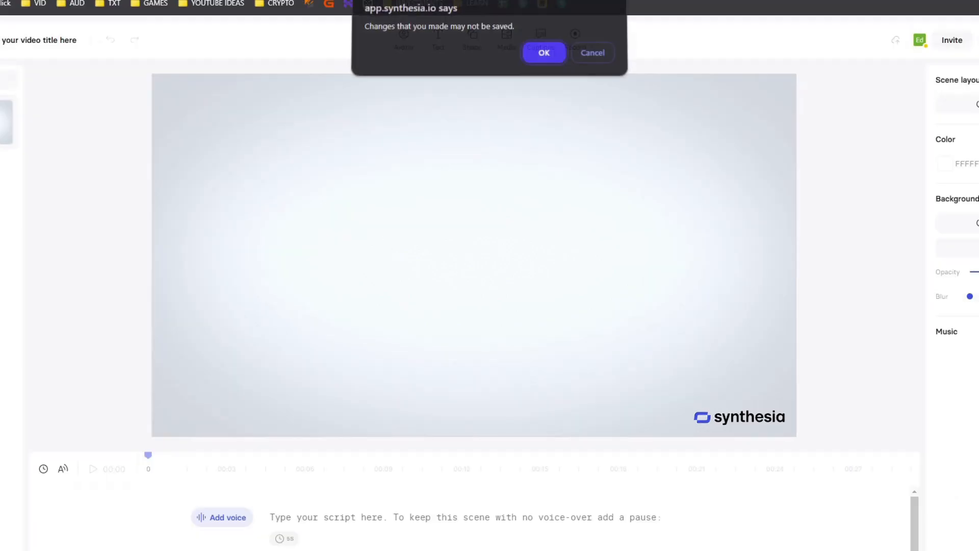
- Leave the blank new video without saving, then open the generated Untitled video and try to edit it
click(544, 50)
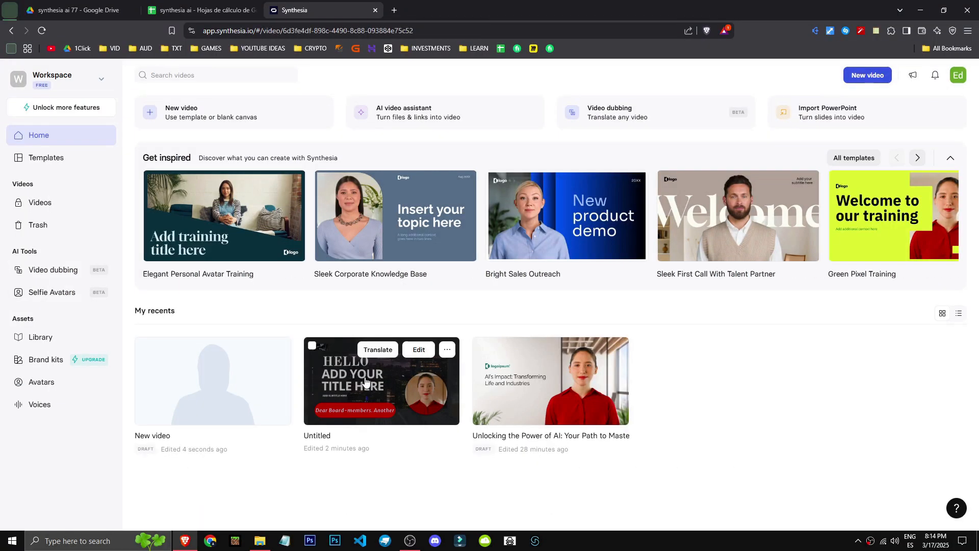
click(365, 380)
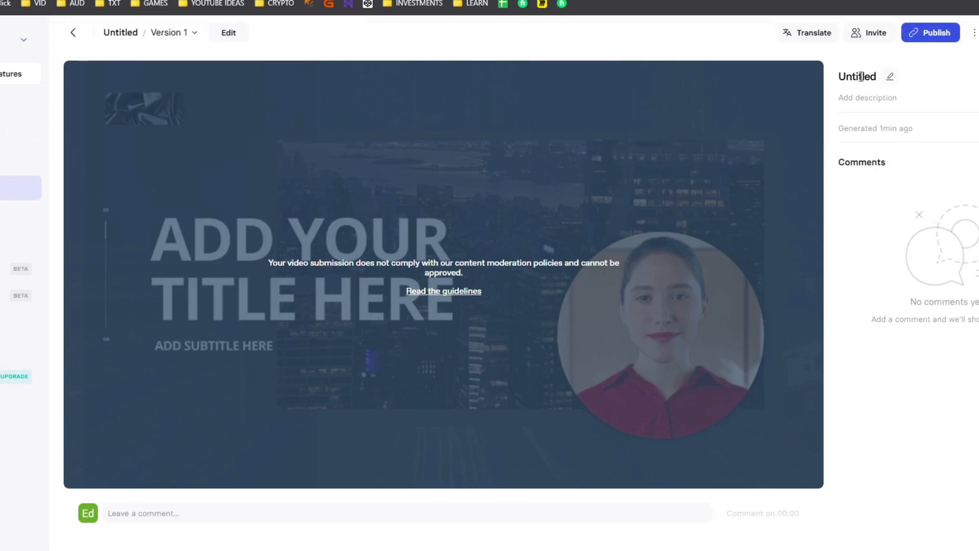
click(229, 32)
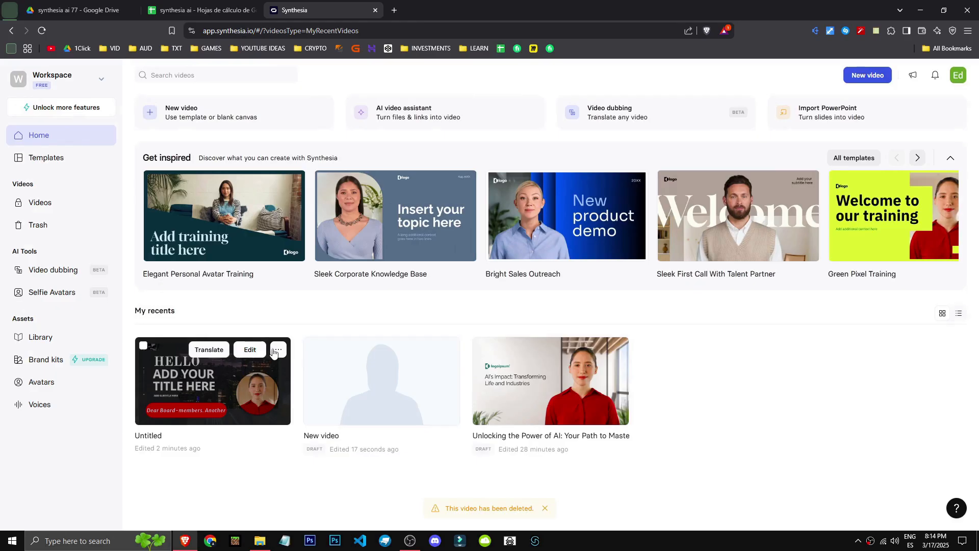
- Reopen the Untitled video from the recent videos and the video list to check its moderation status, then leave its page
click(235, 364)
click(187, 404)
drag(477, 508, 447, 509)
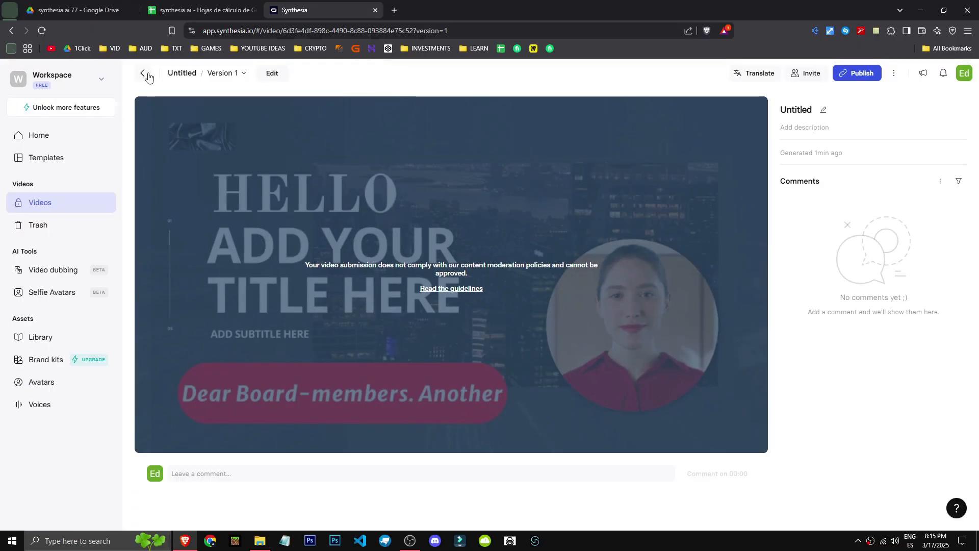
click(143, 73)
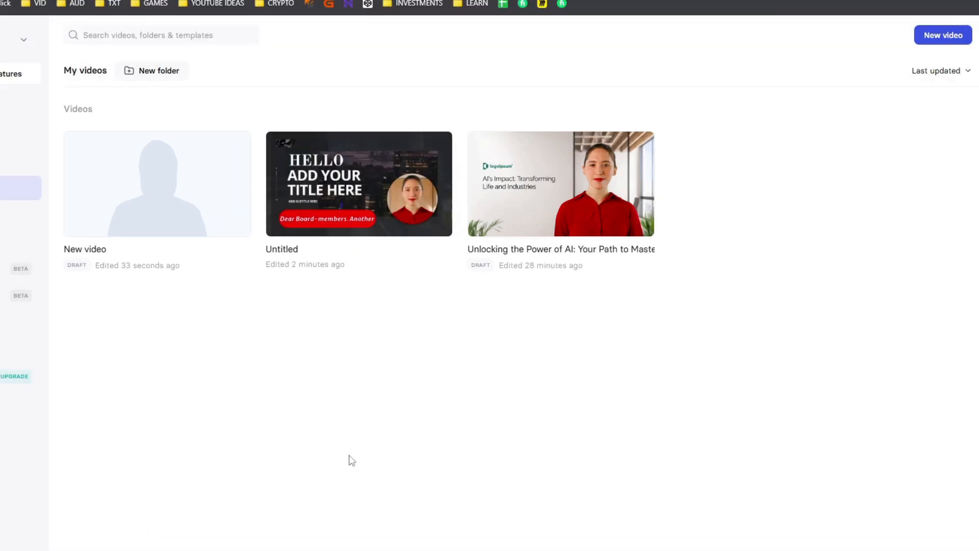
click(322, 214)
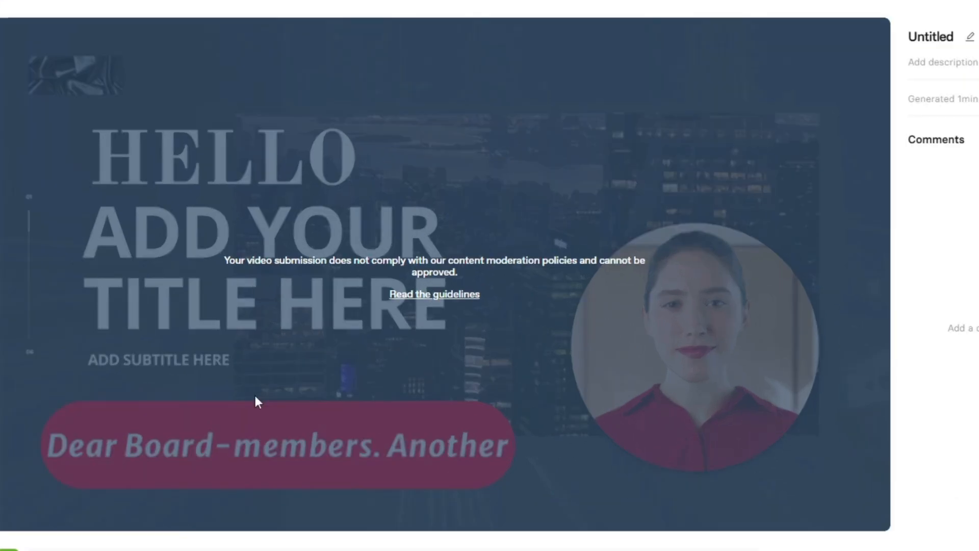
click(73, 32)
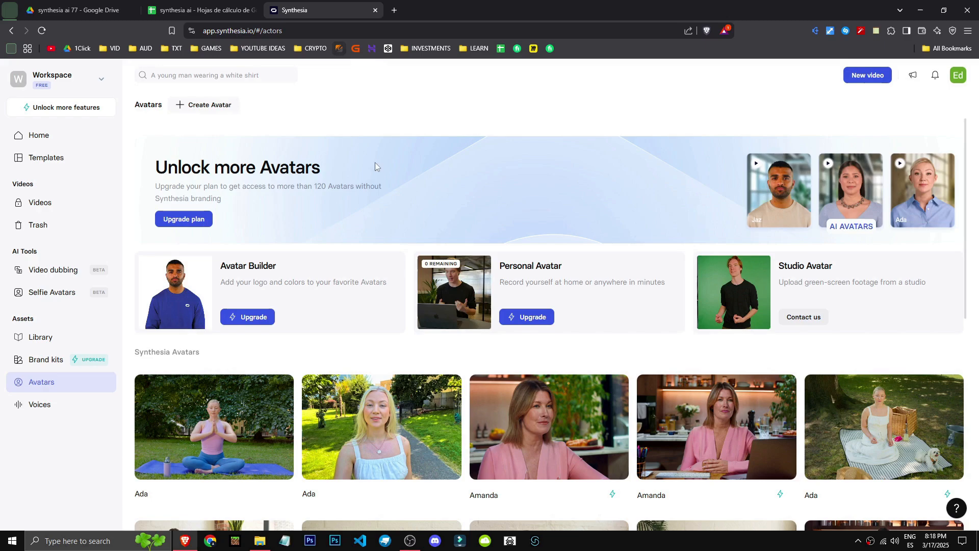
- Browse the Avatars page, including the custom avatar options and the stock Synthesia avatars
scroll(253, 367, down, 2)
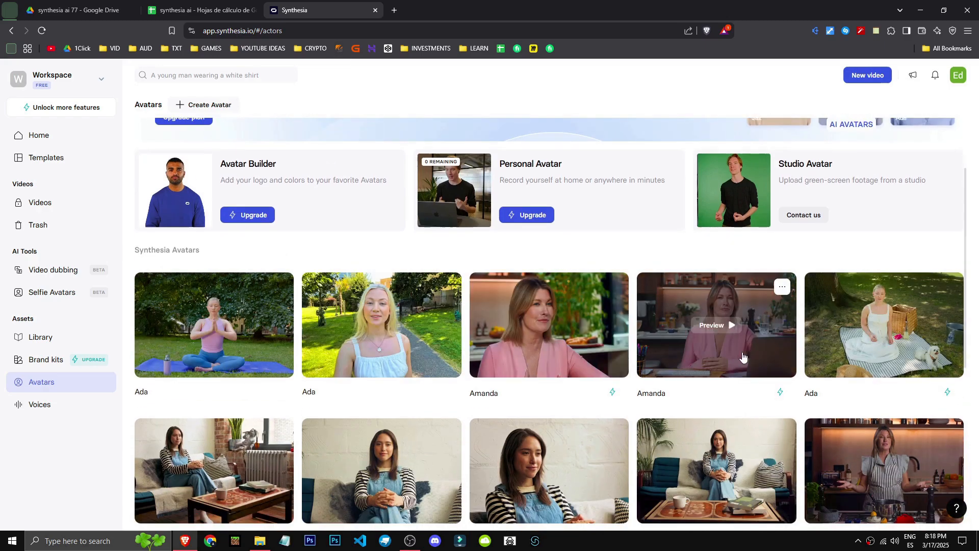
scroll(771, 361, down, 4)
scroll(214, 459, up, 4)
scroll(132, 503, up, 2)
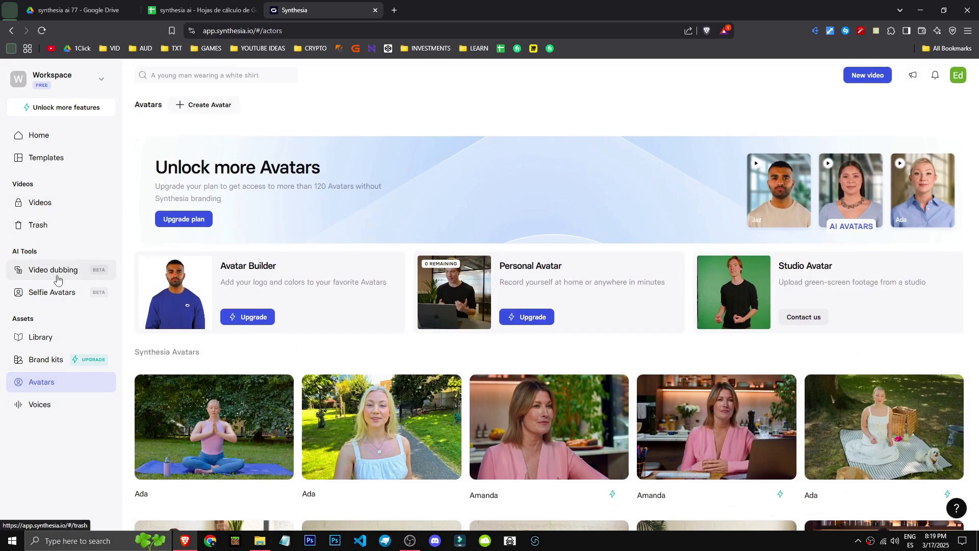
- Open the Selfie Avatars overview and read the photo upload requirements on quantity, file format, size and variety
click(72, 299)
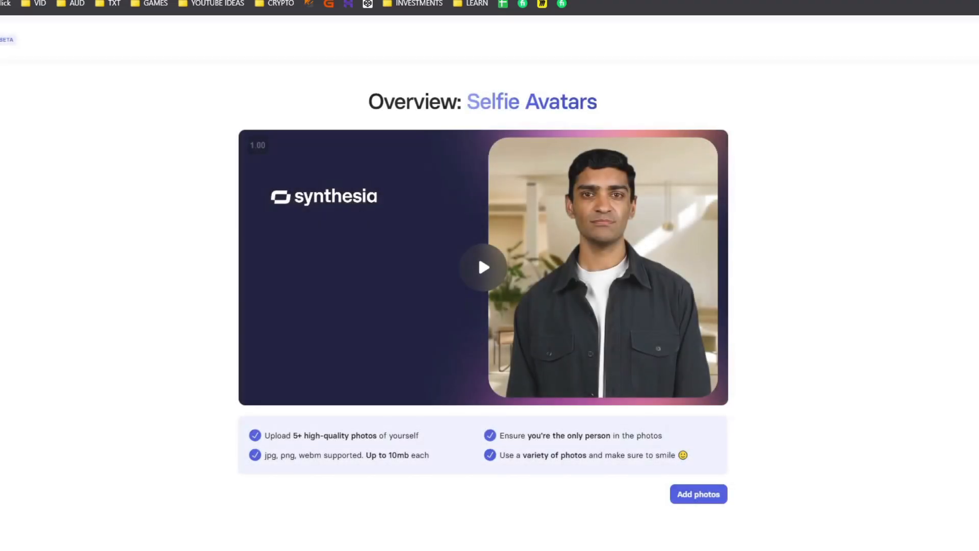
drag(368, 102, 603, 108)
click(603, 109)
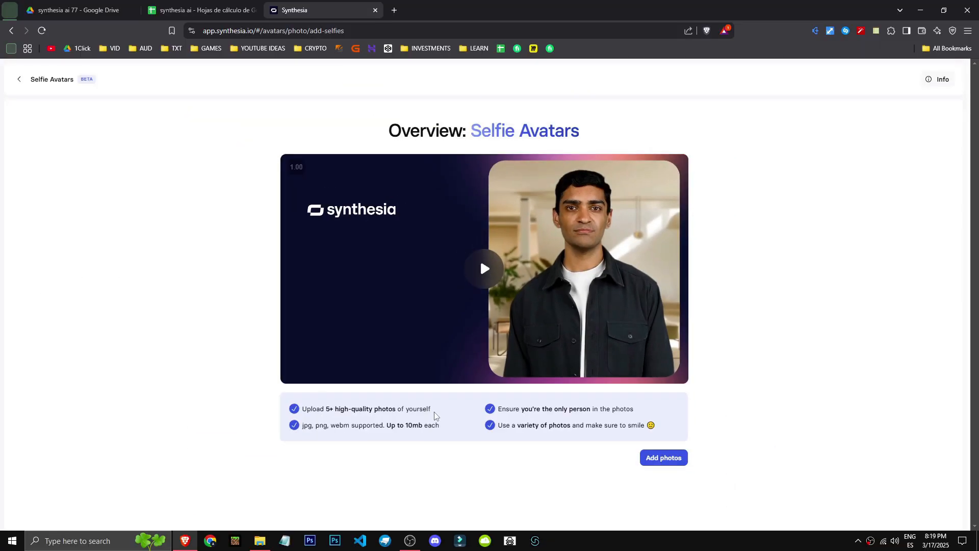
drag(388, 467, 246, 467)
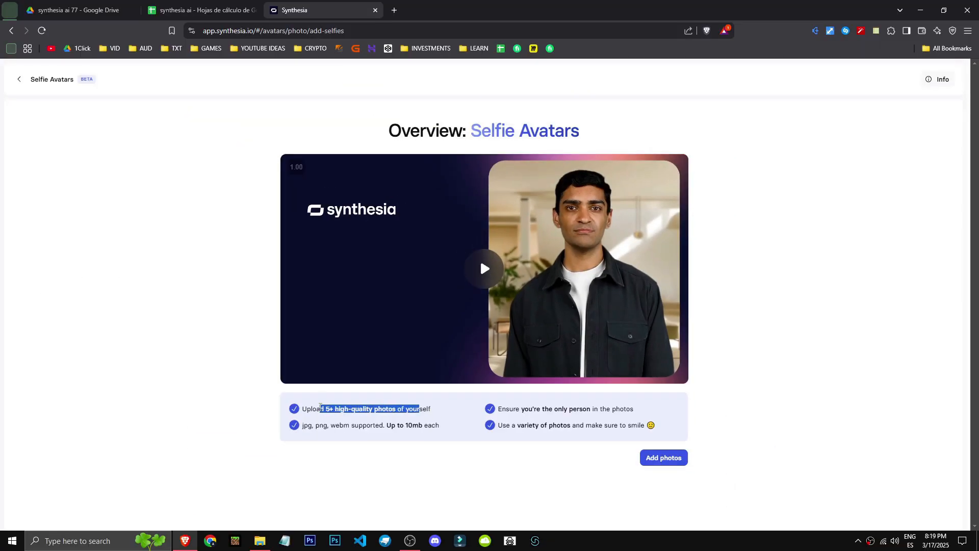
click(422, 427)
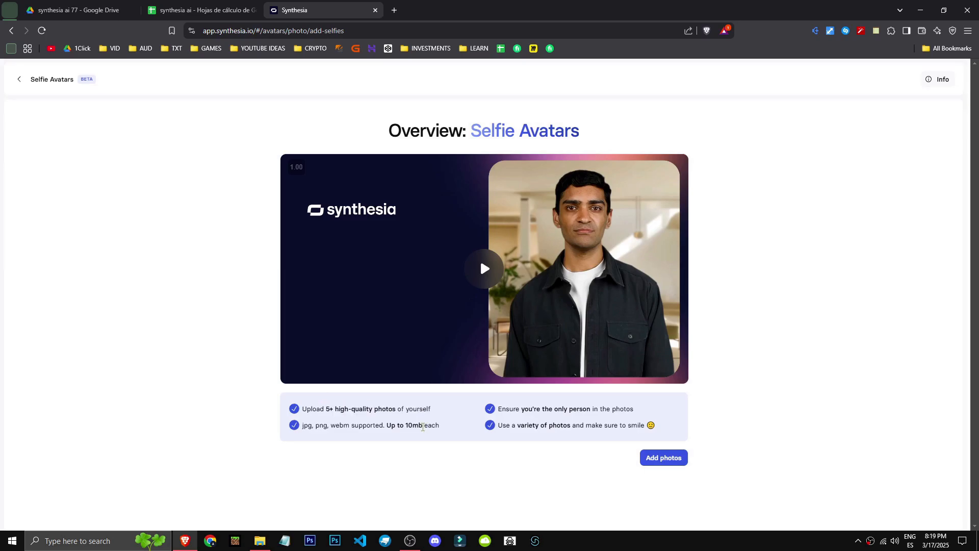
drag(320, 429, 334, 434)
drag(498, 426, 623, 426)
- Play the Selfie Avatars overview video with the sound muted and return to the Avatars page
click(492, 280)
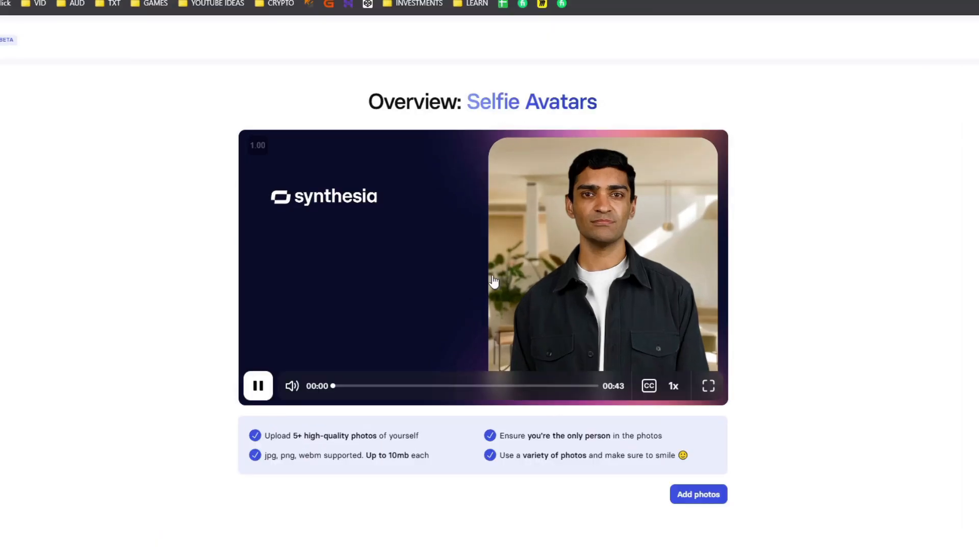
click(291, 385)
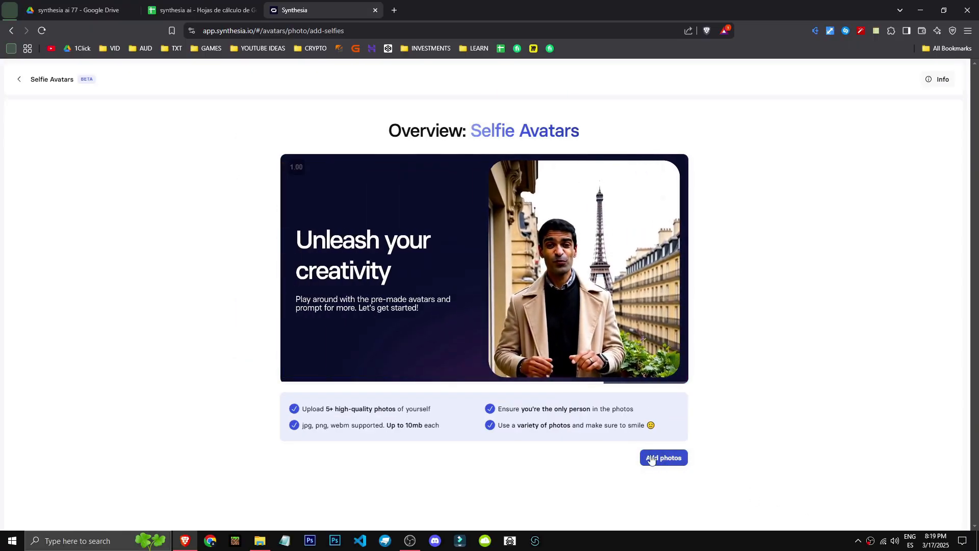
mouse_move(566, 369)
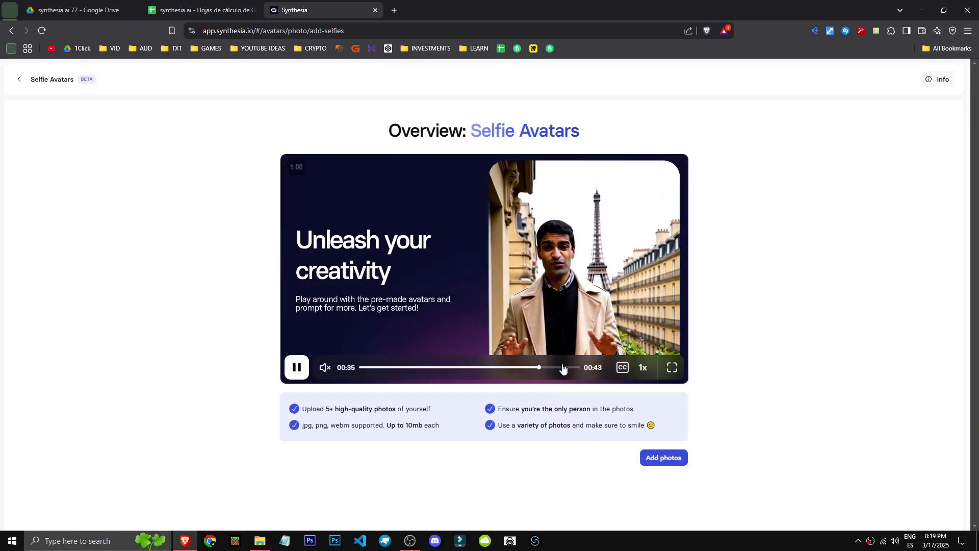
click(20, 80)
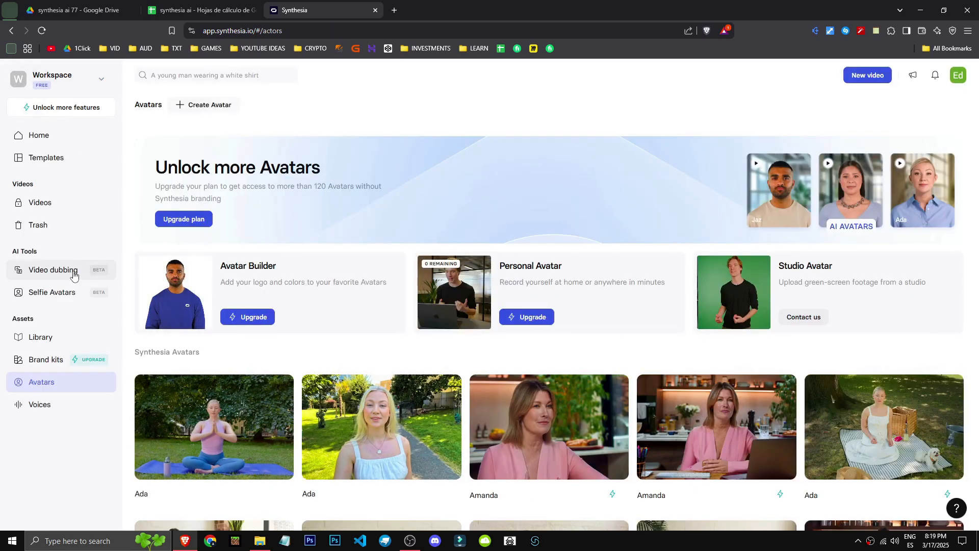
- Look through the stock avatars, visit the Library and Home pages, and come back to the avatar list
scroll(331, 408, down, 6)
scroll(331, 407, down, 2)
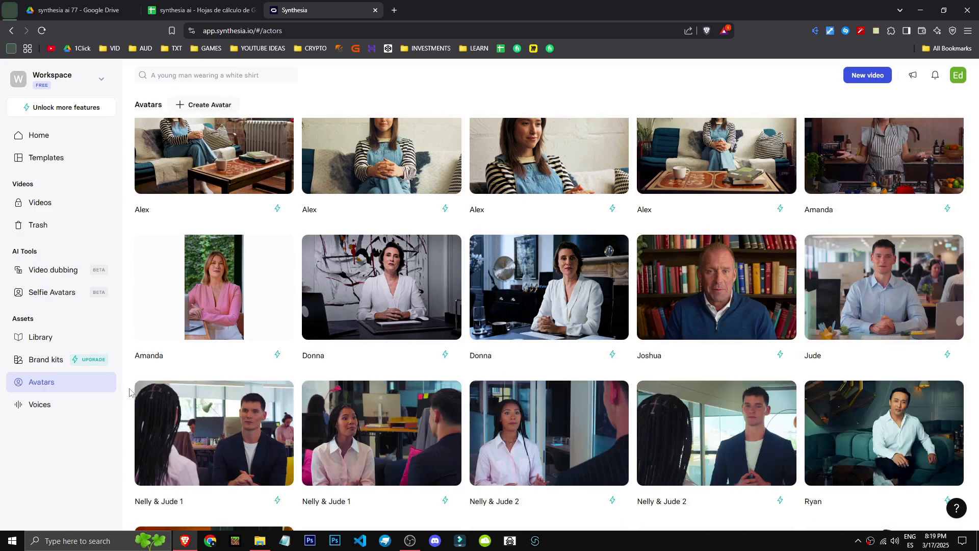
scroll(130, 375, up, 10)
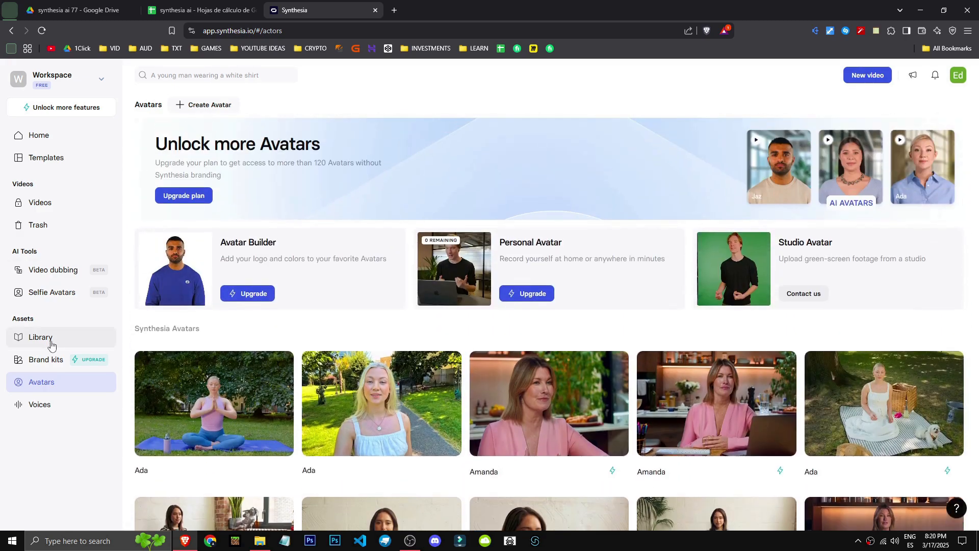
click(46, 337)
click(65, 136)
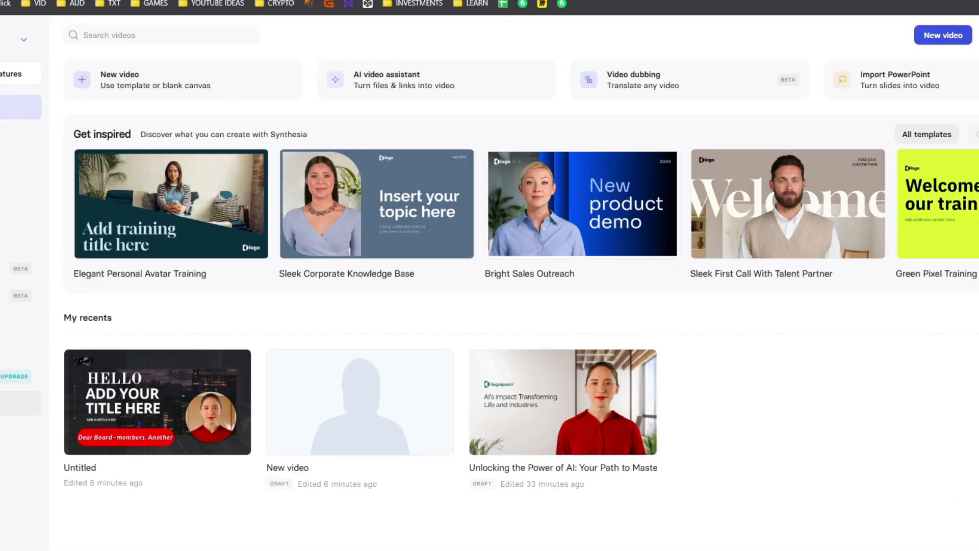
click(95, 382)
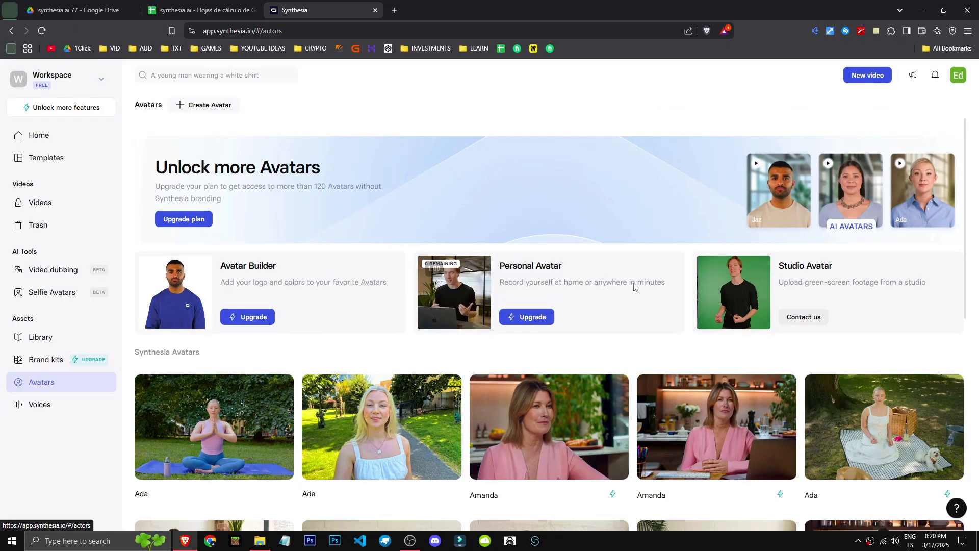
mouse_move(321, 464)
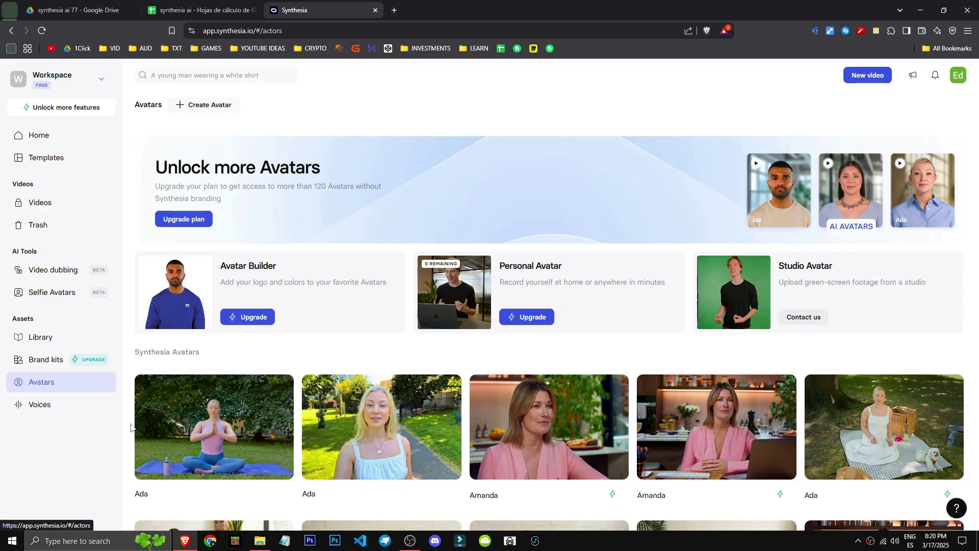
scroll(329, 341, down, 2)
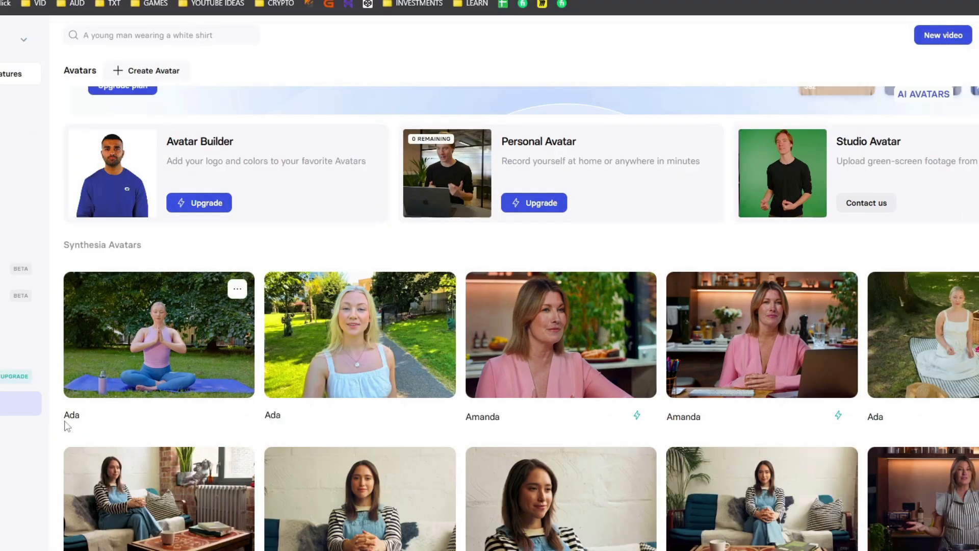
- Open the Voices page, try to create a custom cloned voice, and dismiss the upgrade offer
click(51, 404)
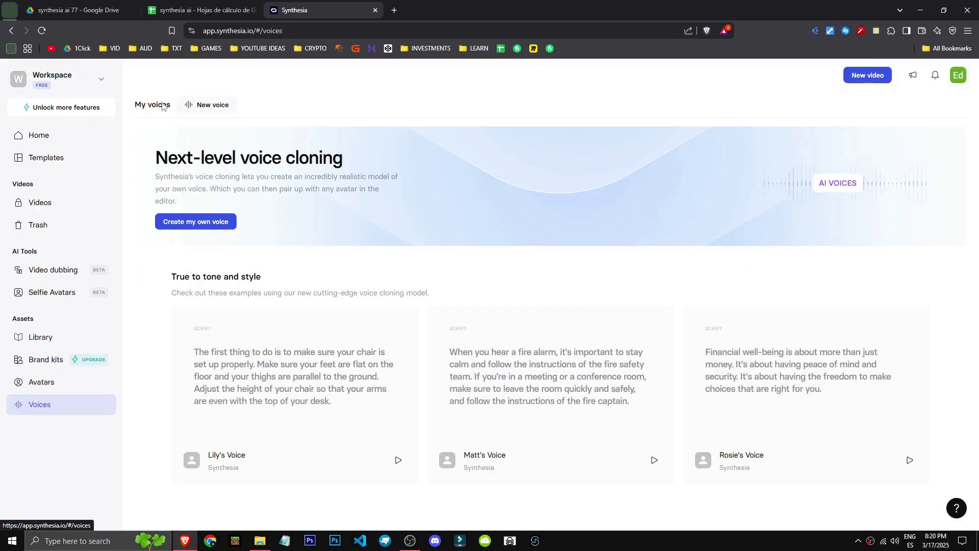
click(185, 223)
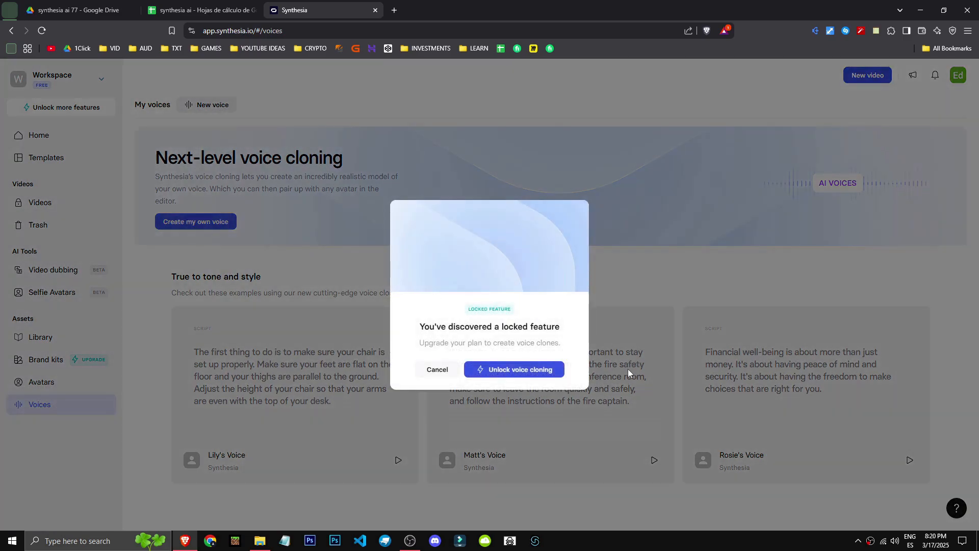
click(423, 375)
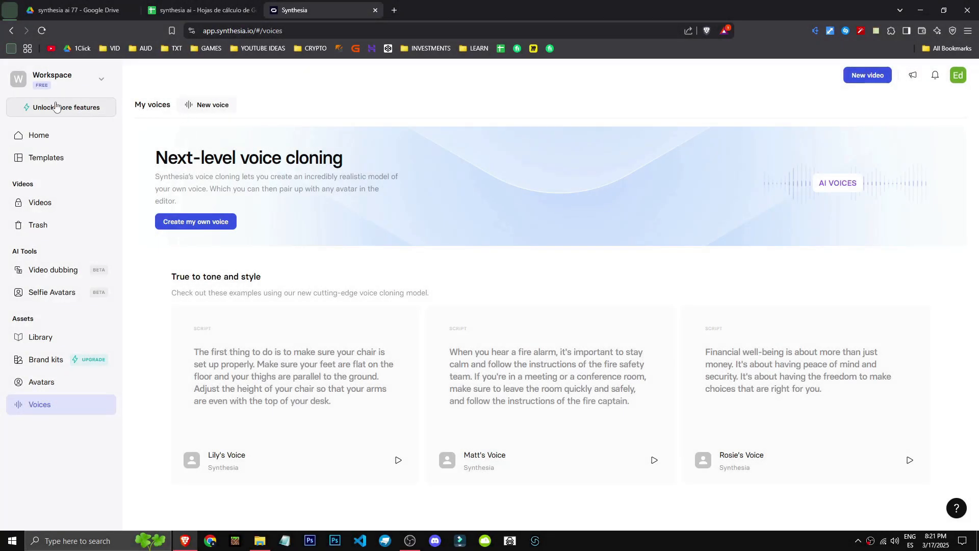
- Open the workspace upgrade plans, show the monthly pricing, and look over the Starter, Creator and Enterprise plans
click(53, 115)
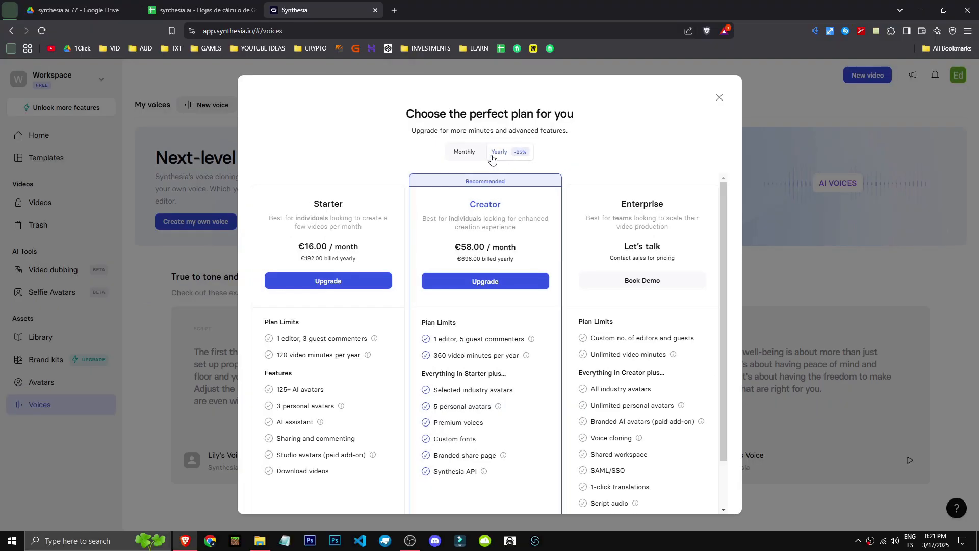
click(459, 126)
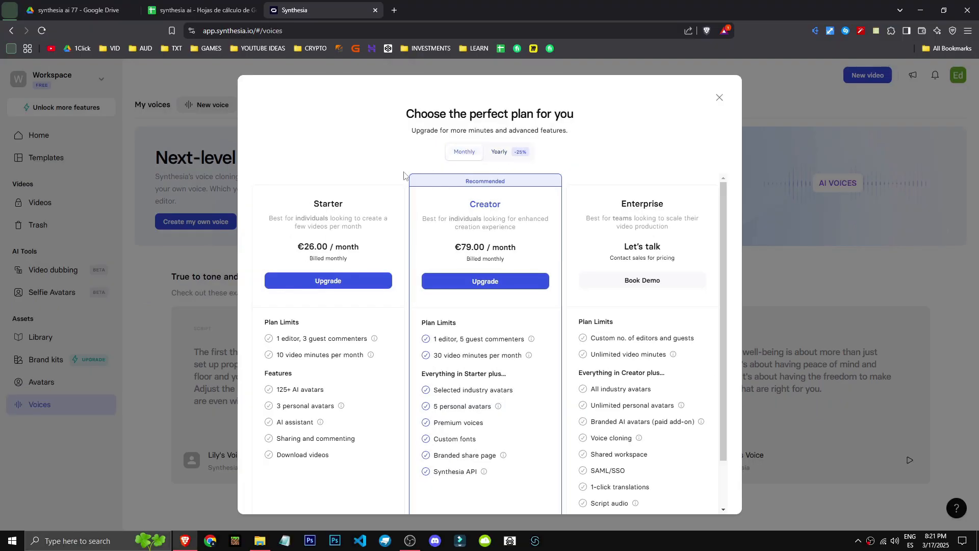
scroll(365, 204, down, 1)
scroll(351, 215, up, 1)
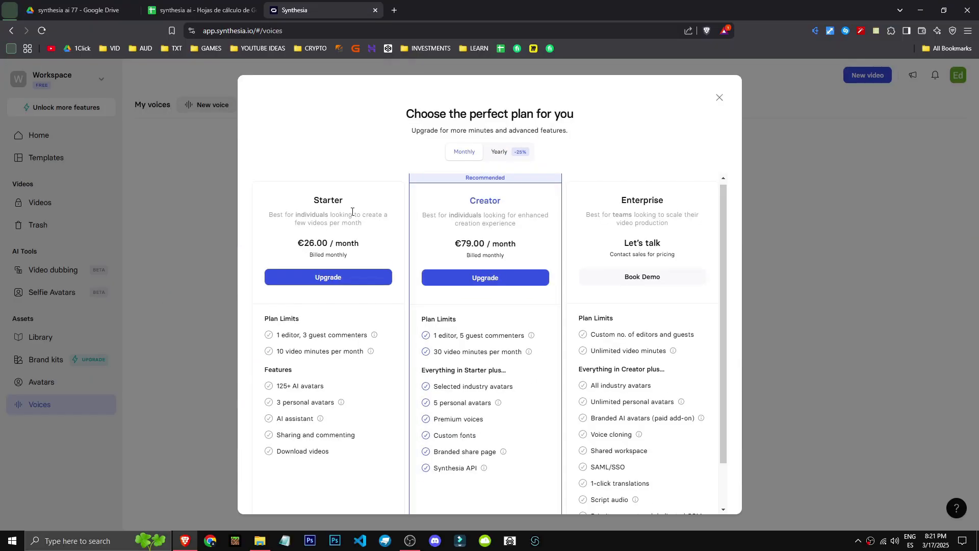
scroll(365, 235, down, 1)
scroll(375, 253, up, 1)
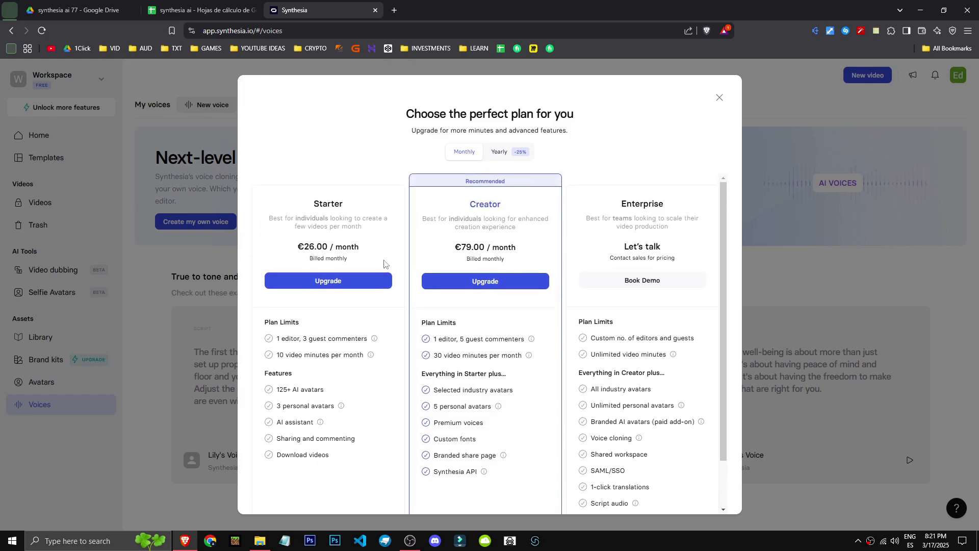
- Compare the plan prices under yearly and monthly billing, ending on monthly billing
triple_click(455, 243)
click(455, 242)
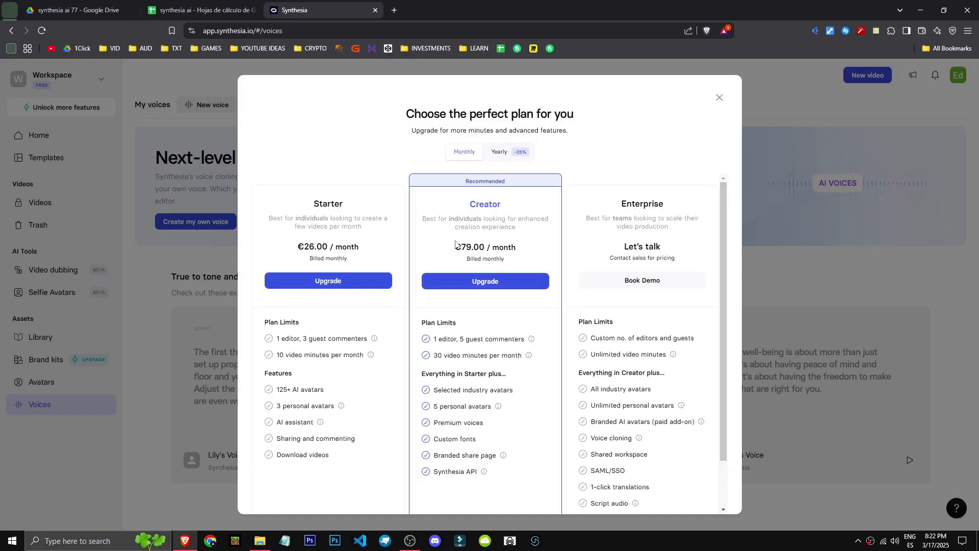
click(498, 153)
click(463, 152)
drag(355, 244, 297, 203)
click(296, 203)
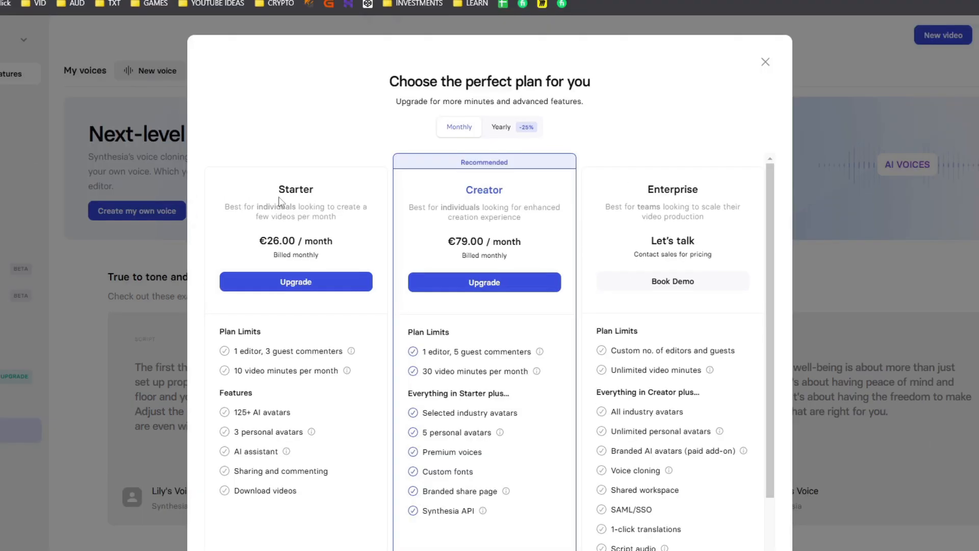
- Examine the Starter plan's monthly price and its limits on editors, guest commenters and video minutes
drag(287, 250, 332, 247)
click(360, 238)
drag(234, 351, 332, 351)
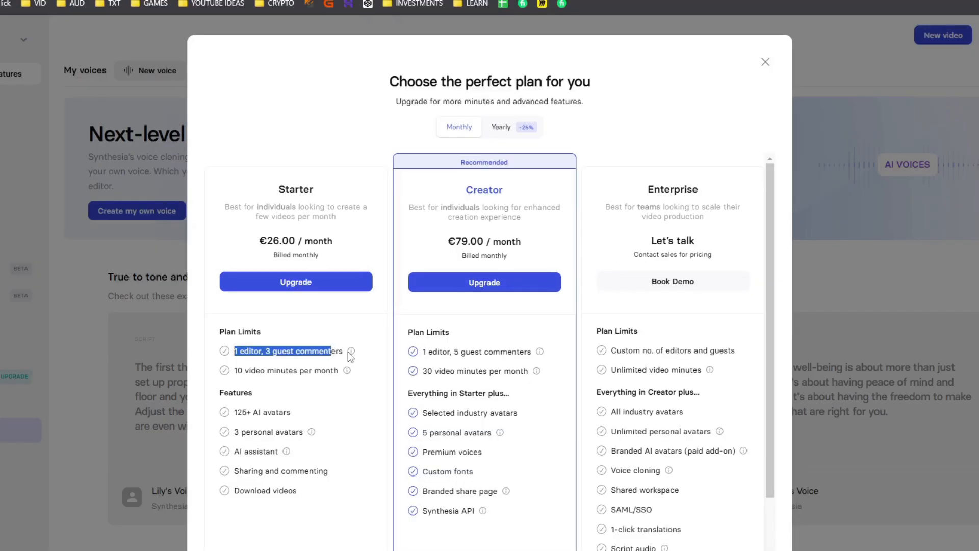
mouse_move(349, 356)
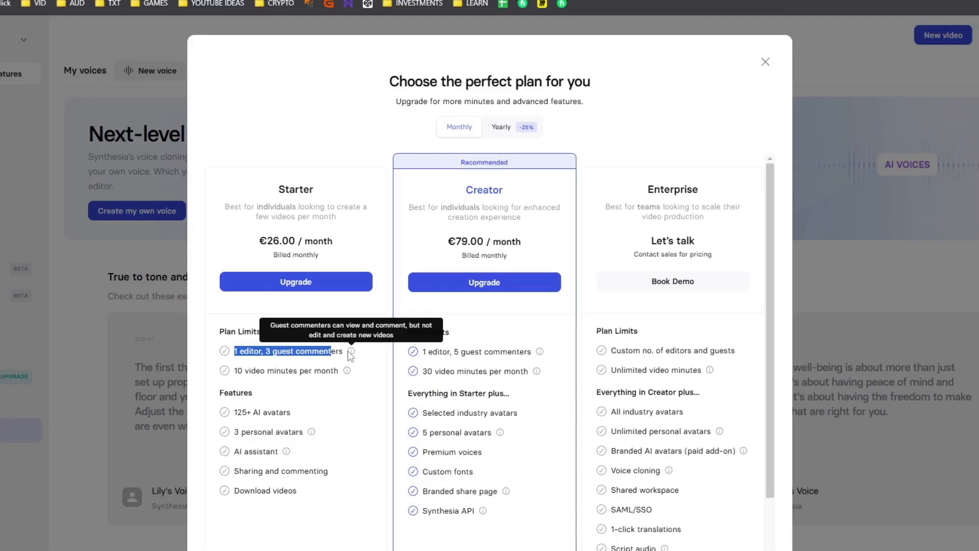
drag(256, 371, 322, 372)
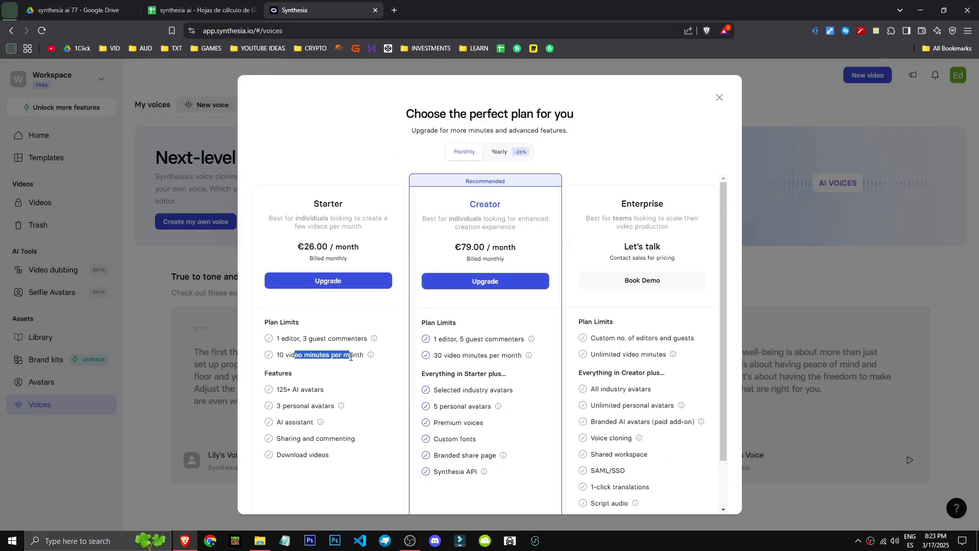
- Review the Starter plan's listed features, including avatars, AI assistant, sharing and video downloads, along with its monthly price and limits
drag(304, 247, 327, 247)
click(310, 358)
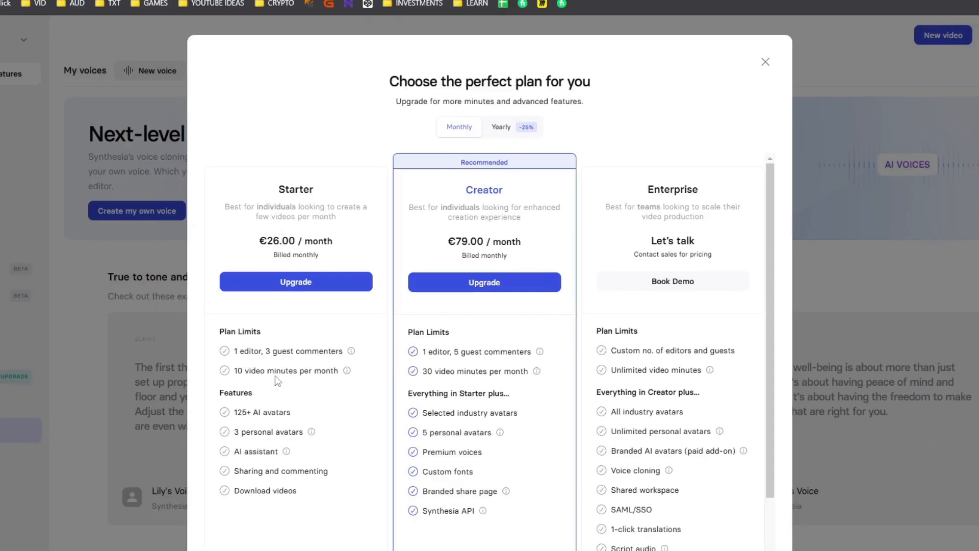
drag(244, 413, 305, 414)
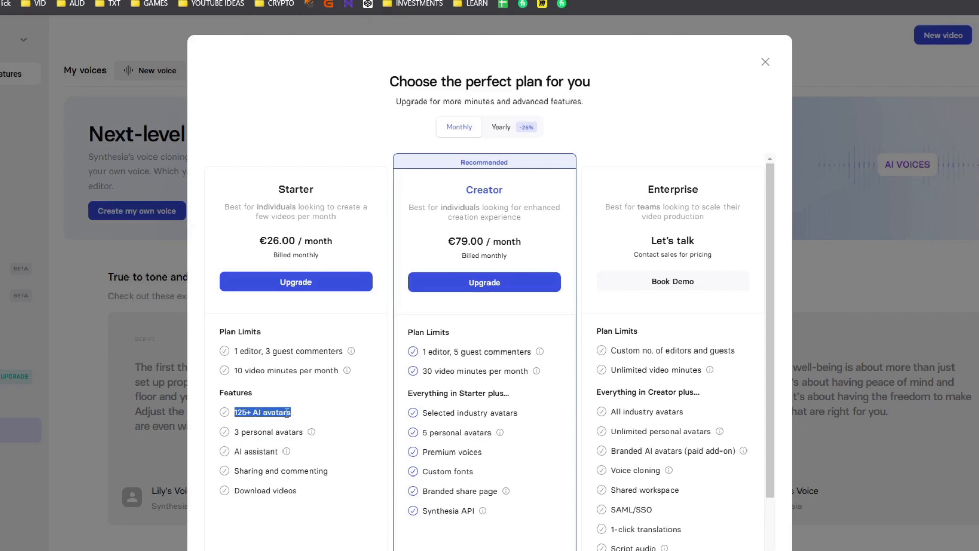
drag(243, 431, 303, 432)
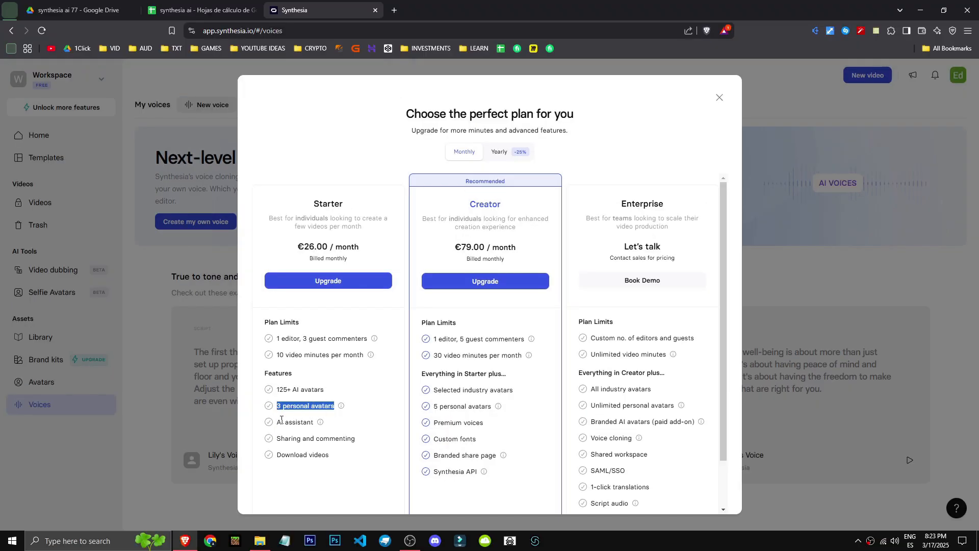
triple_click(300, 423)
click(317, 441)
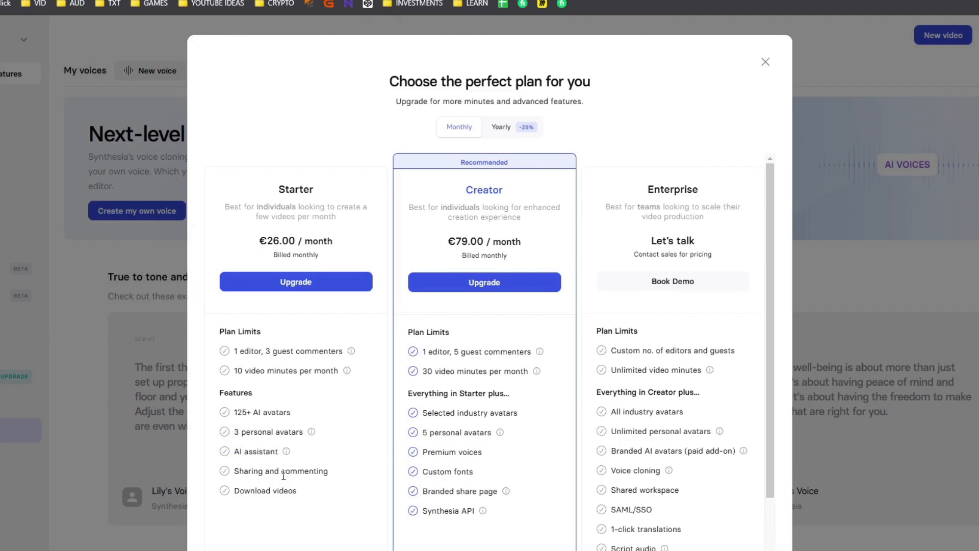
triple_click(283, 475)
triple_click(285, 490)
click(323, 499)
drag(329, 471, 251, 331)
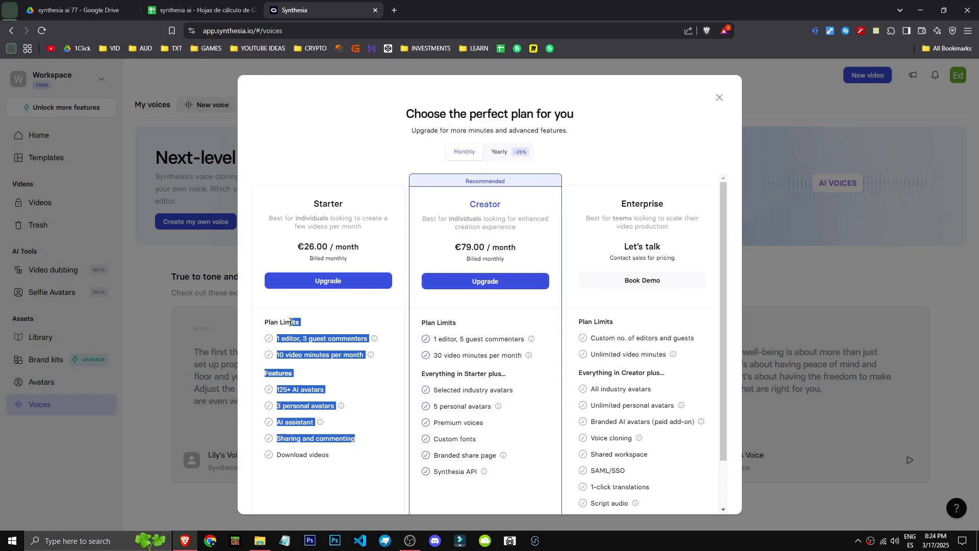
click(334, 403)
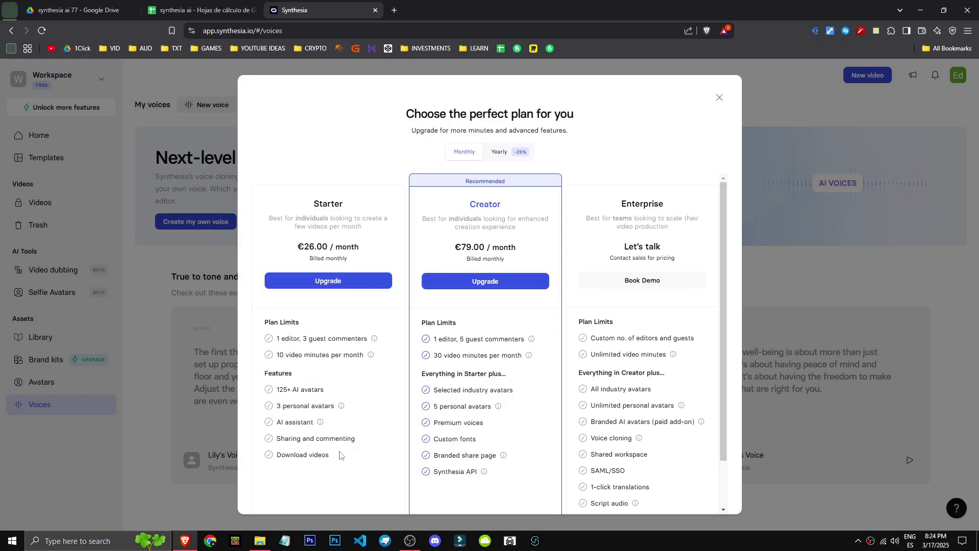
- Examine the Creator plan's monthly price and its limits on editors, guest commenters and video minutes
drag(455, 247, 485, 246)
drag(423, 351, 531, 352)
click(447, 354)
drag(459, 339, 517, 339)
click(434, 356)
drag(434, 356, 463, 355)
click(464, 355)
drag(427, 321, 528, 358)
click(480, 354)
drag(447, 339, 504, 347)
drag(434, 356, 500, 364)
click(500, 364)
drag(461, 247, 484, 245)
- Read through the Creator plan's additional features beyond Starter, from industry avatars and custom fonts to the branded share page
triple_click(469, 373)
click(448, 386)
drag(440, 412, 537, 412)
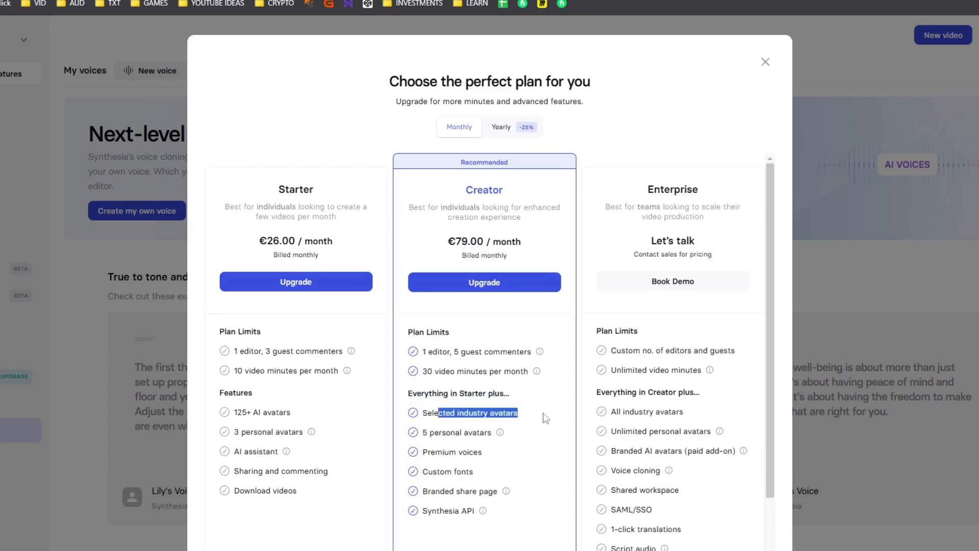
mouse_move(430, 452)
mouse_down()
mouse_move(480, 453)
mouse_move(450, 437)
mouse_move(460, 437)
mouse_move(453, 422)
mouse_move(433, 422)
mouse_move(433, 439)
mouse_up()
click(482, 430)
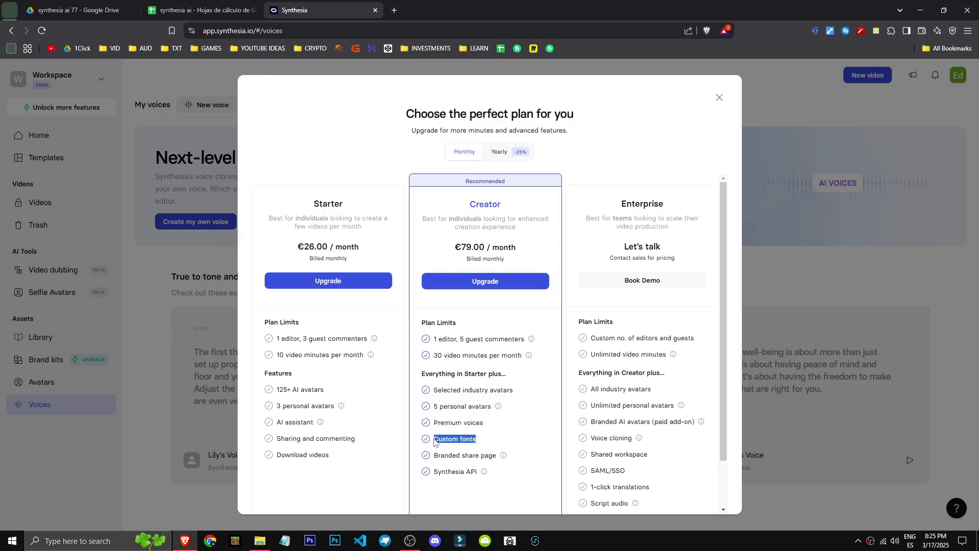
drag(498, 455, 433, 456)
click(491, 479)
- Close the plan comparison and return to the workspace's Home page
click(719, 97)
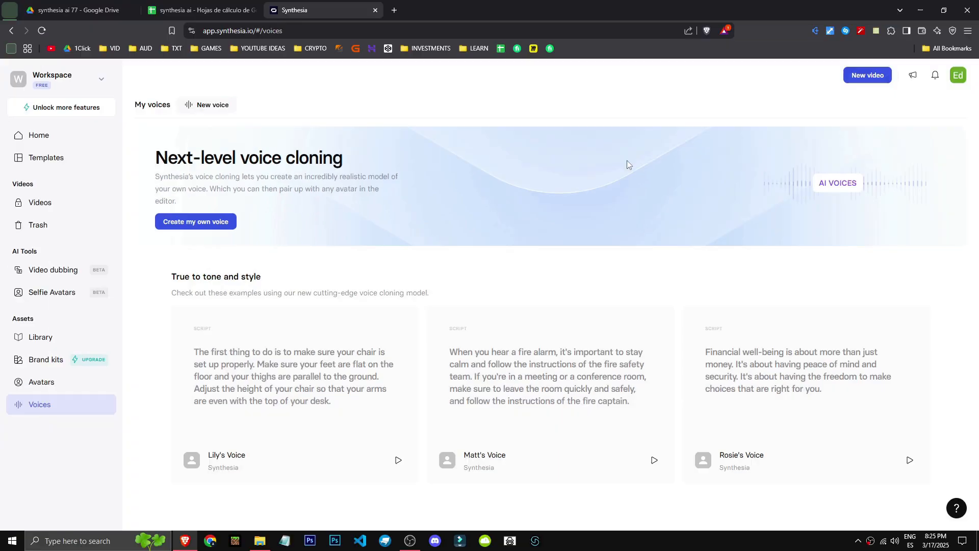
click(66, 145)
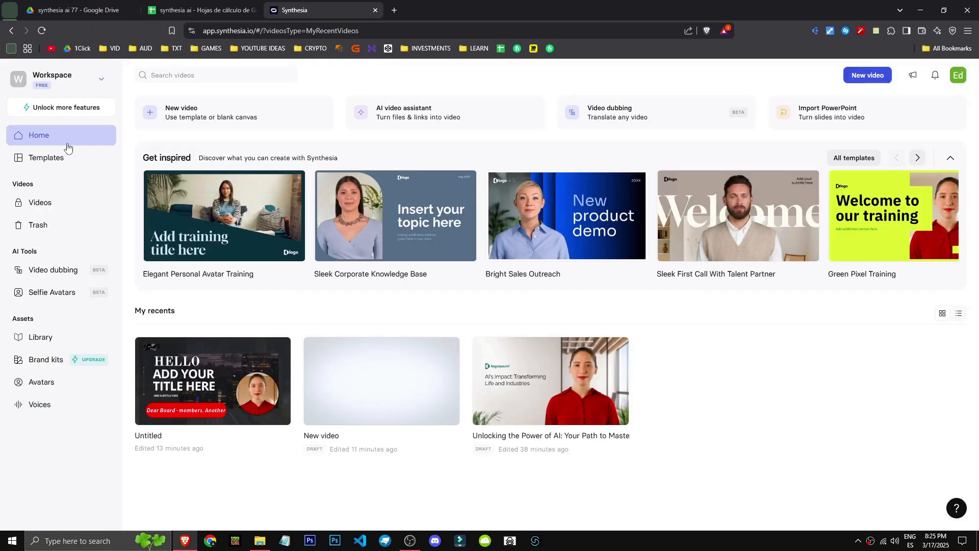